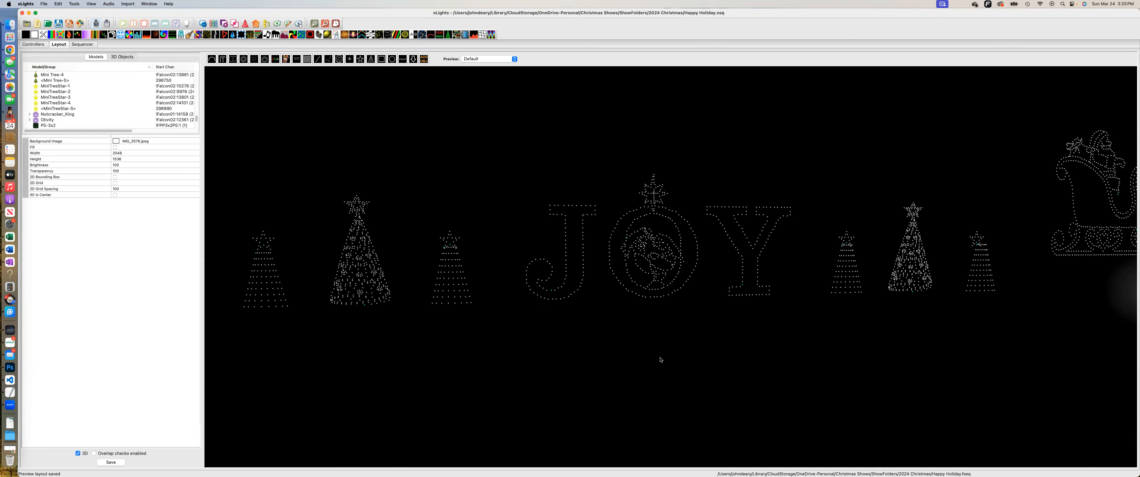
Examine the Otivity model's submodels, including MarysRobe, MarysFaceHand, MarysHair, MarysCover and JosephsRobe, and close the list without changes
{"action": "left_click", "coordinate": [649, 273]}
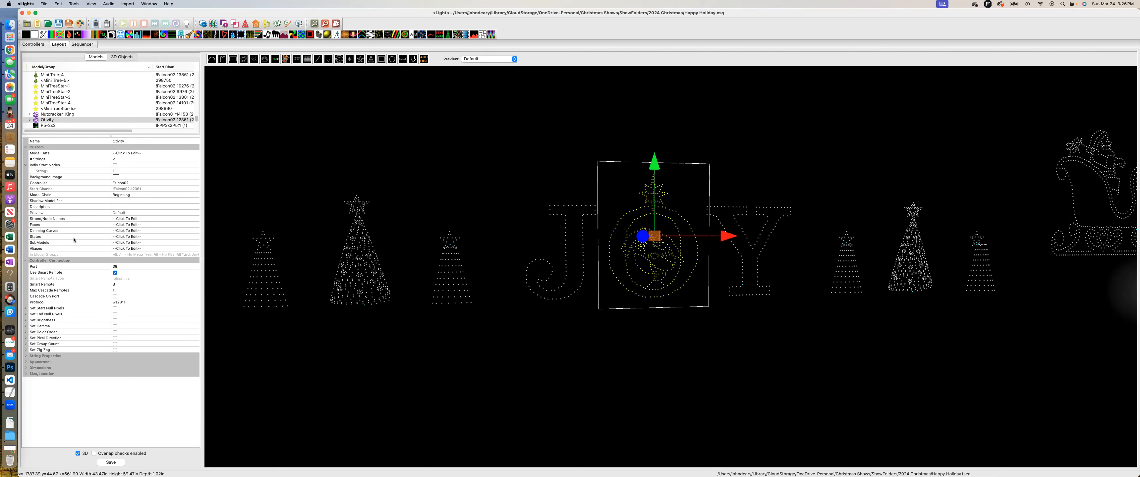
{"action": "left_click", "coordinate": [155, 242]}
{"action": "left_click", "coordinate": [196, 243]}
{"action": "left_click_drag", "start_coordinate": [203, 237], "coordinate": [545, 123]}
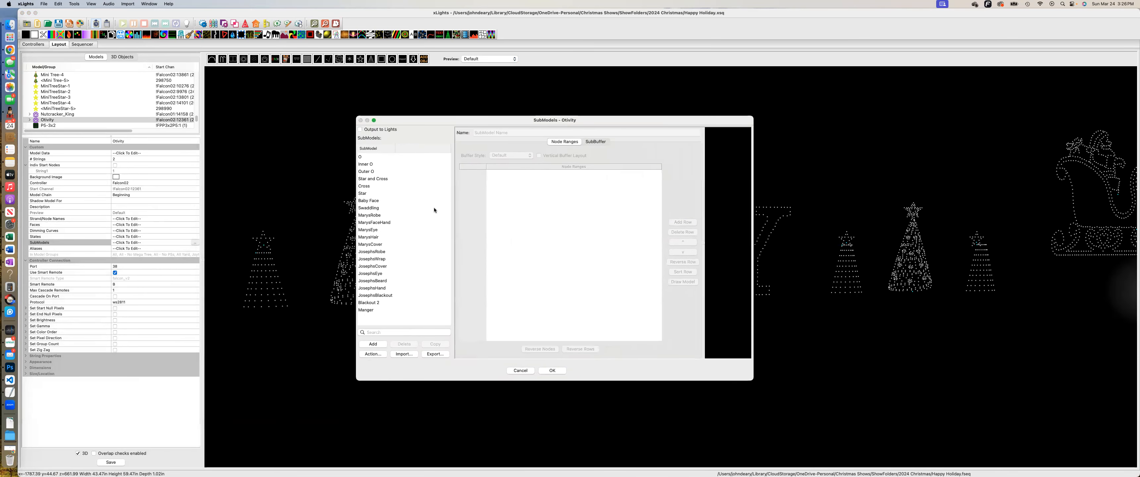
{"action": "left_click", "coordinate": [389, 215]}
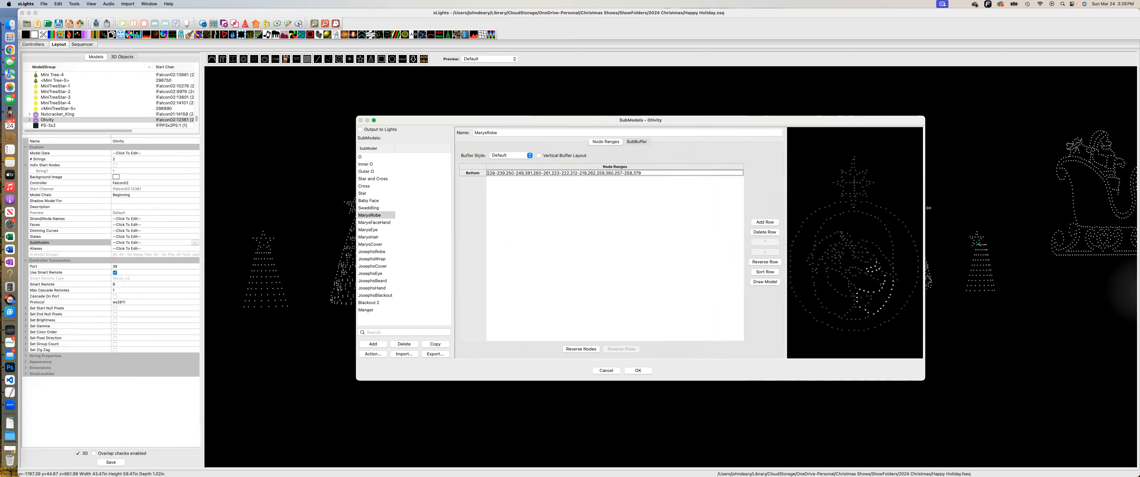
{"action": "left_click", "coordinate": [377, 222]}
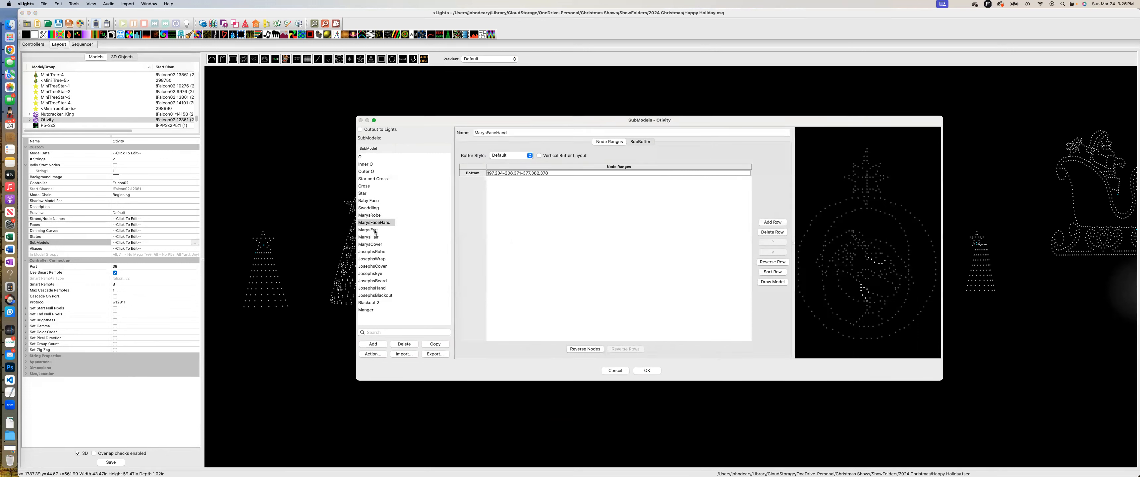
{"action": "left_click", "coordinate": [374, 239]}
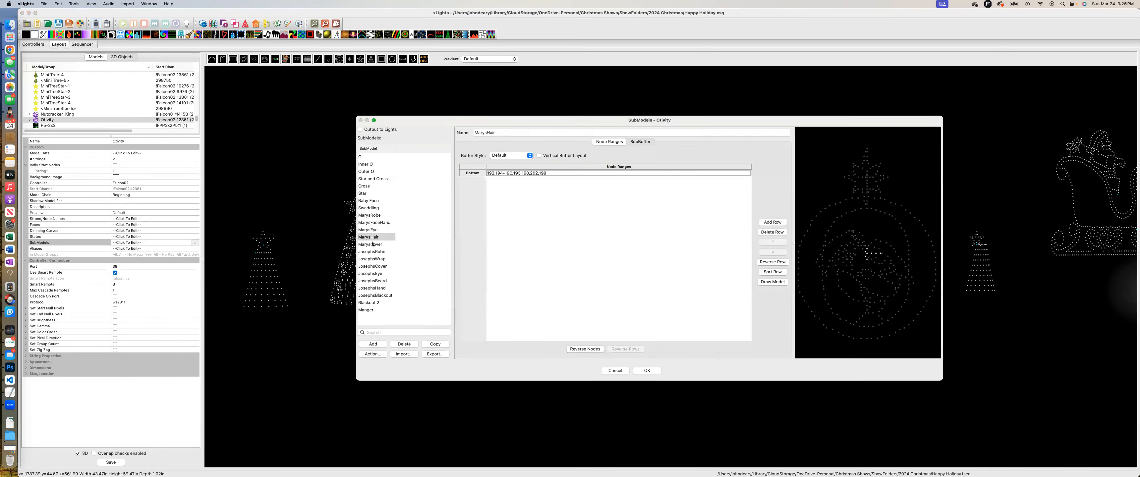
{"action": "left_click", "coordinate": [373, 245]}
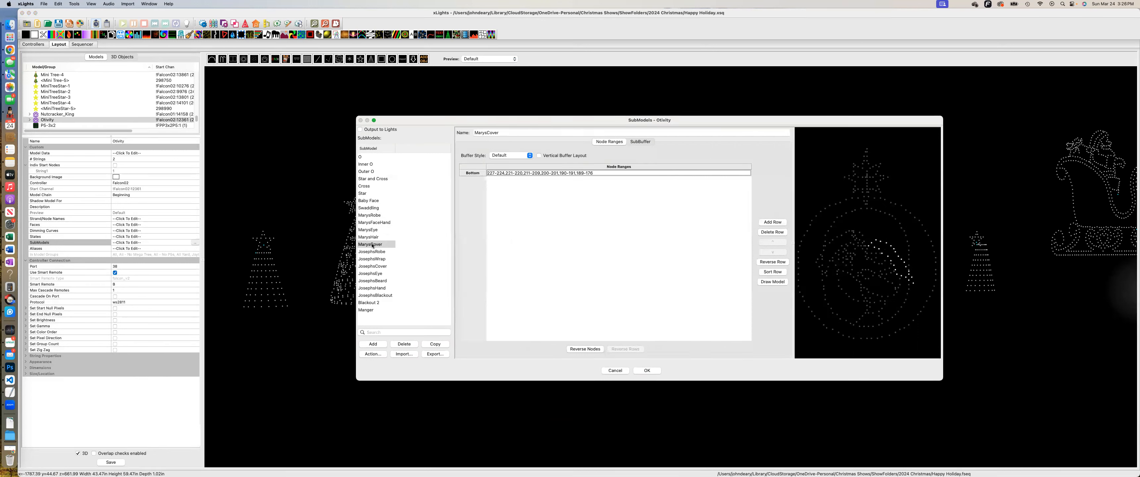
{"action": "left_click", "coordinate": [372, 252]}
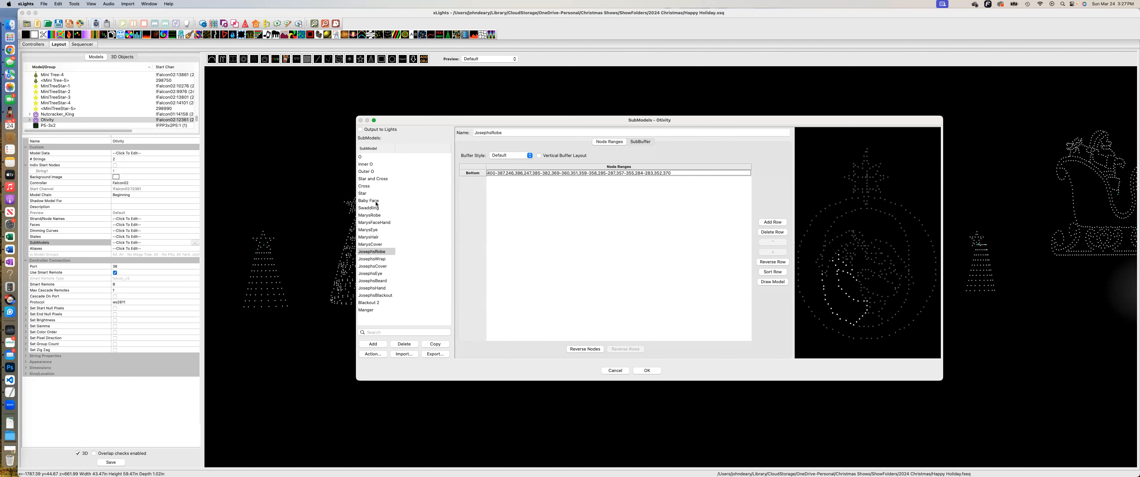
{"action": "left_click", "coordinate": [615, 371]}
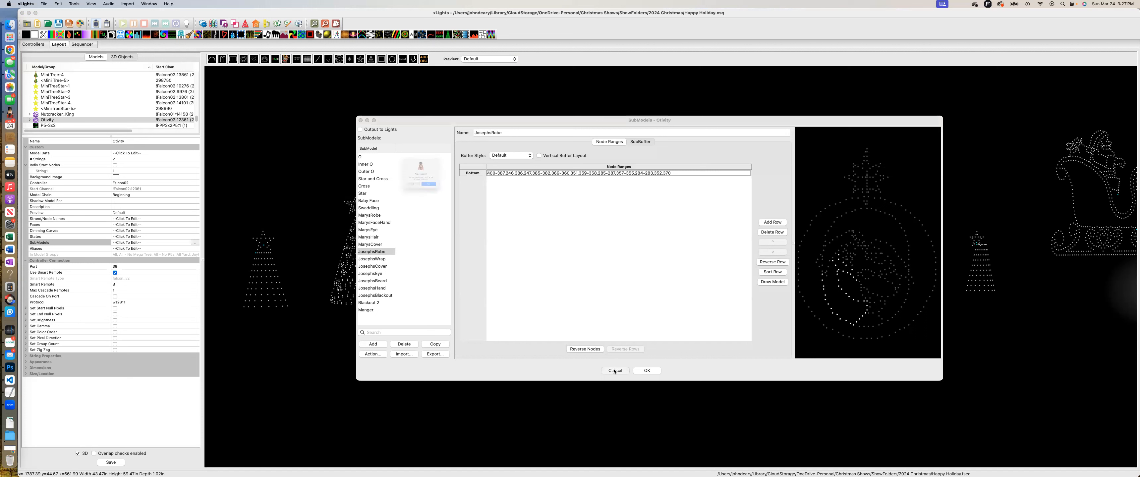
{"action": "left_click", "coordinate": [436, 202]}
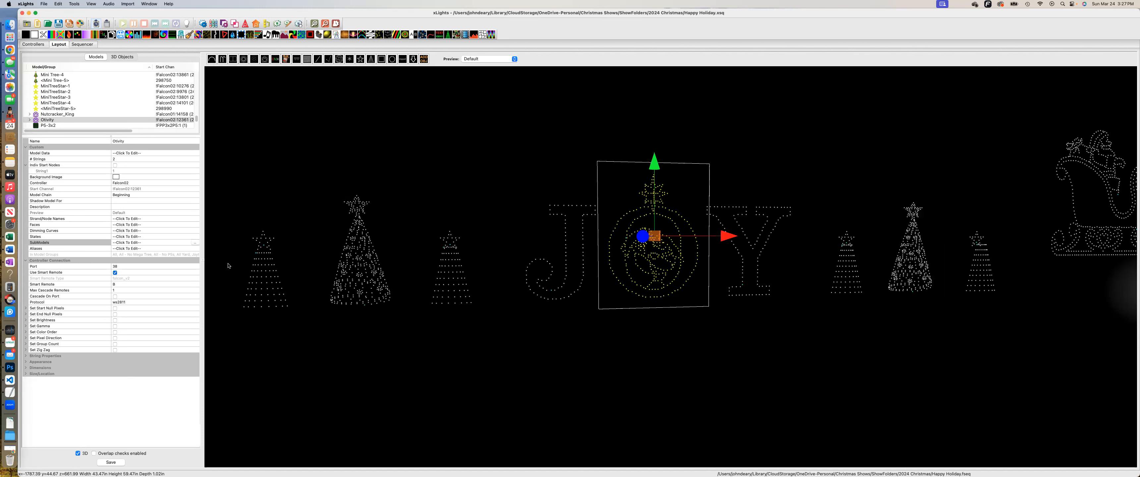
Open the Otivity model's state definitions in an enlarged window and add a state model named Characters
{"action": "left_click", "coordinate": [169, 237]}
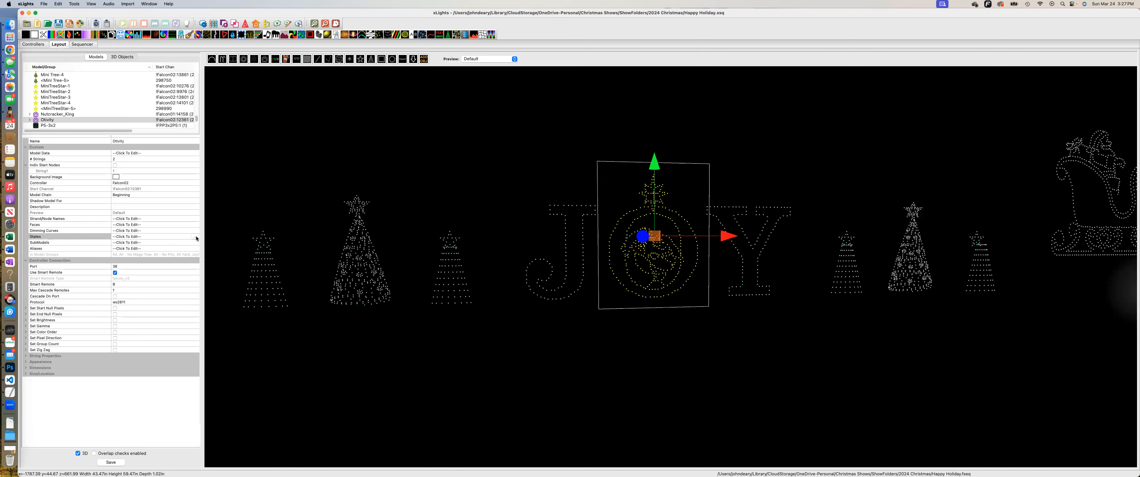
{"action": "left_click", "coordinate": [195, 237]}
{"action": "left_click_drag", "start_coordinate": [178, 203], "coordinate": [557, 196]}
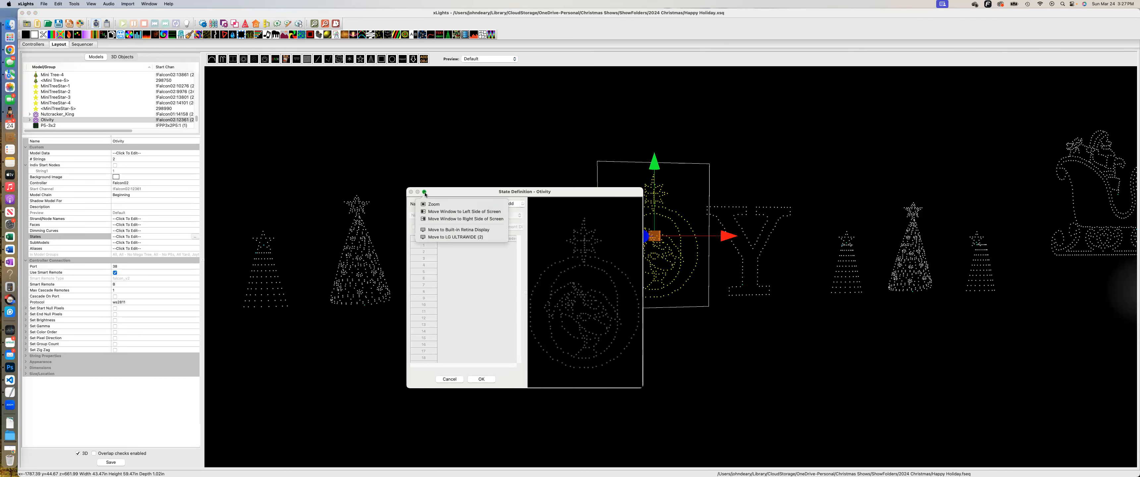
{"action": "left_click", "coordinate": [434, 205]}
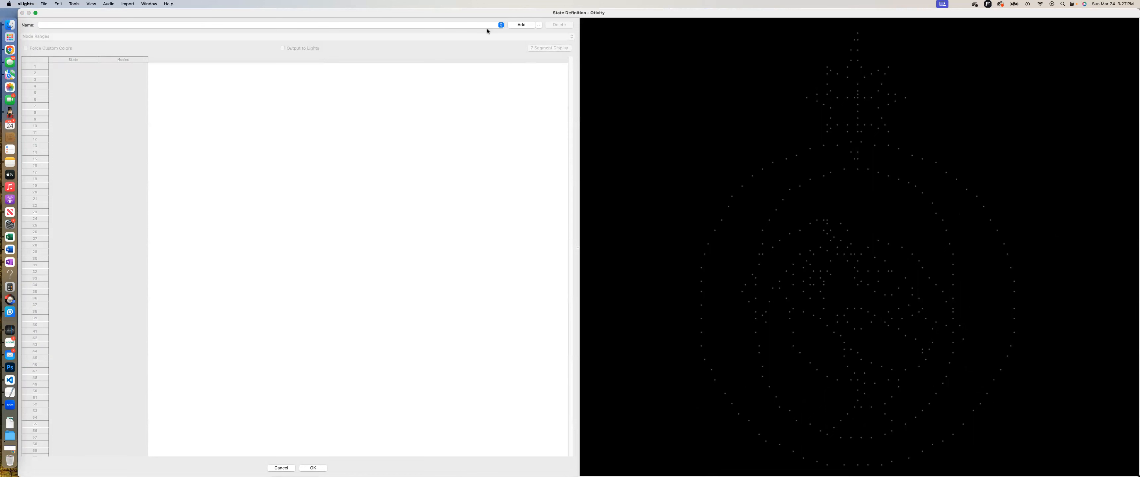
{"action": "left_click", "coordinate": [519, 25]}
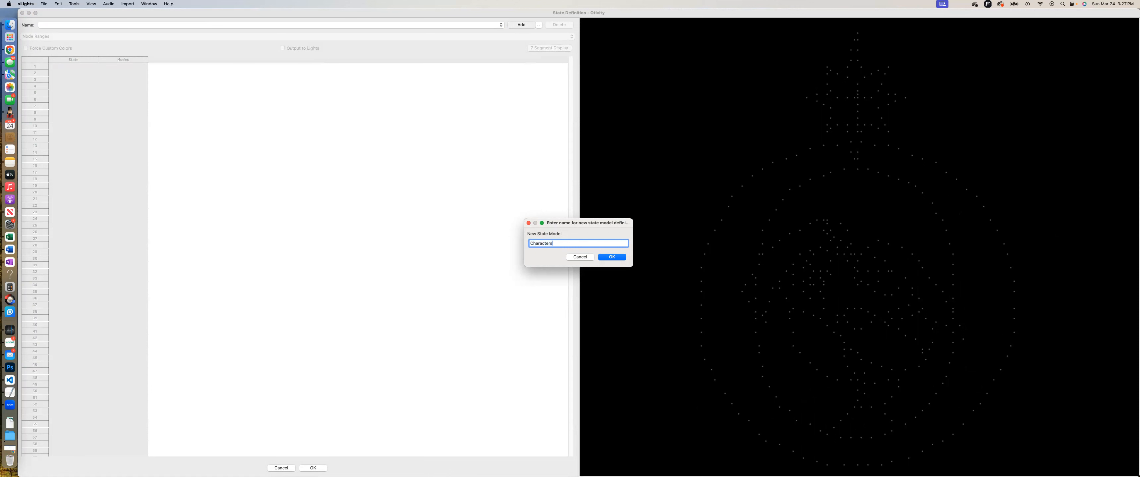
{"action": "key", "text": "Return"}
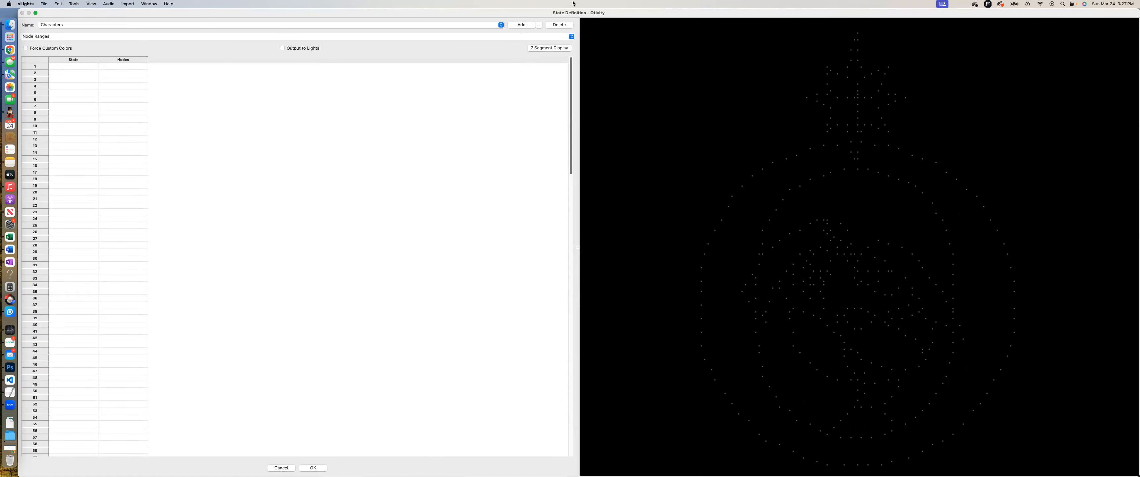
{"action": "left_click", "coordinate": [519, 108]}
{"action": "left_click_drag", "start_coordinate": [569, 94], "coordinate": [542, 375]}
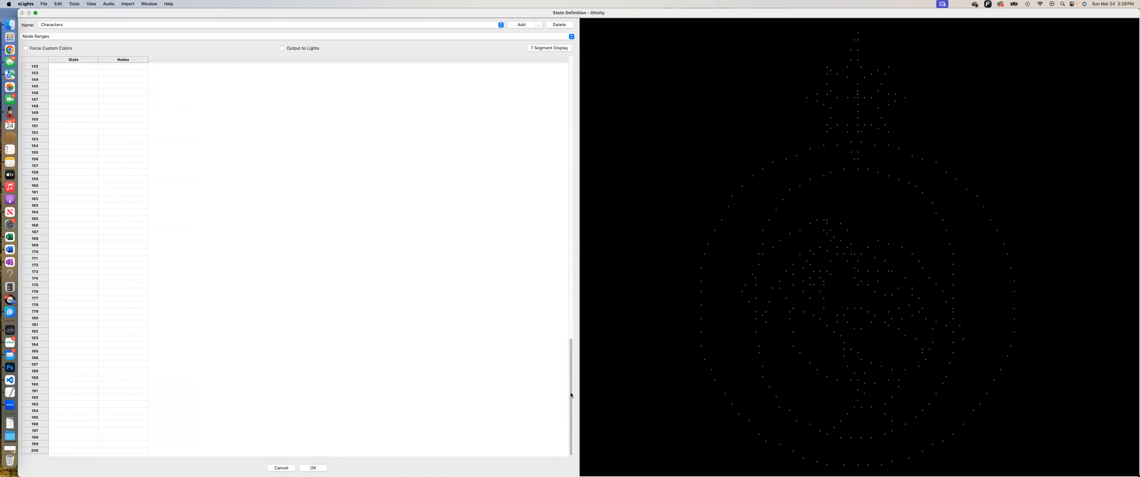
{"action": "left_click_drag", "start_coordinate": [571, 387], "coordinate": [581, 109]}
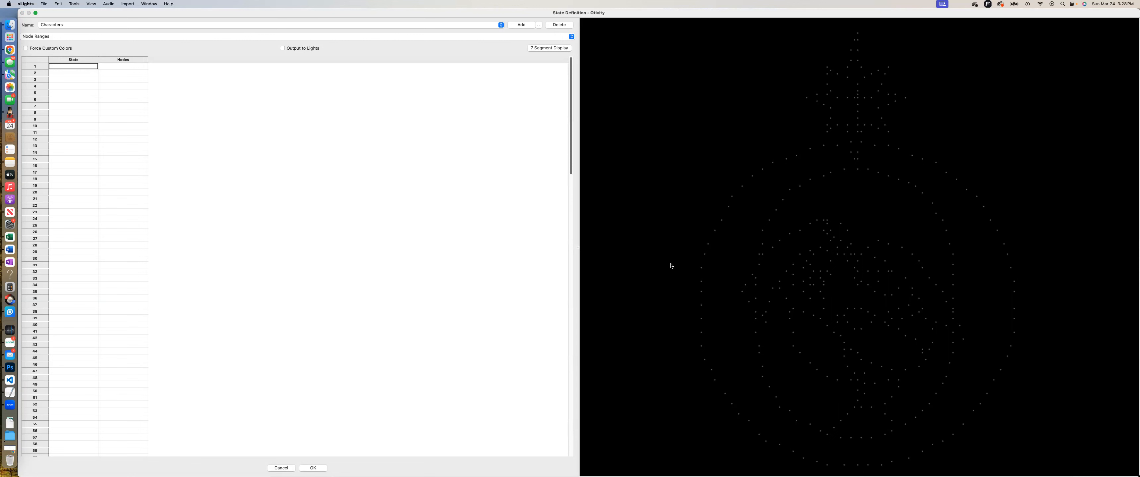
Try assigning the nodes around Joseph's head to the first state row by selecting them in the preview, and deselect them again
{"action": "left_click_drag", "start_coordinate": [791, 215], "coordinate": [858, 295]}
{"action": "left_click_drag", "start_coordinate": [148, 61], "coordinate": [350, 72]}
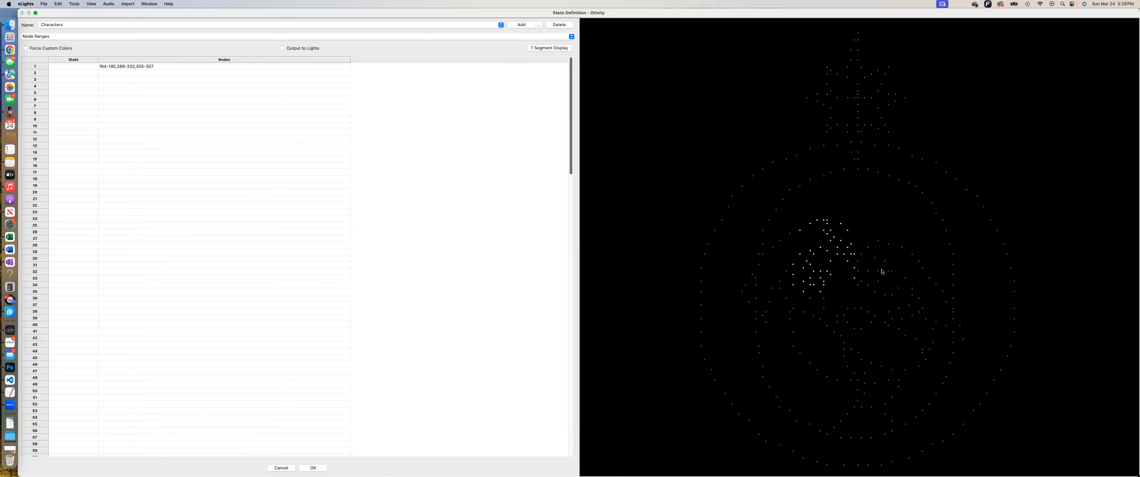
{"action": "left_click", "coordinate": [862, 282]}
{"action": "left_click", "coordinate": [859, 287]}
{"action": "left_click_drag", "start_coordinate": [792, 254], "coordinate": [845, 295]}
{"action": "left_click_drag", "start_coordinate": [841, 263], "coordinate": [872, 297]}
{"action": "left_click_drag", "start_coordinate": [851, 255], "coordinate": [862, 263]}
{"action": "left_click_drag", "start_coordinate": [770, 206], "coordinate": [963, 309]}
Import the Baby Face submodel into row 1 of the Characters state model
{"action": "left_click", "coordinate": [103, 67]}
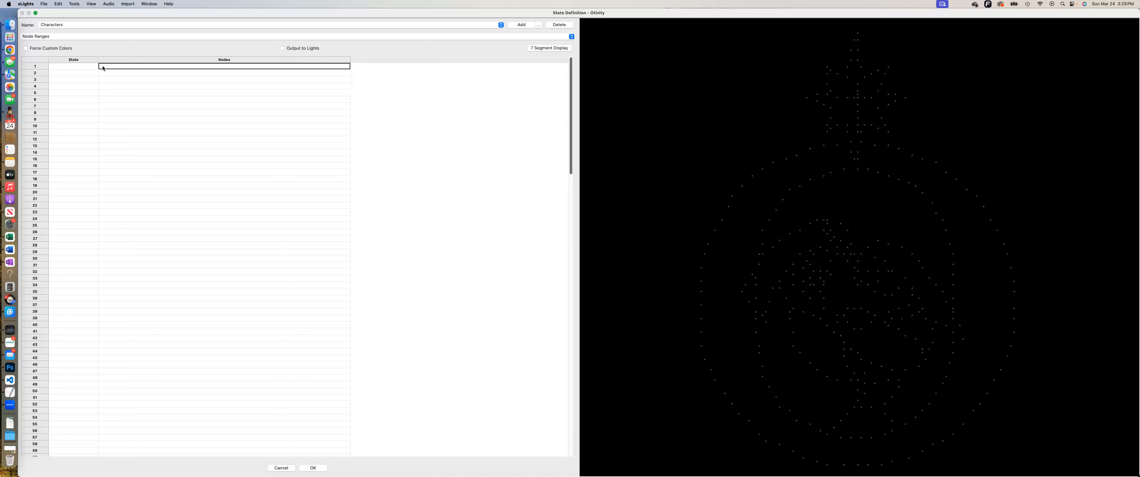
{"action": "right_click", "coordinate": [103, 67]}
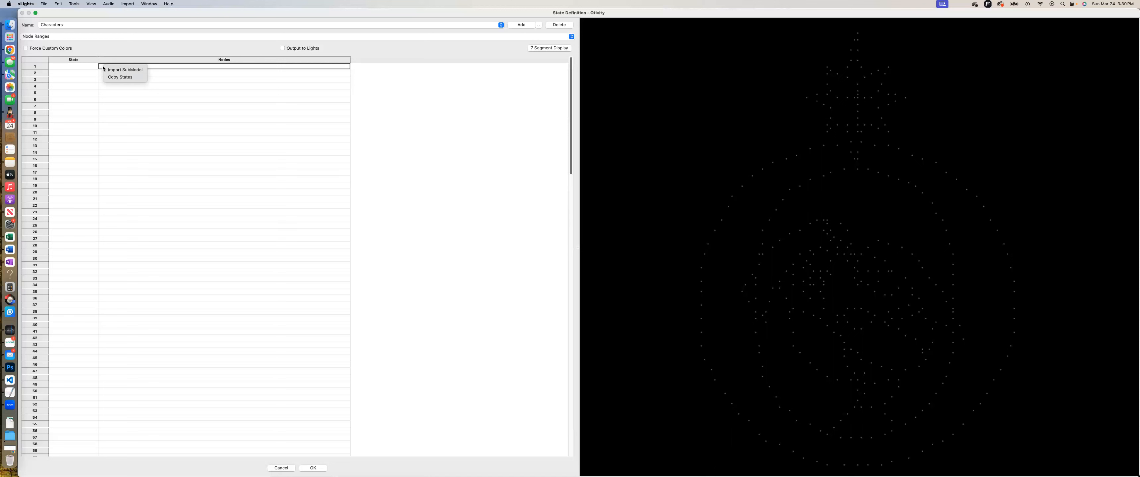
{"action": "left_click", "coordinate": [109, 70]}
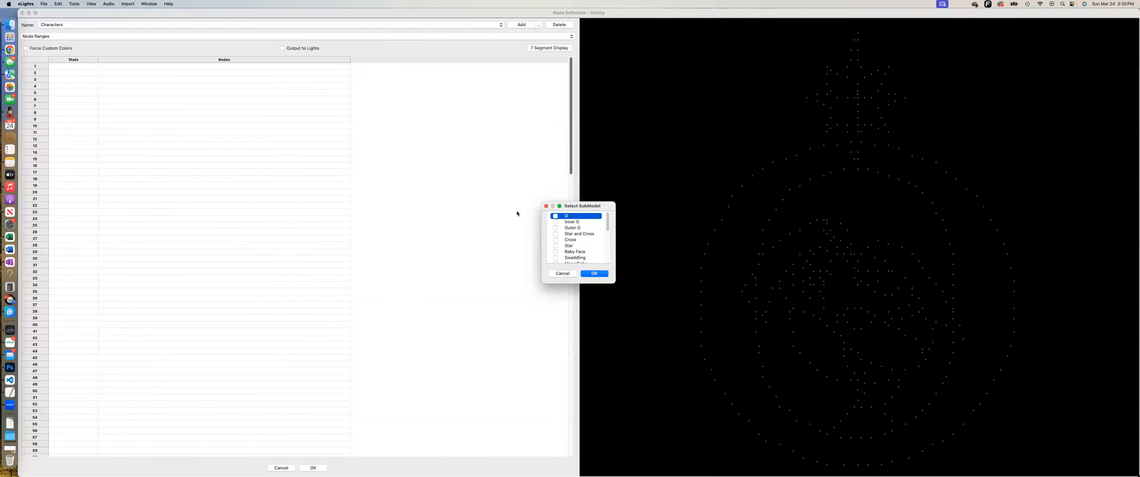
{"action": "left_click_drag", "start_coordinate": [601, 283], "coordinate": [598, 384]}
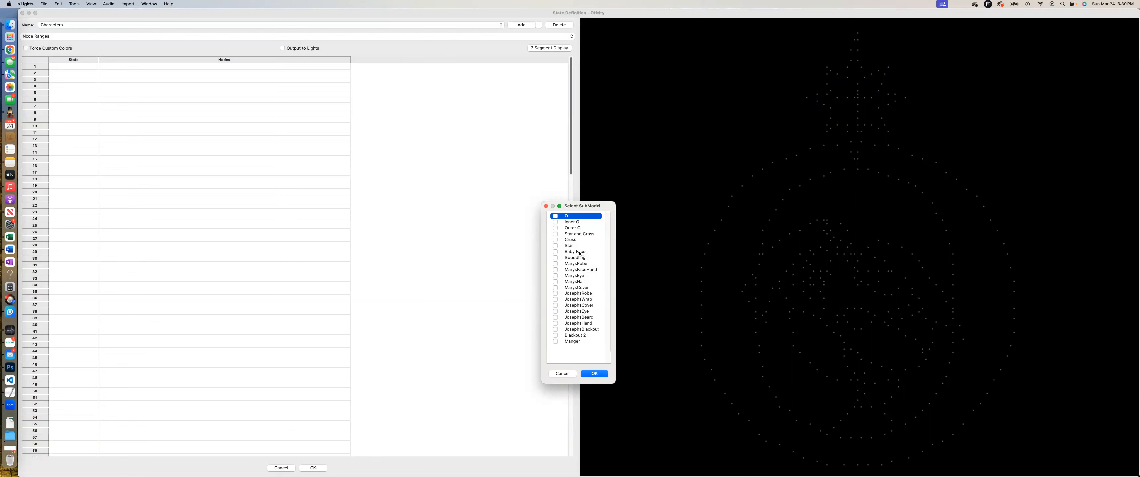
{"action": "left_click", "coordinate": [556, 251]}
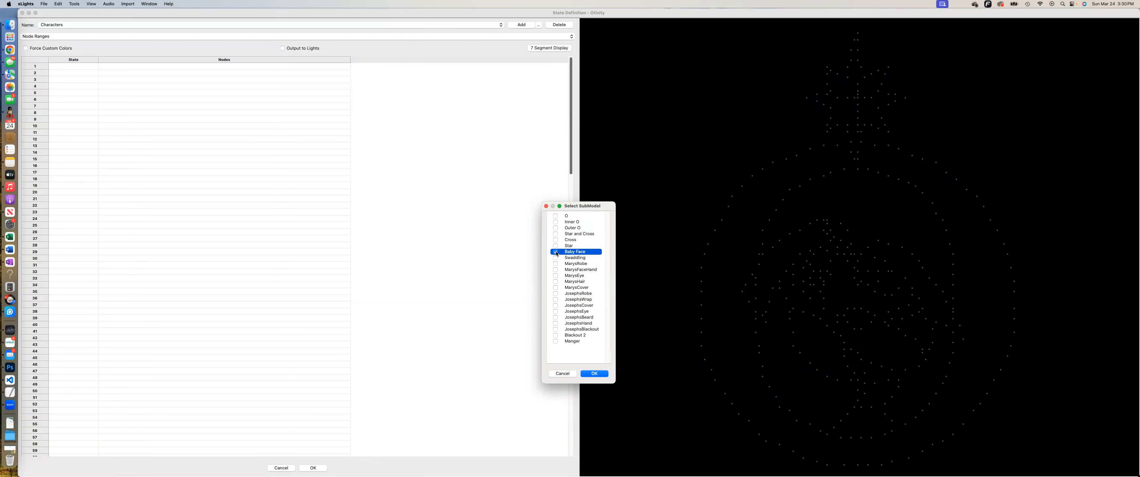
{"action": "left_click", "coordinate": [597, 374]}
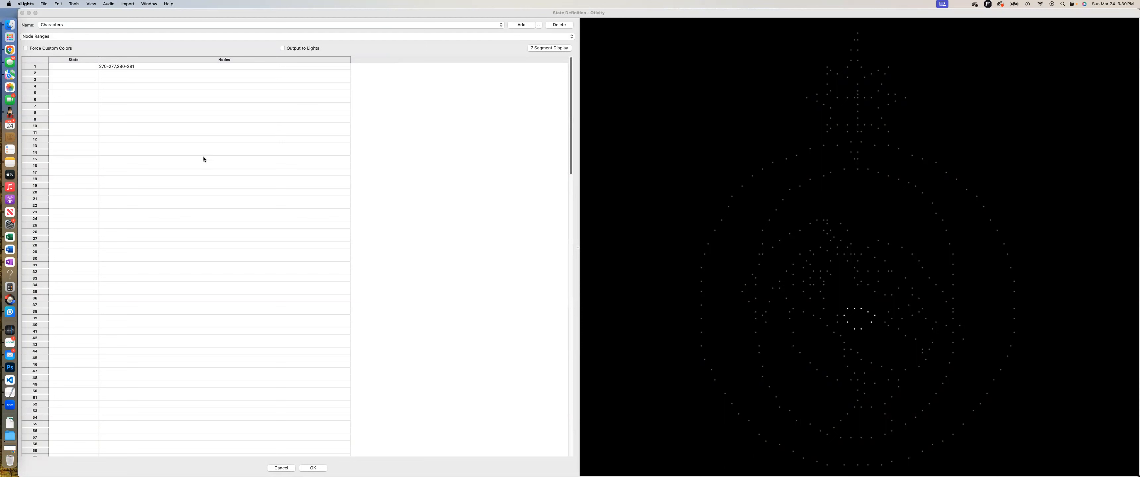
Import the Swaddling submodel into row 2 of the Characters state model
{"action": "left_click", "coordinate": [82, 73]}
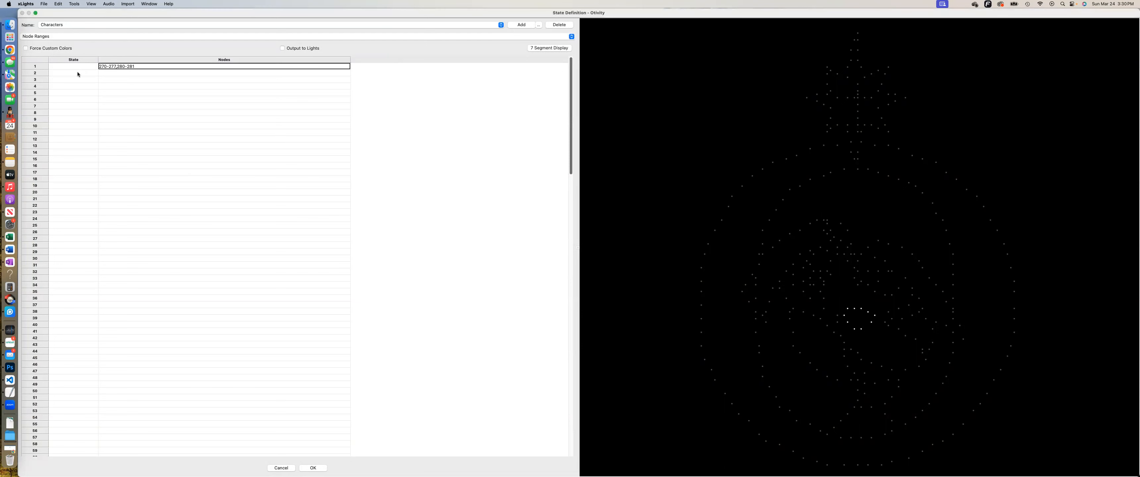
{"action": "left_click", "coordinate": [78, 73]}
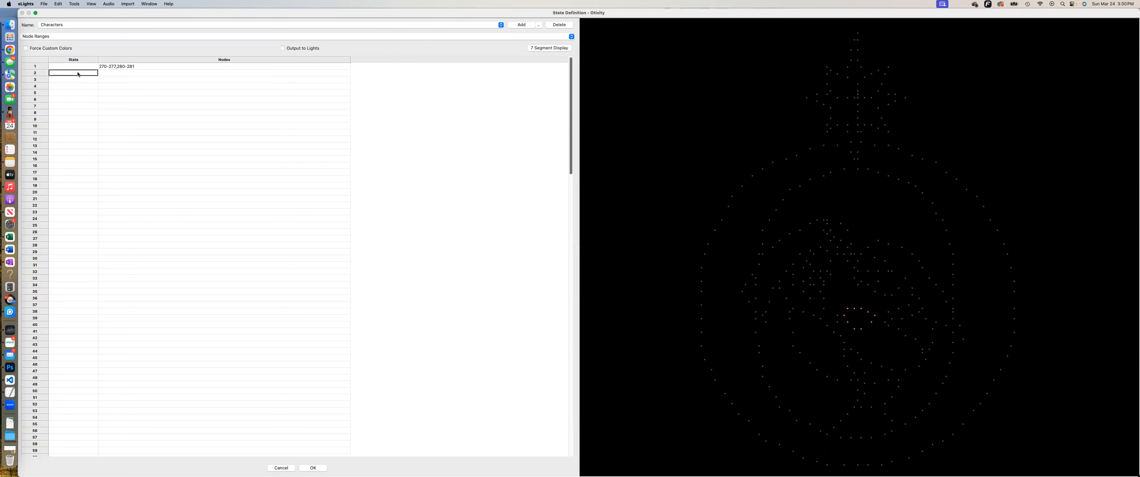
{"action": "right_click", "coordinate": [78, 75]}
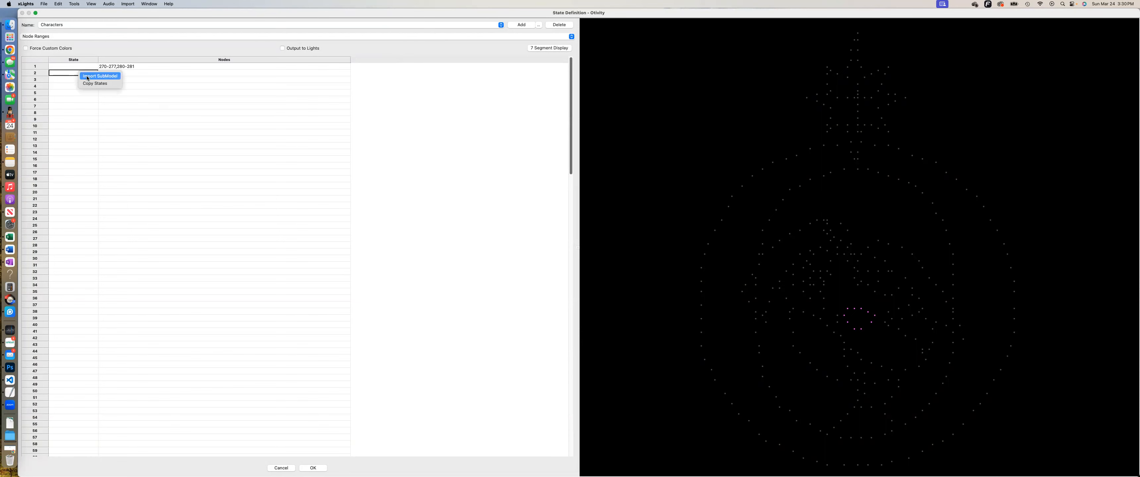
{"action": "left_click", "coordinate": [88, 77]}
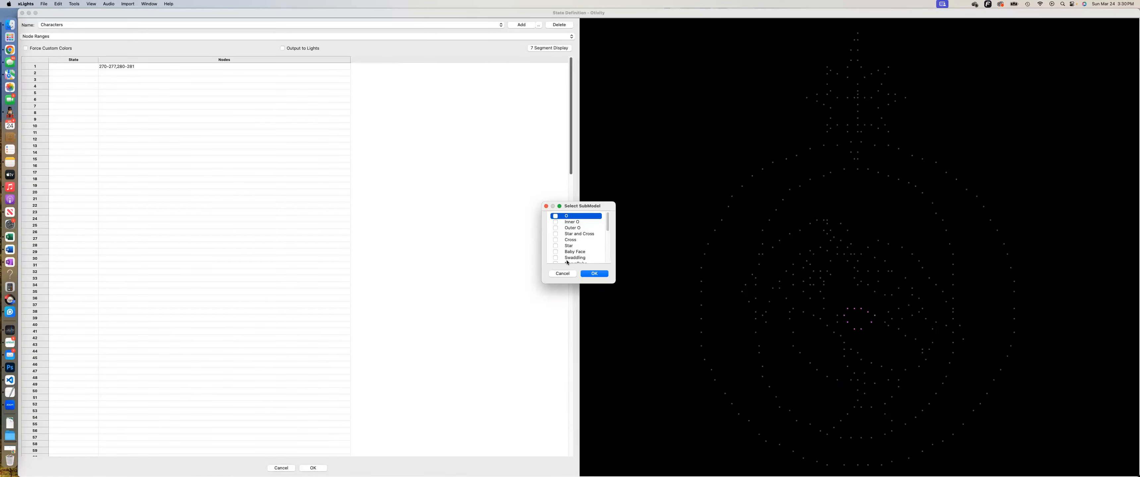
{"action": "left_click_drag", "start_coordinate": [581, 289], "coordinate": [591, 374]}
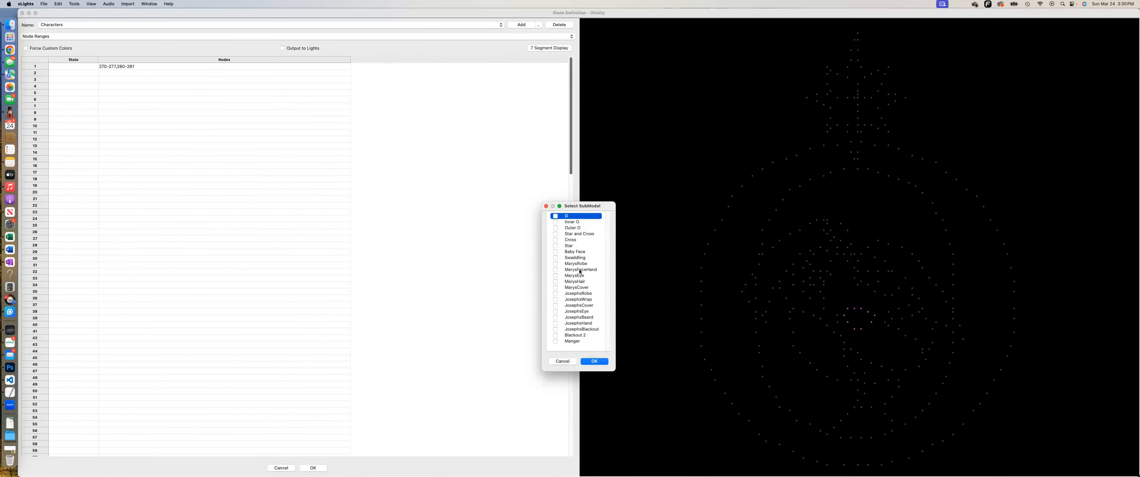
{"action": "left_click", "coordinate": [555, 258]}
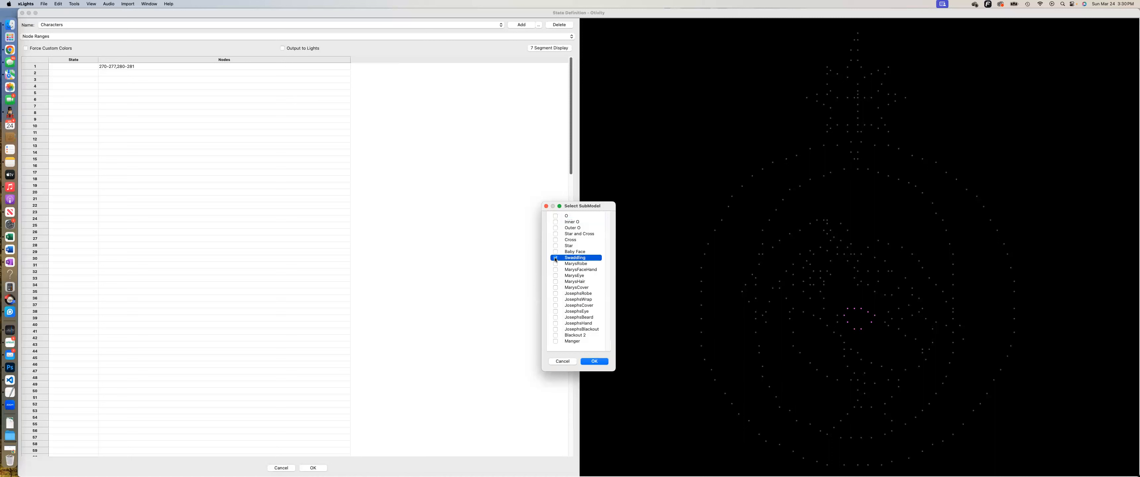
{"action": "left_click", "coordinate": [594, 362]}
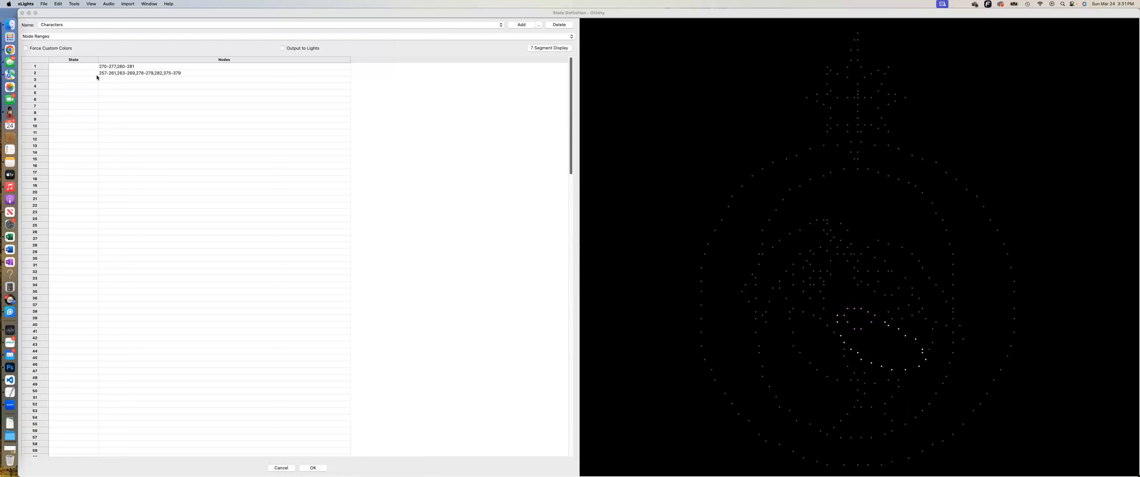
Set the state name to 1 for both the Baby Face row and the Swaddling row
{"action": "left_click", "coordinate": [61, 70]}
{"action": "left_click", "coordinate": [59, 67]}
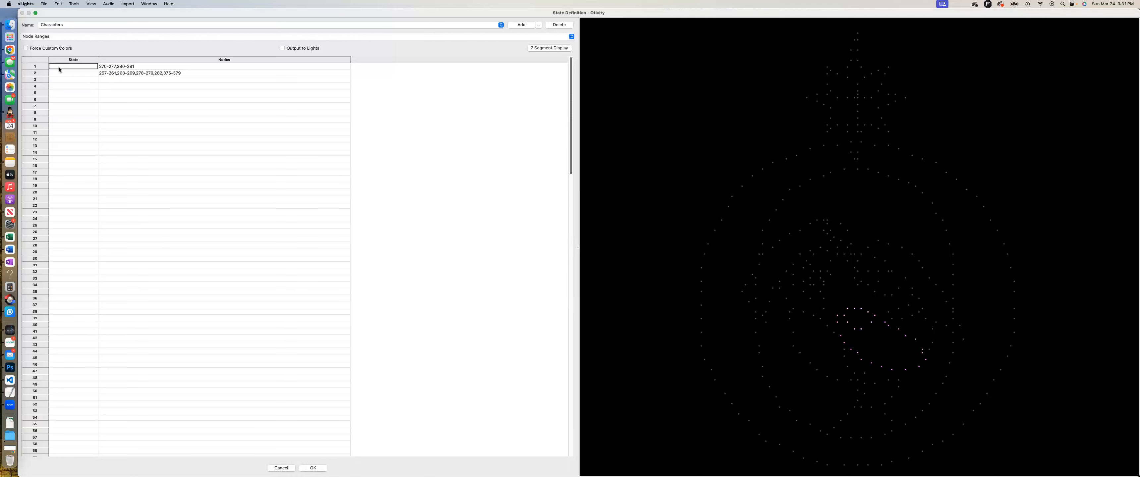
{"action": "type", "text": "1"}
{"action": "left_click", "coordinate": [60, 74]}
{"action": "type", "text": "2"}
{"action": "key", "text": "Tab"}
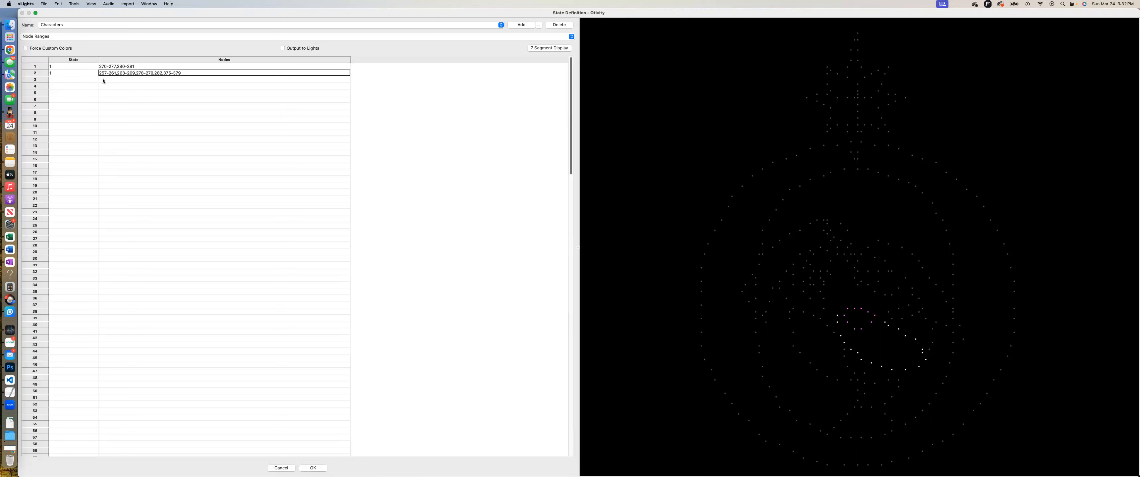
Import the MarysRobe submodel into row 5 of the Characters state model
{"action": "left_click", "coordinate": [64, 93]}
{"action": "right_click", "coordinate": [64, 94]}
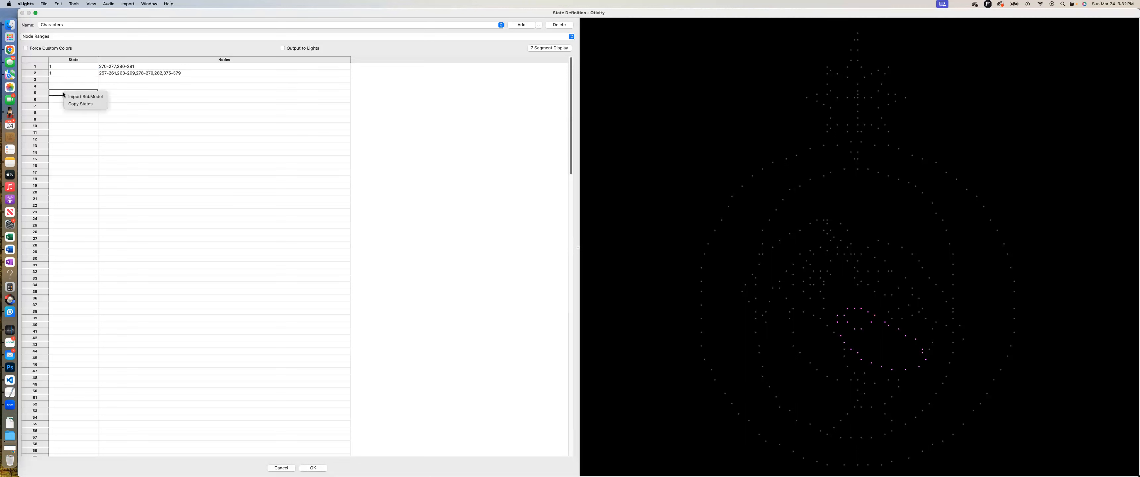
{"action": "left_click", "coordinate": [67, 97]}
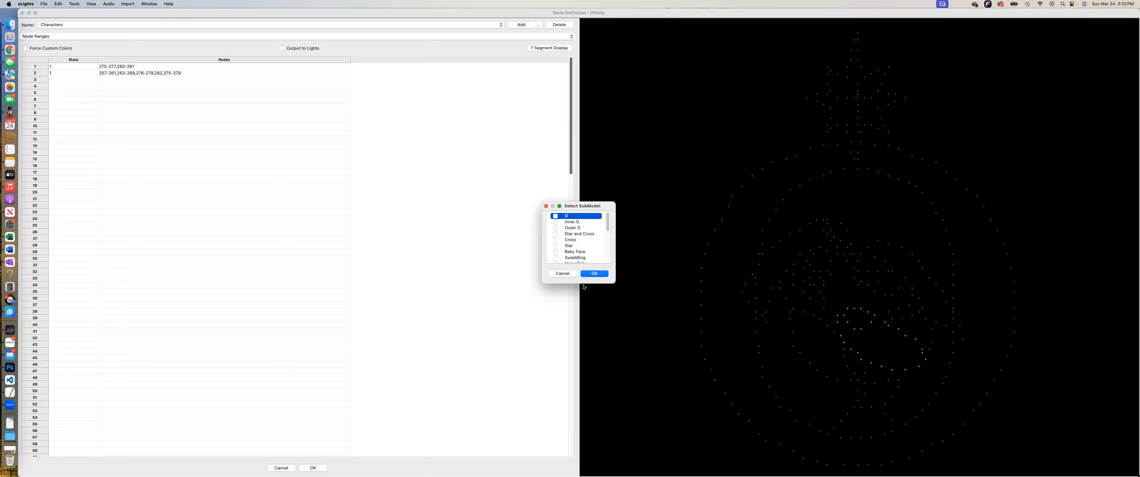
{"action": "left_click_drag", "start_coordinate": [584, 285], "coordinate": [581, 362]}
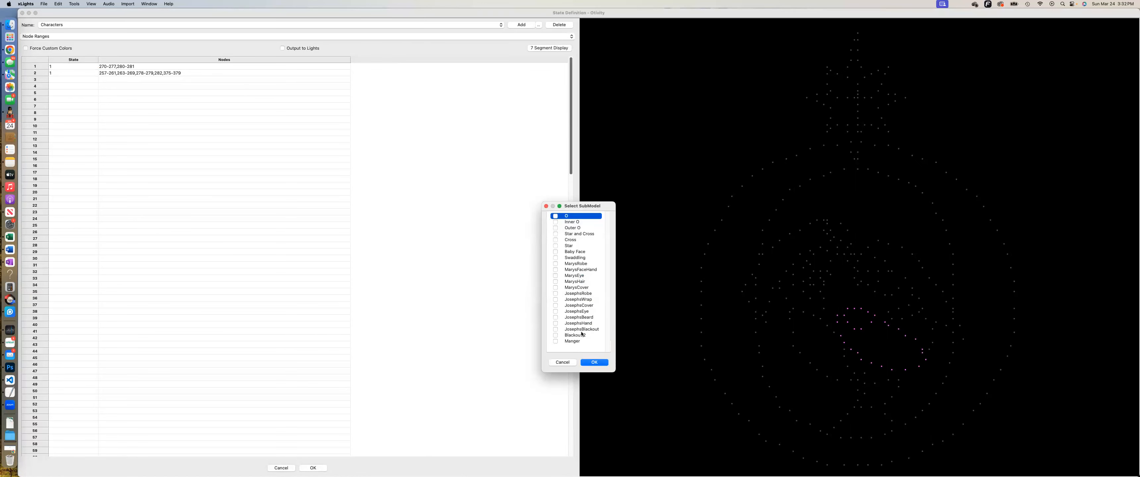
{"action": "left_click", "coordinate": [556, 264]}
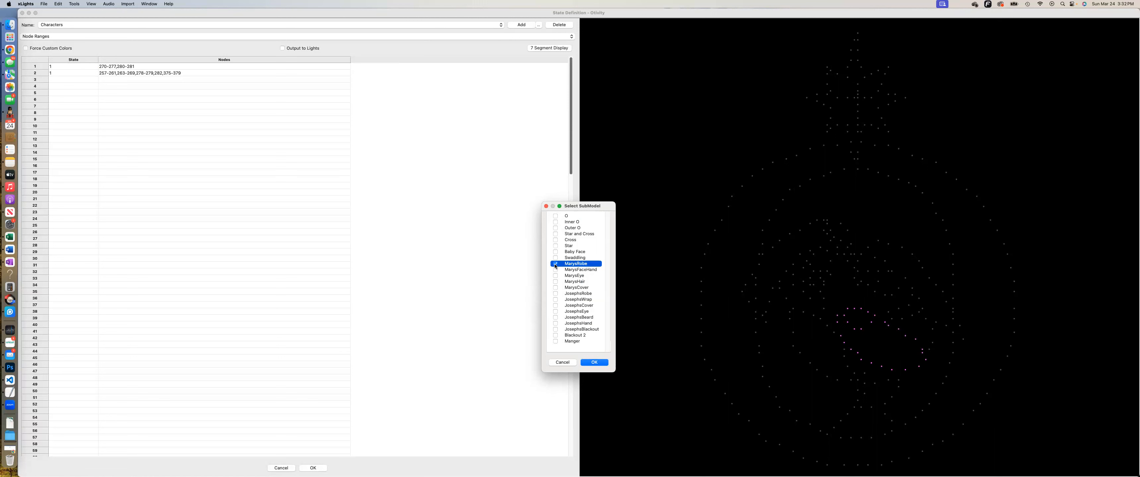
{"action": "left_click", "coordinate": [594, 362]}
Import the MarysFaceHand submodel into row 6 of the Characters state model
{"action": "right_click", "coordinate": [133, 100]}
{"action": "left_click", "coordinate": [149, 104]}
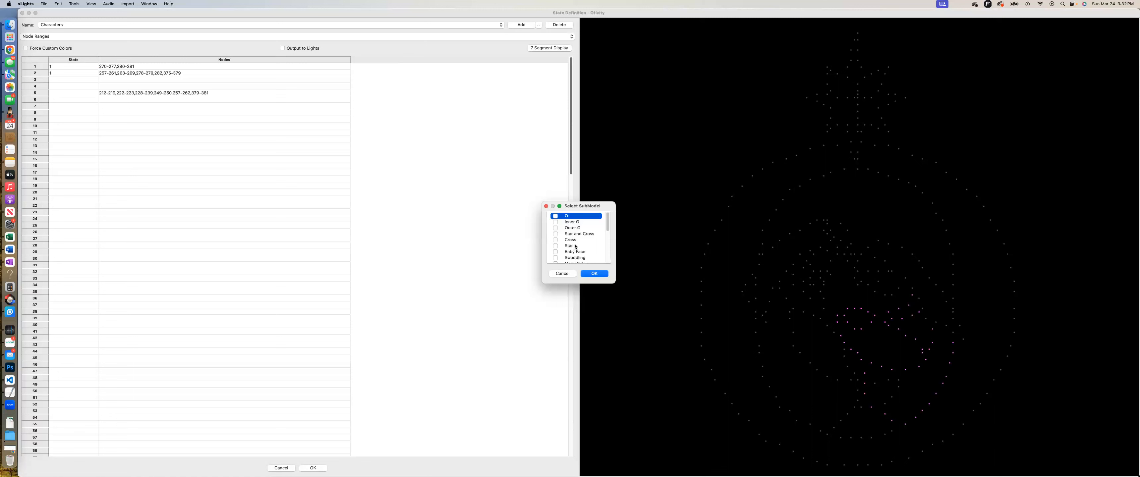
{"action": "scroll", "coordinate": [575, 247], "scroll_direction": "down", "scroll_amount": 3}
{"action": "left_click", "coordinate": [556, 249]}
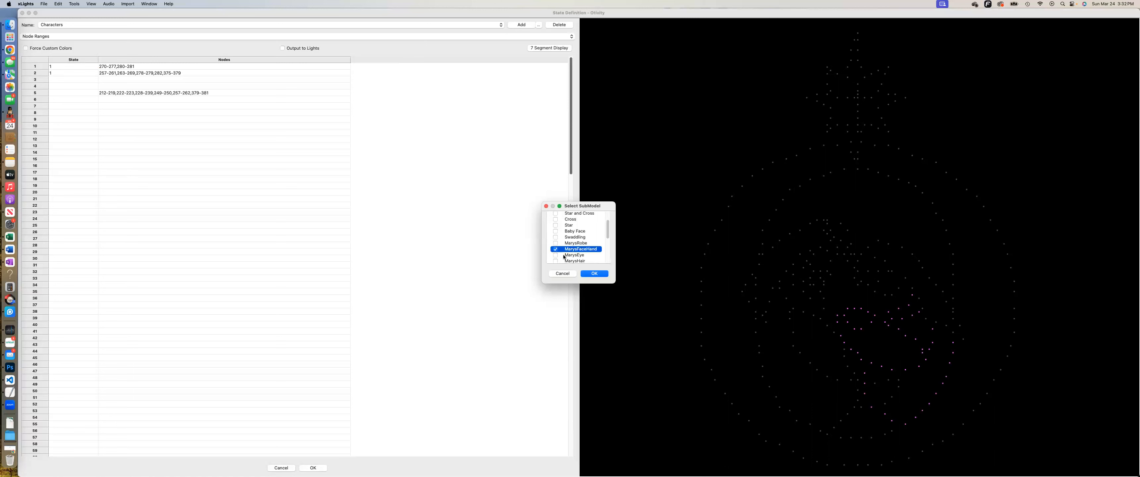
{"action": "left_click", "coordinate": [593, 274]}
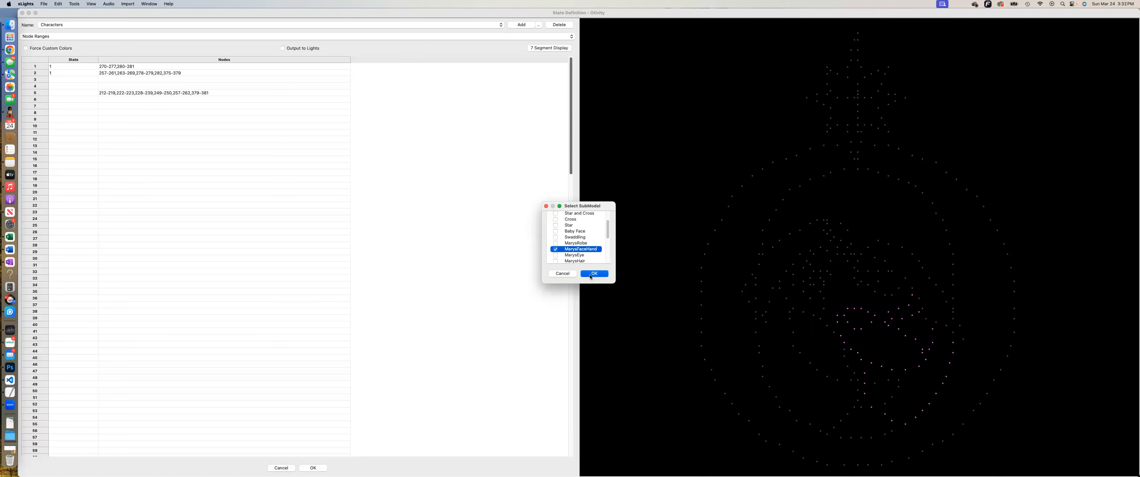
Import the MarysEye submodel into row 7 of the Characters state model
{"action": "right_click", "coordinate": [105, 107]}
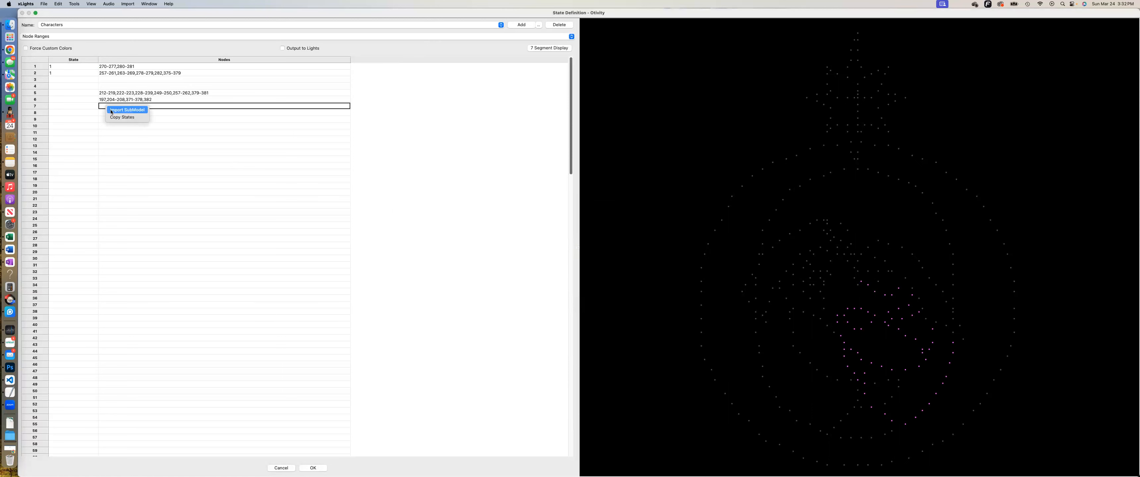
{"action": "left_click", "coordinate": [113, 109]}
{"action": "scroll", "coordinate": [571, 252], "scroll_direction": "down", "scroll_amount": 3}
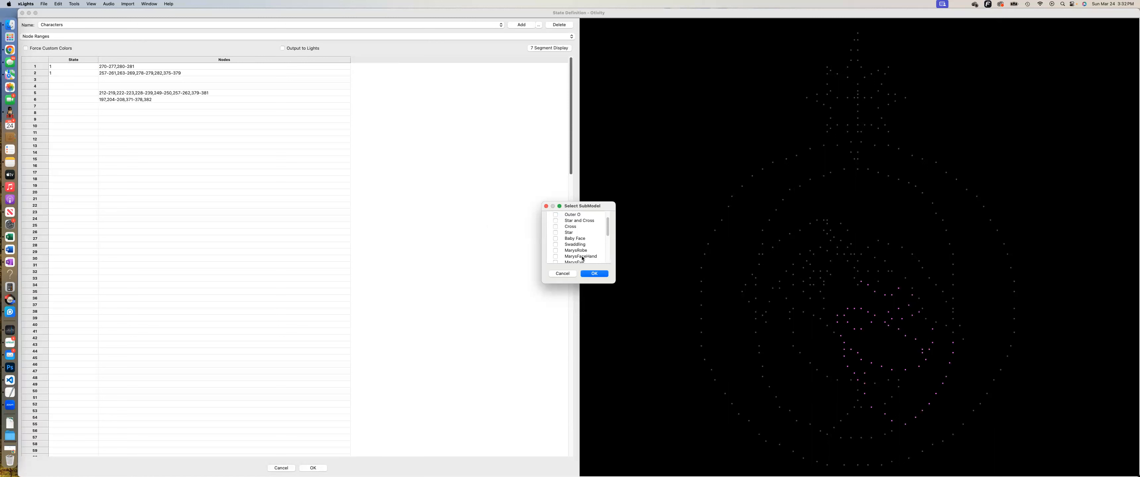
{"action": "scroll", "coordinate": [572, 261], "scroll_direction": "down", "scroll_amount": 1}
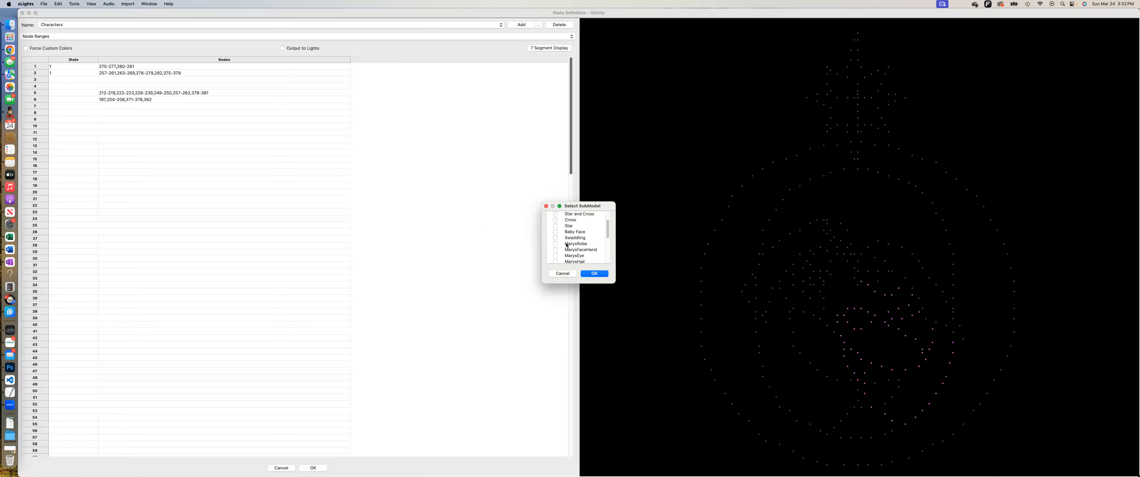
{"action": "left_click", "coordinate": [556, 256]}
{"action": "left_click", "coordinate": [594, 274]}
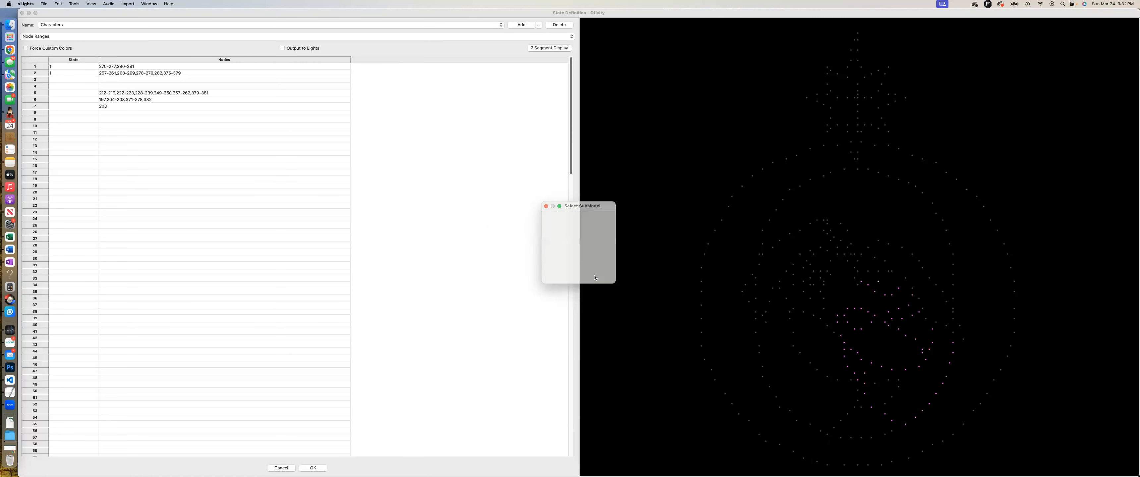
Import the MarysHair submodel into row 8 of the Characters state model
{"action": "left_click", "coordinate": [115, 113]}
{"action": "right_click", "coordinate": [115, 113]}
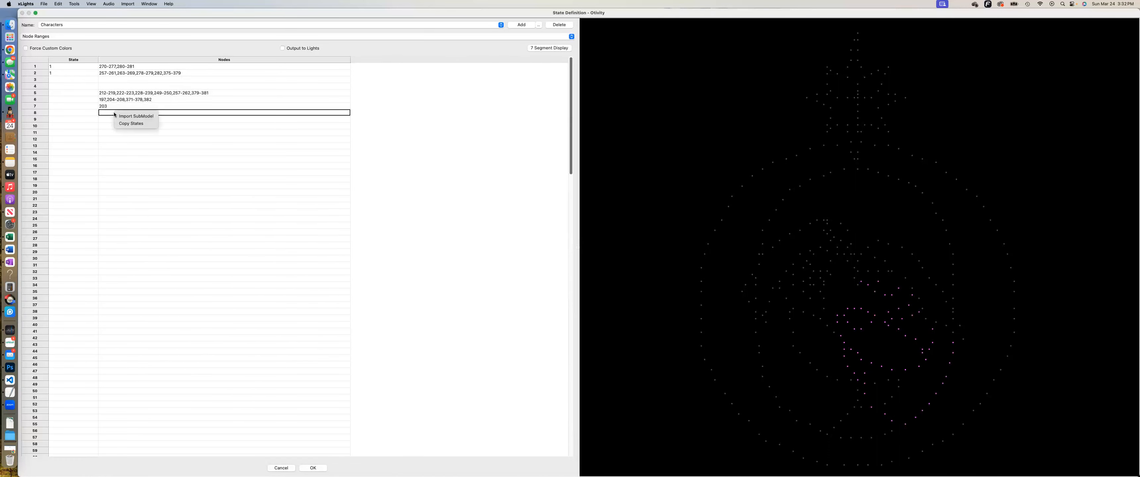
{"action": "left_click", "coordinate": [133, 117]}
{"action": "left_click_drag", "start_coordinate": [608, 283], "coordinate": [608, 324]}
{"action": "left_click", "coordinate": [561, 281]}
{"action": "left_click", "coordinate": [599, 315]}
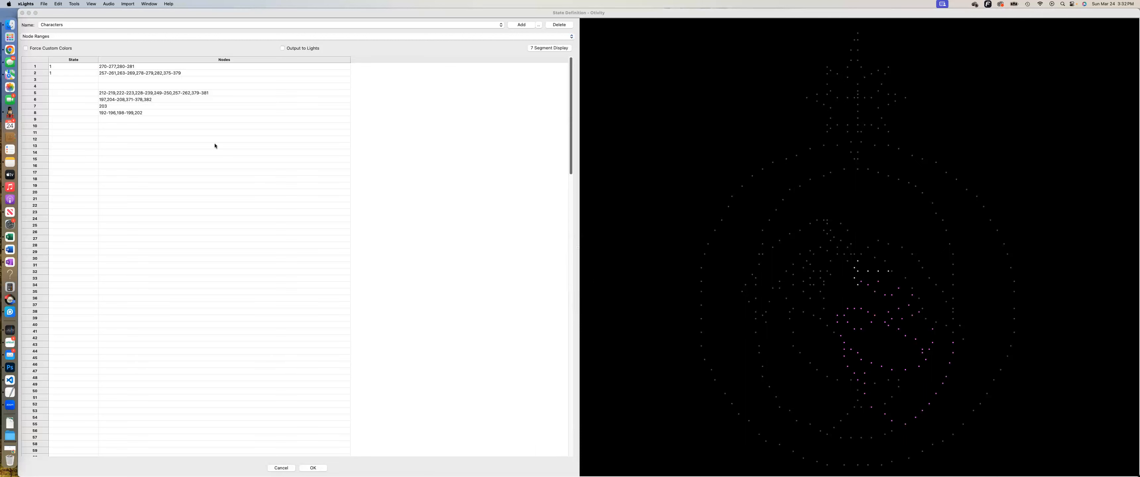
Import the MarysCover submodel into row 9 of the Characters state model
{"action": "left_click", "coordinate": [112, 119]}
{"action": "right_click", "coordinate": [112, 119]}
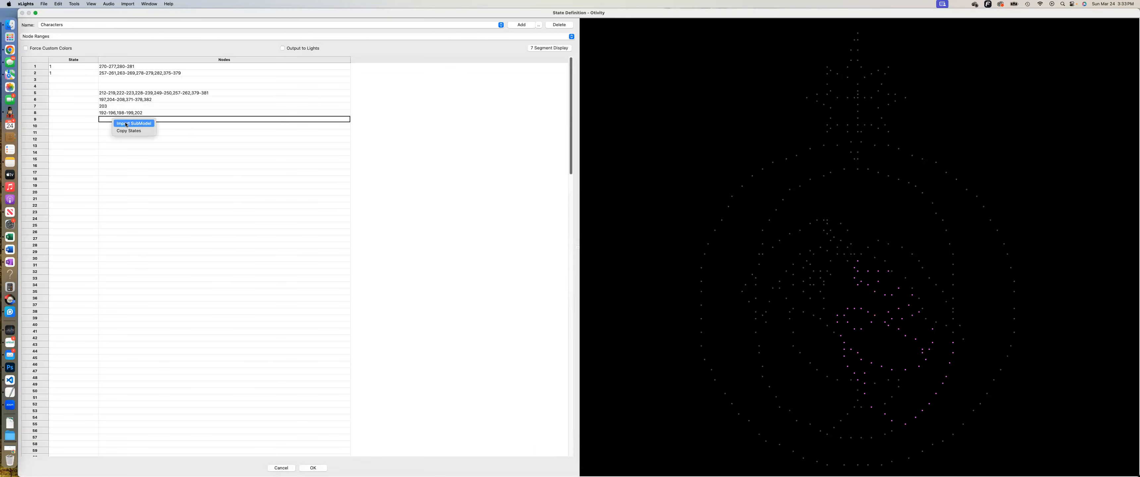
{"action": "left_click", "coordinate": [132, 124]}
{"action": "left_click_drag", "start_coordinate": [597, 284], "coordinate": [596, 348]}
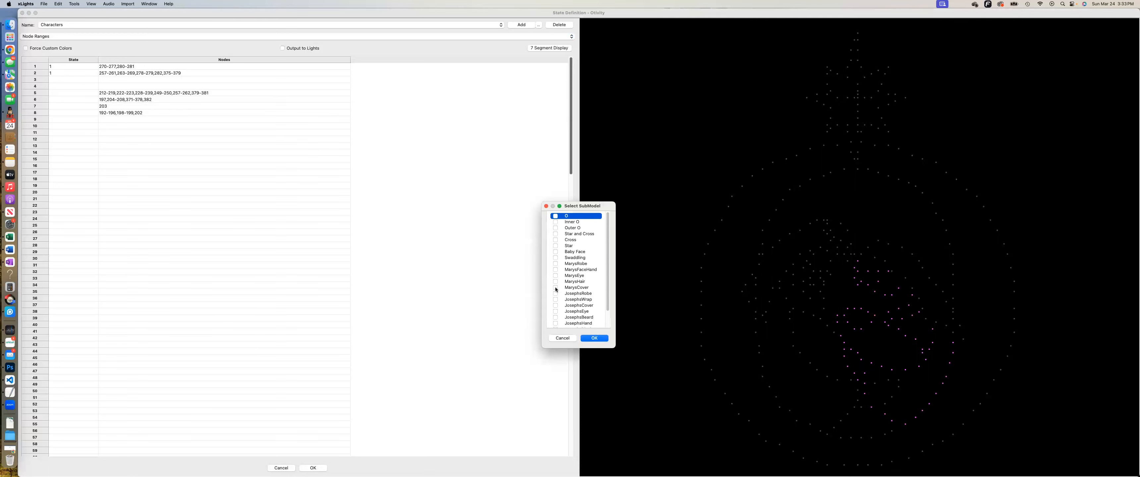
{"action": "left_click", "coordinate": [556, 288]}
{"action": "left_click", "coordinate": [596, 338]}
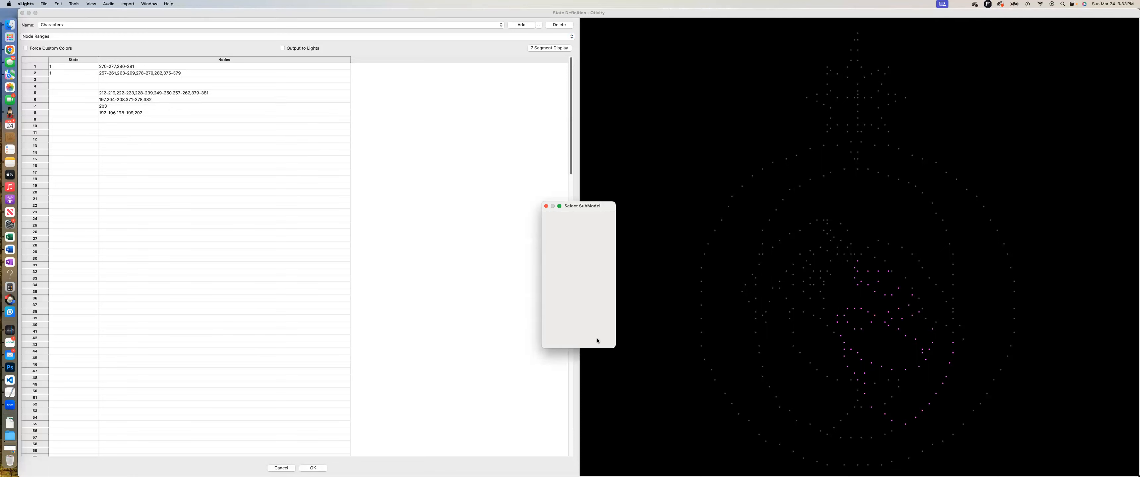
Set the state name to 2 for all of Mary's submodel rows, rows 5 to 9
{"action": "left_click", "coordinate": [65, 93]}
{"action": "type", "text": "2"}
{"action": "left_click", "coordinate": [62, 99]}
{"action": "type", "text": "2"}
{"action": "left_click", "coordinate": [61, 105]}
{"action": "type", "text": "2"}
{"action": "left_click", "coordinate": [61, 113]}
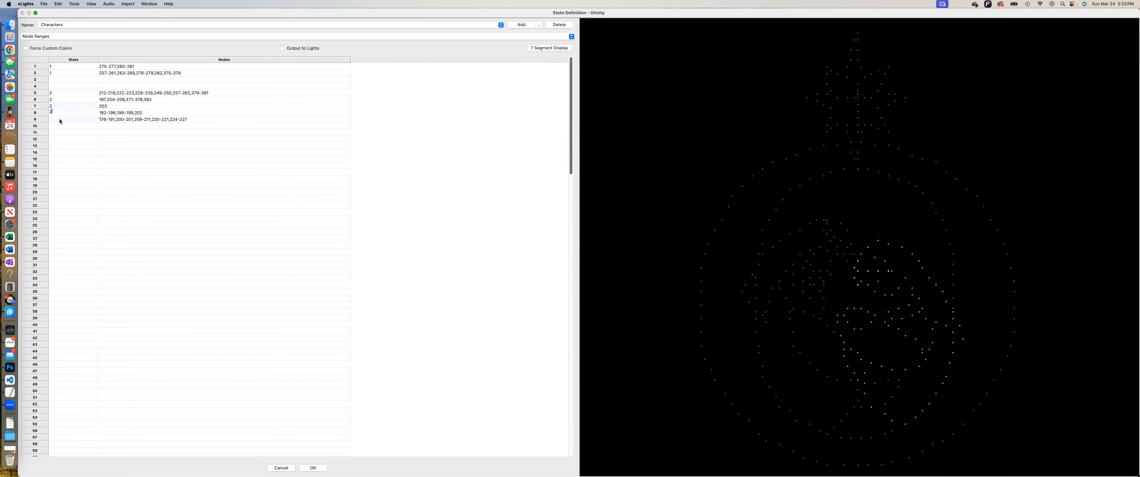
{"action": "type", "text": "2"}
{"action": "left_click", "coordinate": [92, 132]}
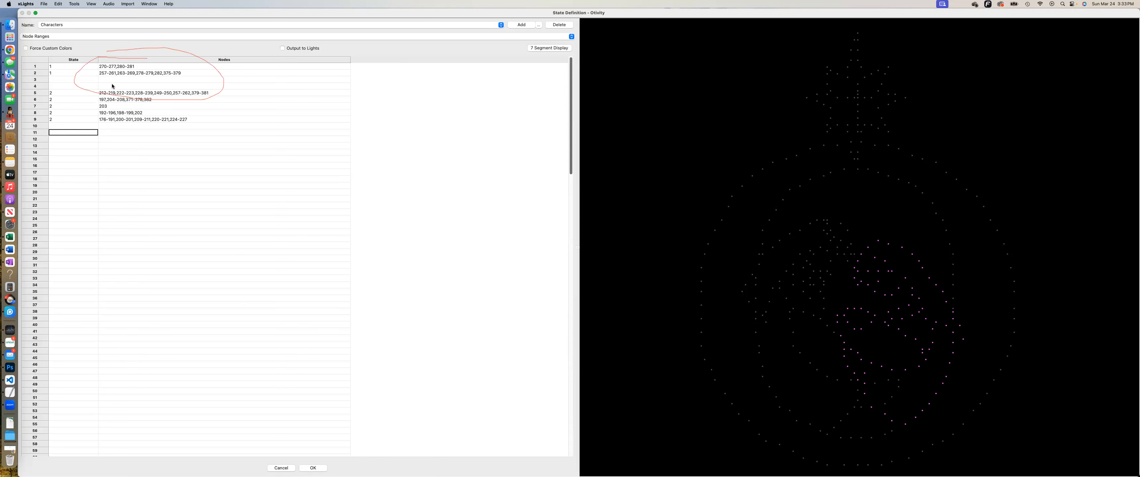
Copy the Baby Face node ranges 270-277,280-281 from row 1 into the nodes of row 3
{"action": "left_click", "coordinate": [104, 67]}
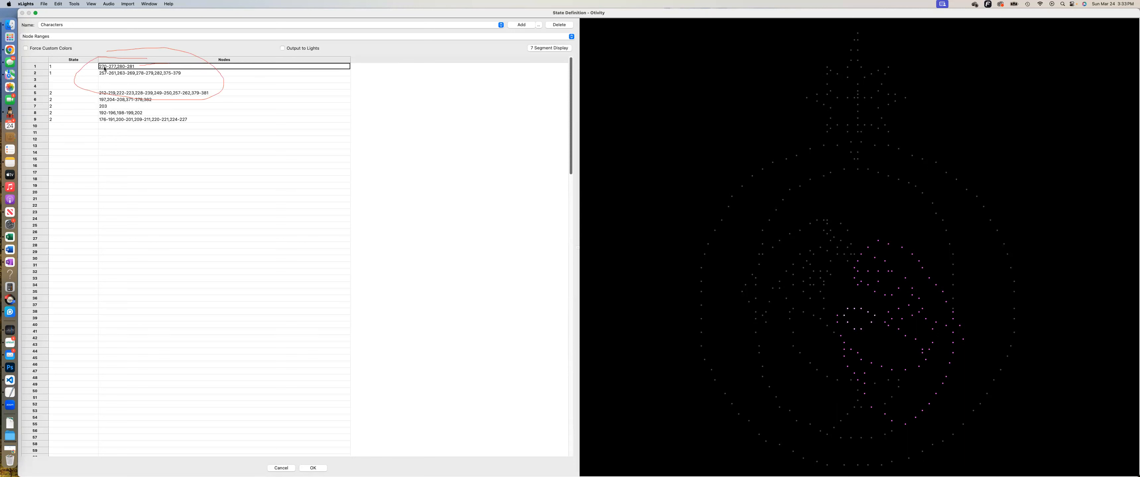
{"action": "left_click", "coordinate": [105, 68]}
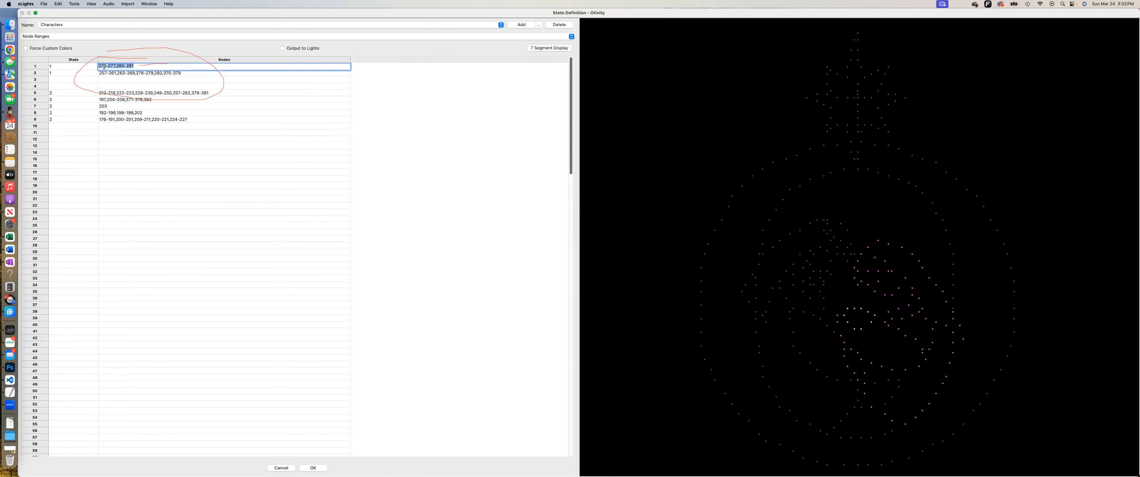
{"action": "right_click", "coordinate": [104, 66]}
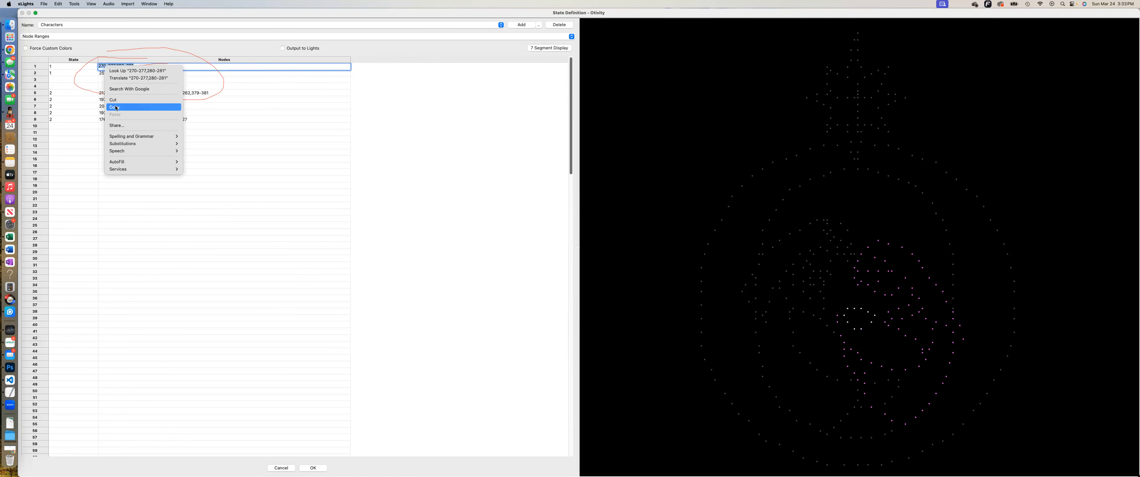
{"action": "left_click", "coordinate": [117, 107]}
{"action": "left_click", "coordinate": [107, 81]}
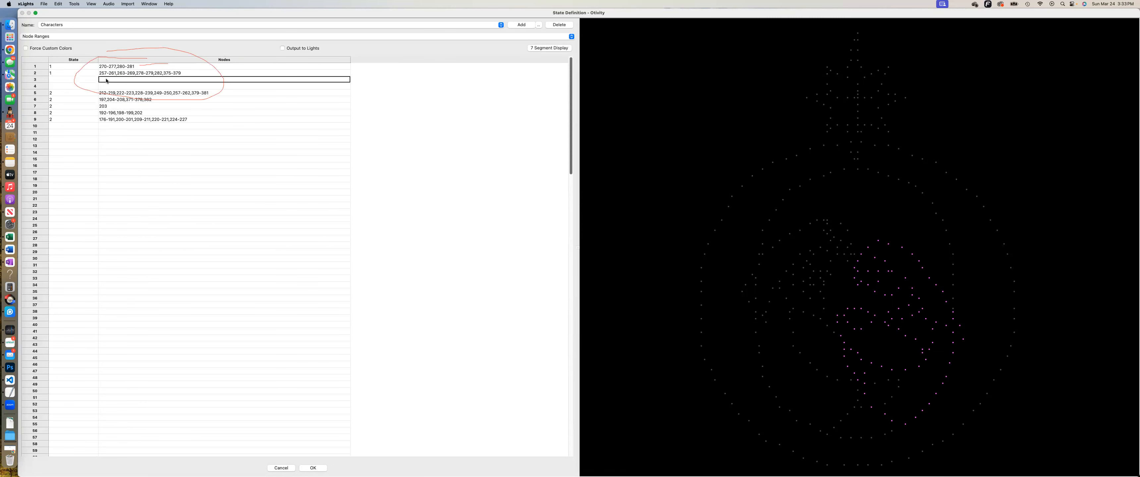
{"action": "left_click", "coordinate": [107, 80]}
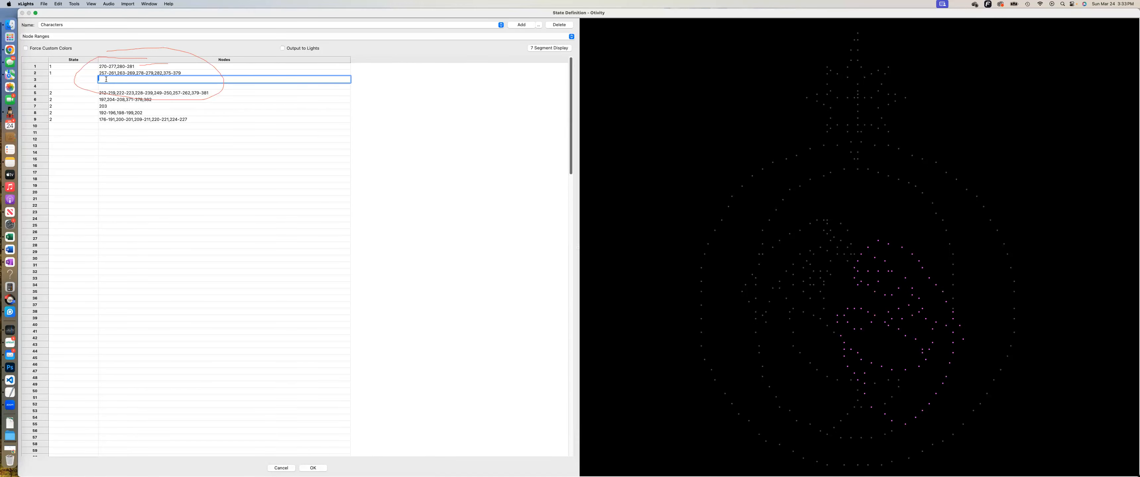
{"action": "right_click", "coordinate": [106, 80]}
{"action": "left_click", "coordinate": [117, 97]}
Copy the Swaddling node ranges from row 2 into the nodes of row 4
{"action": "left_click", "coordinate": [121, 74]}
{"action": "left_click", "coordinate": [122, 74]}
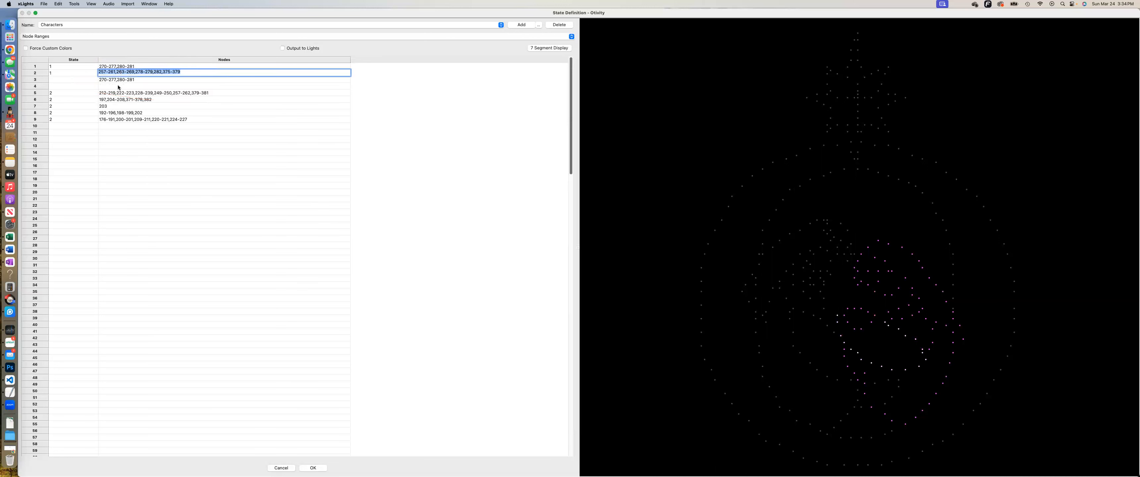
{"action": "left_click", "coordinate": [119, 87]}
{"action": "left_click", "coordinate": [118, 87]}
{"action": "key", "text": "super+v"}
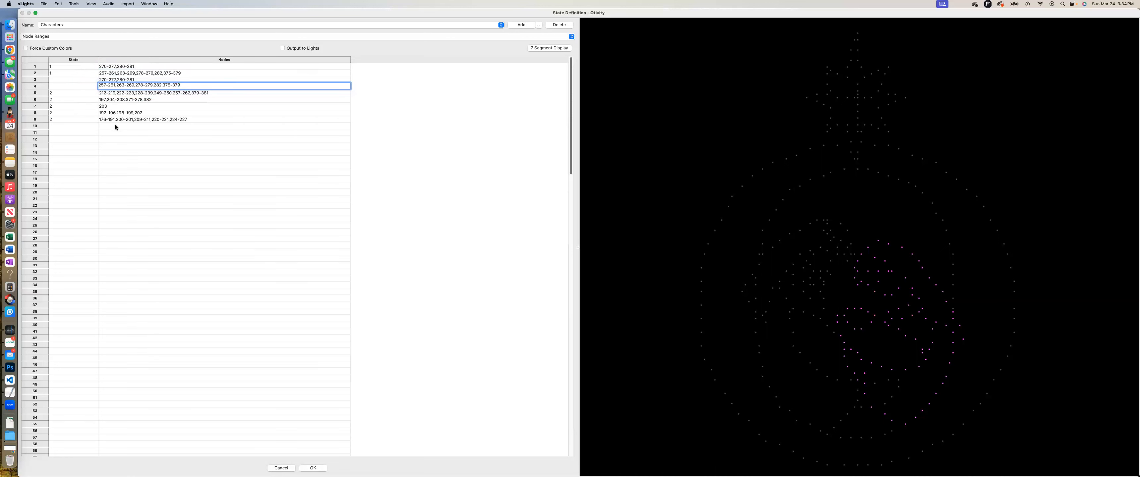
Set the state name to 2 for the copied Baby Face and Swaddling rows, rows 3 and 4
{"action": "left_click", "coordinate": [55, 80]}
{"action": "type", "text": "2"}
{"action": "left_click", "coordinate": [55, 87]}
{"action": "type", "text": "2"}
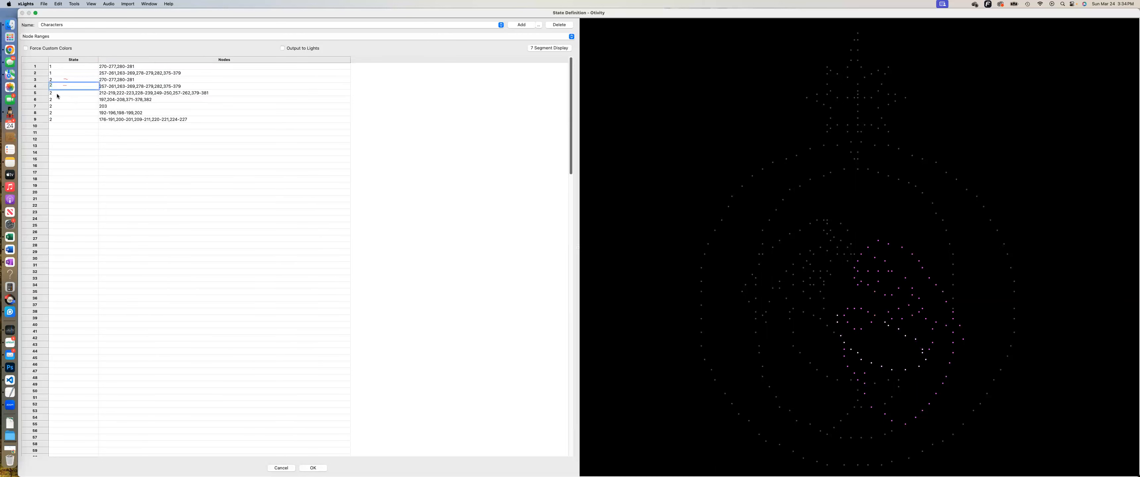
{"action": "left_click", "coordinate": [57, 126]}
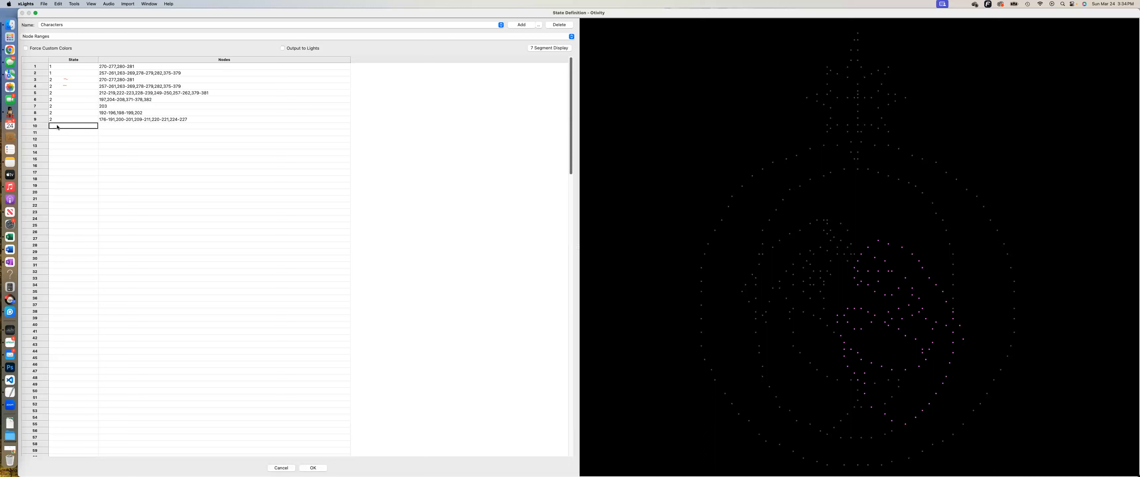
Copy the Baby Face node ranges 270-277,280-281 from row 1 into the nodes of row 10
{"action": "left_click", "coordinate": [110, 69]}
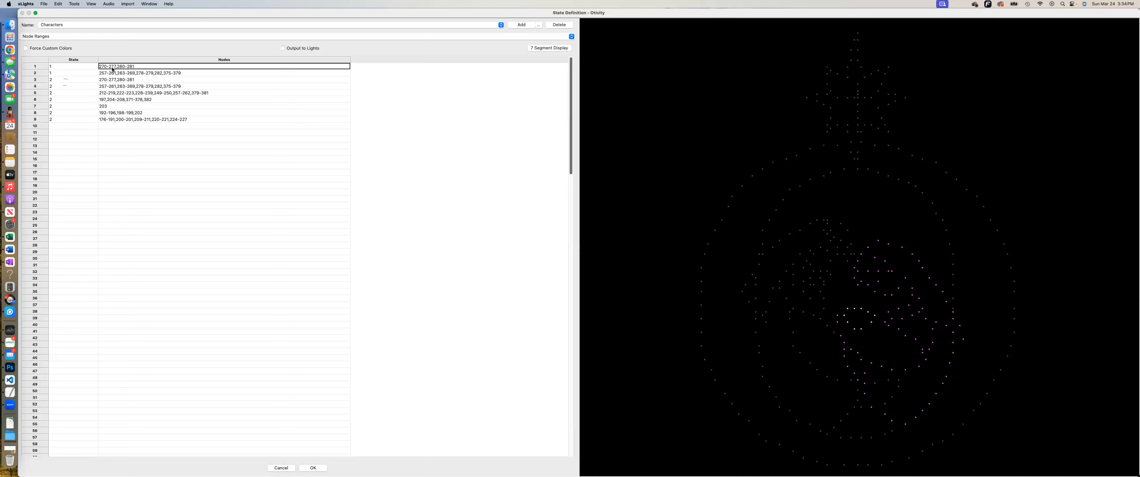
{"action": "left_click", "coordinate": [114, 68]}
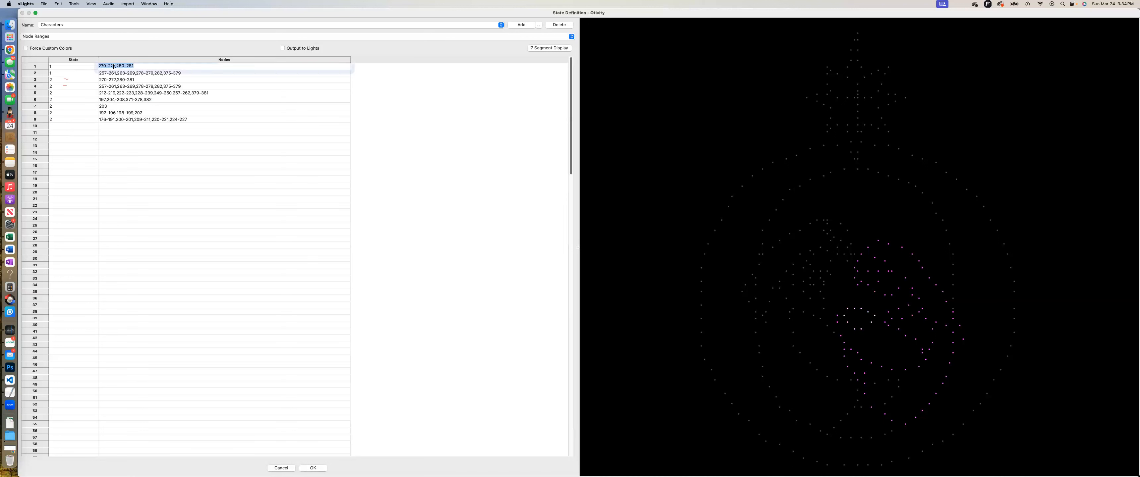
{"action": "left_click", "coordinate": [103, 127]}
{"action": "key", "text": "super+v"}
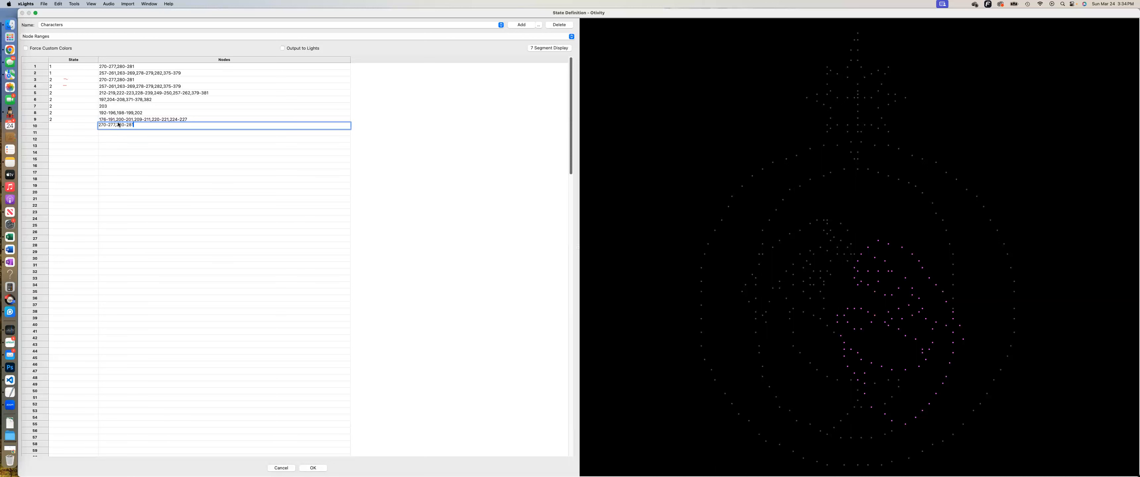
Copy the Swaddling node ranges from row 2 into the nodes of row 11
{"action": "left_click", "coordinate": [117, 73]}
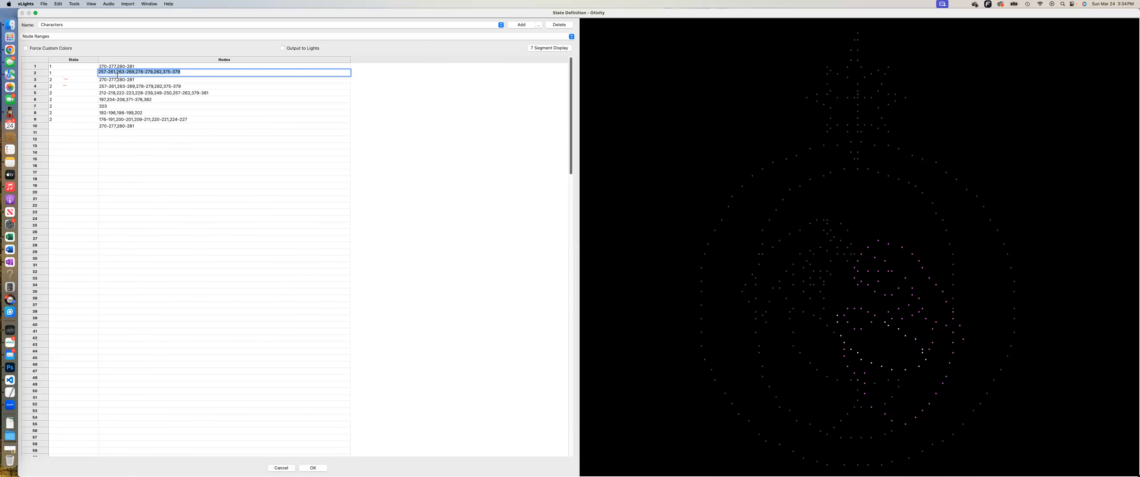
{"action": "left_click", "coordinate": [117, 133]}
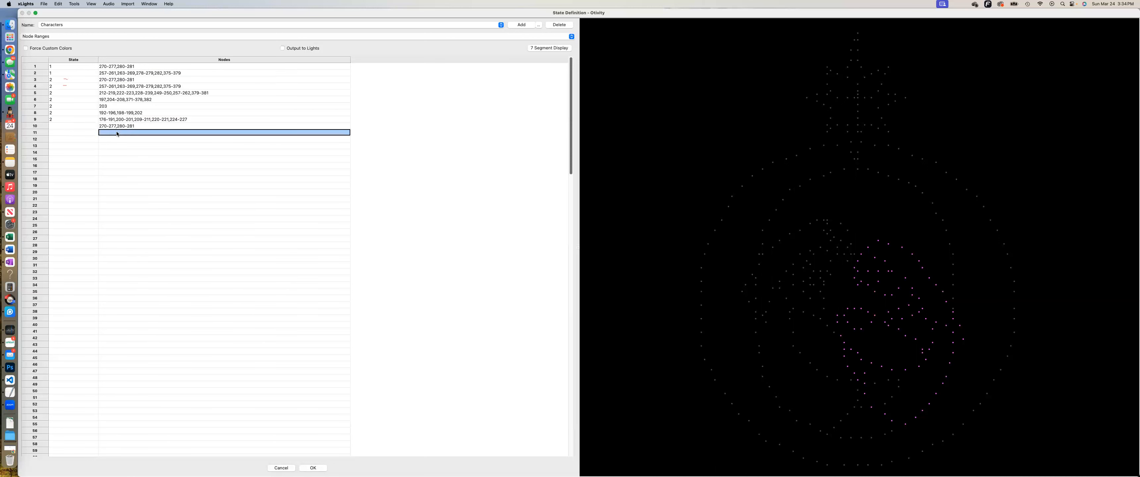
{"action": "left_click", "coordinate": [118, 132]}
{"action": "key", "text": "super+v"}
{"action": "left_click", "coordinate": [114, 80]}
{"action": "left_click", "coordinate": [113, 80]}
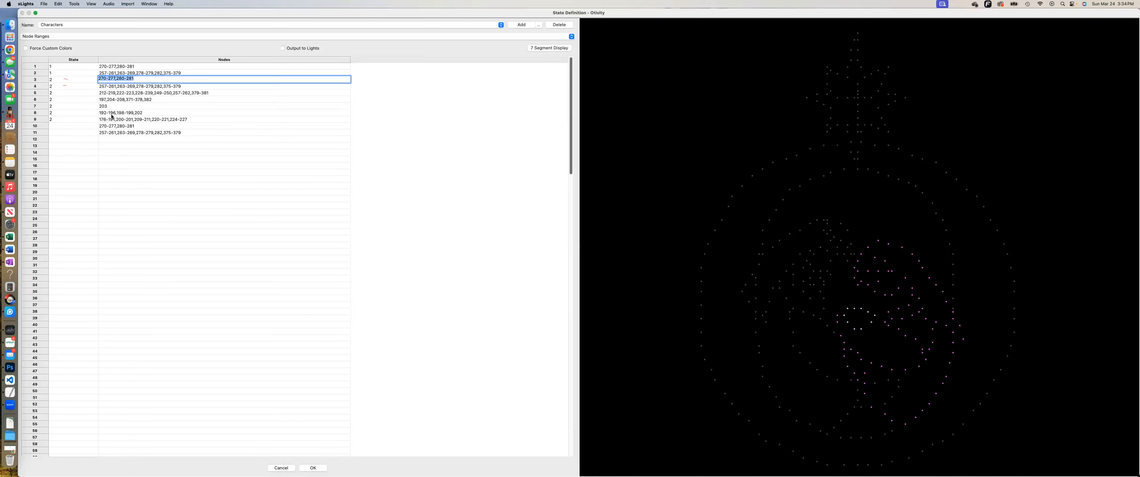
{"action": "double_click", "coordinate": [113, 139]}
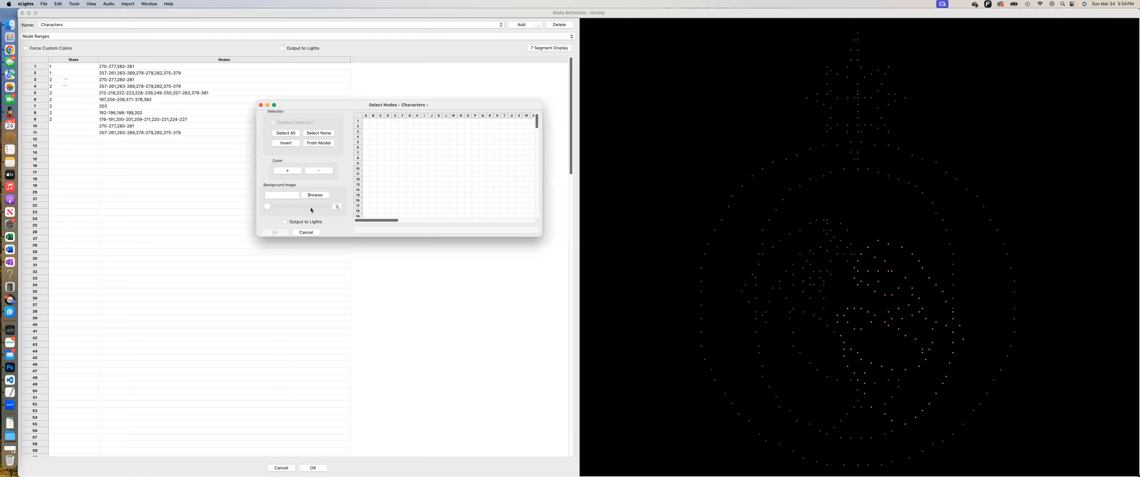
{"action": "left_click", "coordinate": [306, 233]}
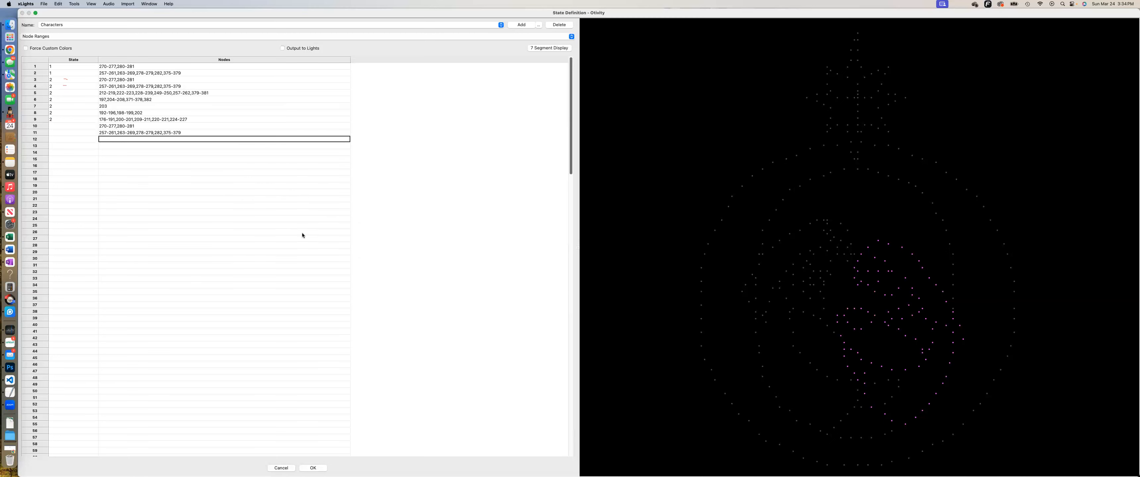
Copy the Baby Face and Swaddling node ranges from rows 3 and 4 into the nodes of rows 12 and 13
{"action": "left_click", "coordinate": [108, 140]}
{"action": "key", "text": "super+v"}
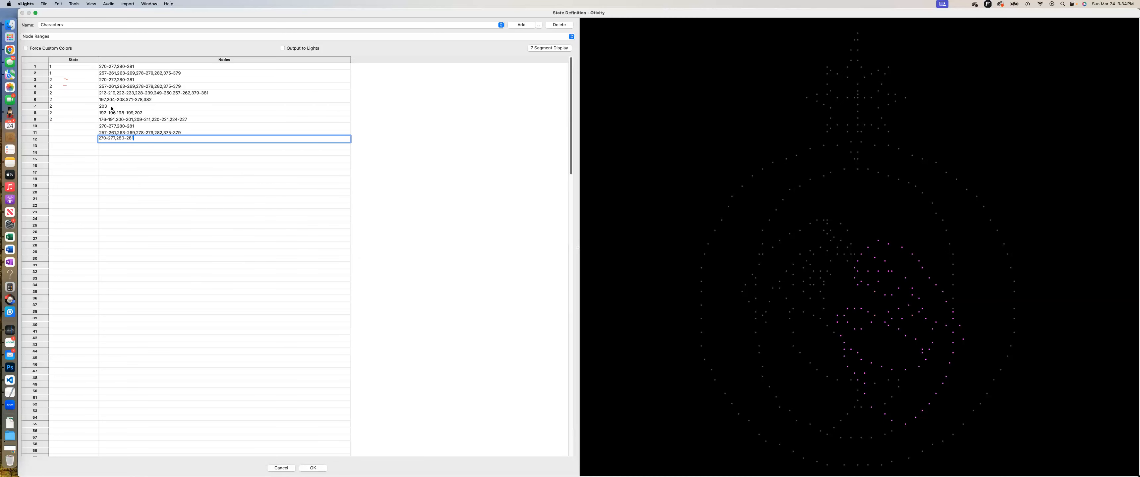
{"action": "left_click", "coordinate": [113, 87]}
{"action": "left_click", "coordinate": [113, 87]}
{"action": "key", "text": "super+c"}
{"action": "left_click", "coordinate": [115, 146]}
{"action": "left_click", "coordinate": [114, 146]}
{"action": "key", "text": "super+v"}
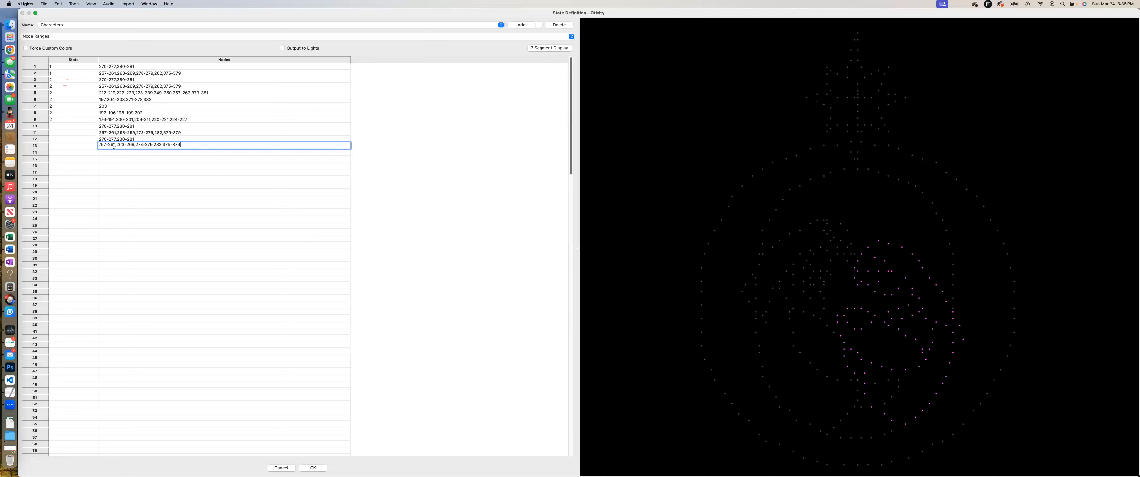
Copy the node ranges from row 5 into the nodes of row 14
{"action": "left_click", "coordinate": [110, 95]}
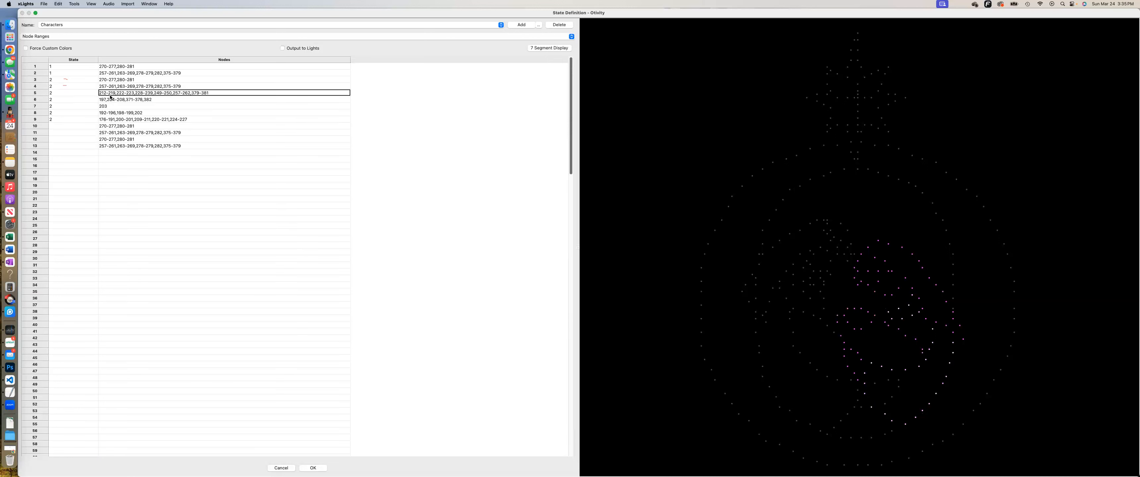
{"action": "left_click", "coordinate": [111, 95]}
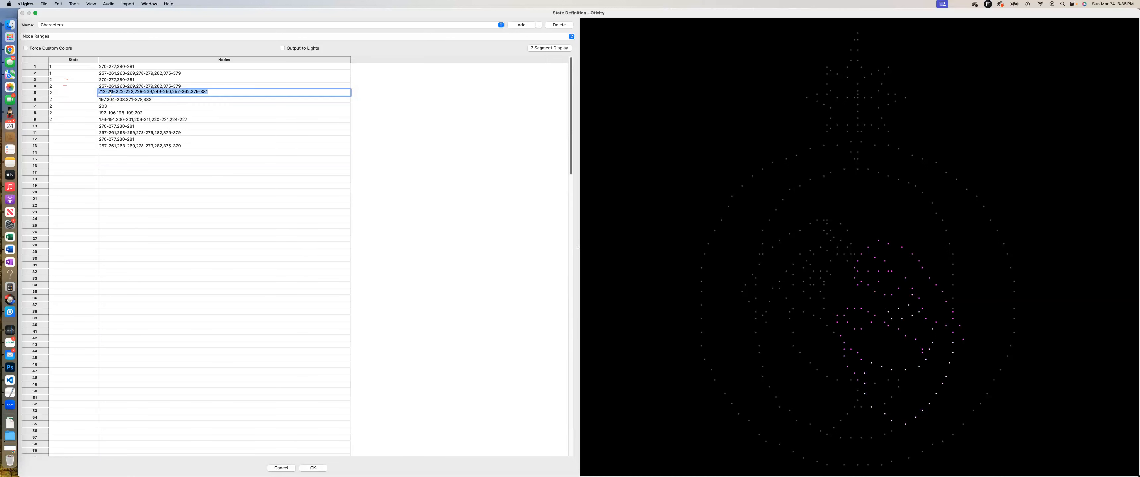
{"action": "left_click", "coordinate": [102, 152]}
{"action": "left_click", "coordinate": [102, 152]}
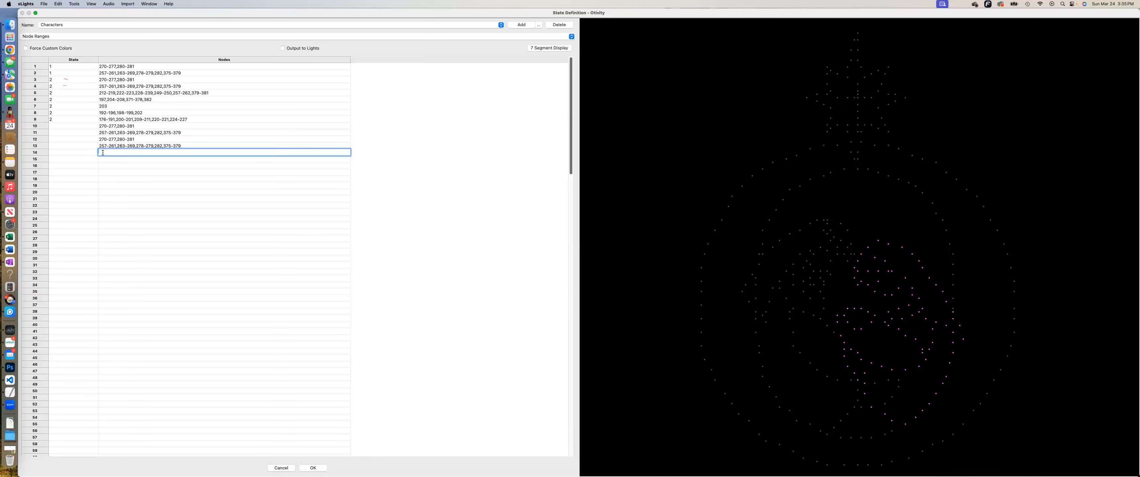
{"action": "key", "text": "super+v"}
Copy the node ranges from row 6 into the nodes of row 15
{"action": "left_click", "coordinate": [108, 101]}
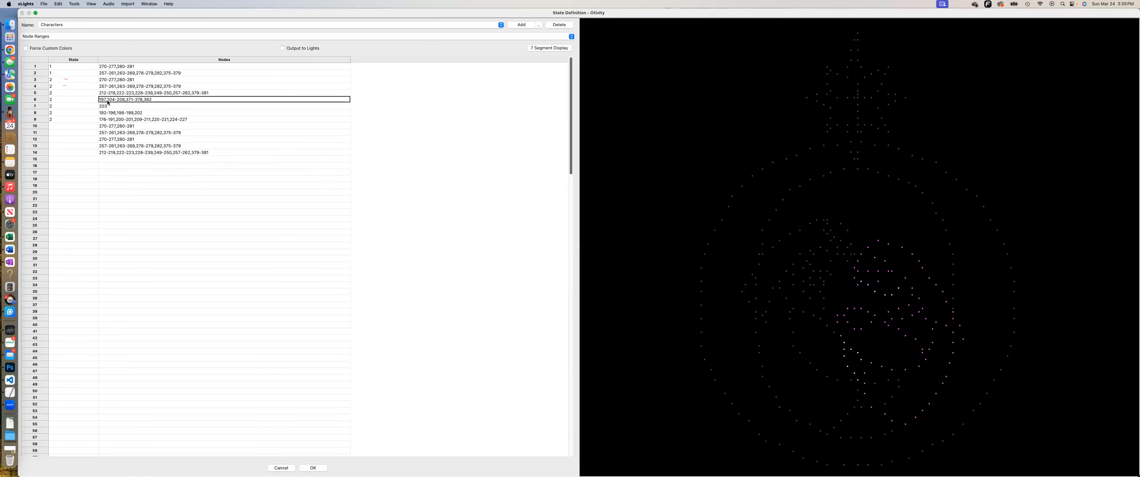
{"action": "left_click", "coordinate": [108, 101]}
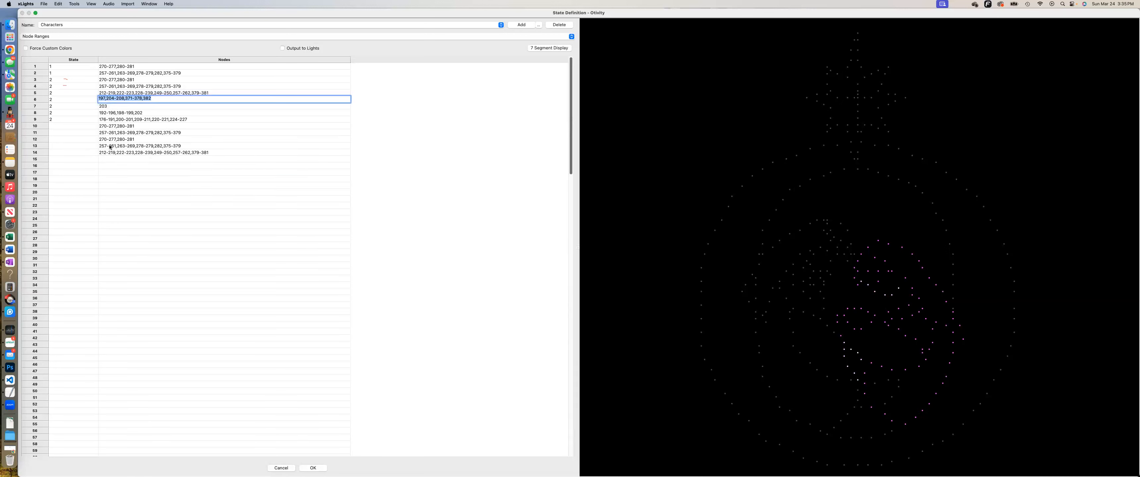
{"action": "left_click", "coordinate": [111, 160]}
{"action": "left_click", "coordinate": [112, 159]}
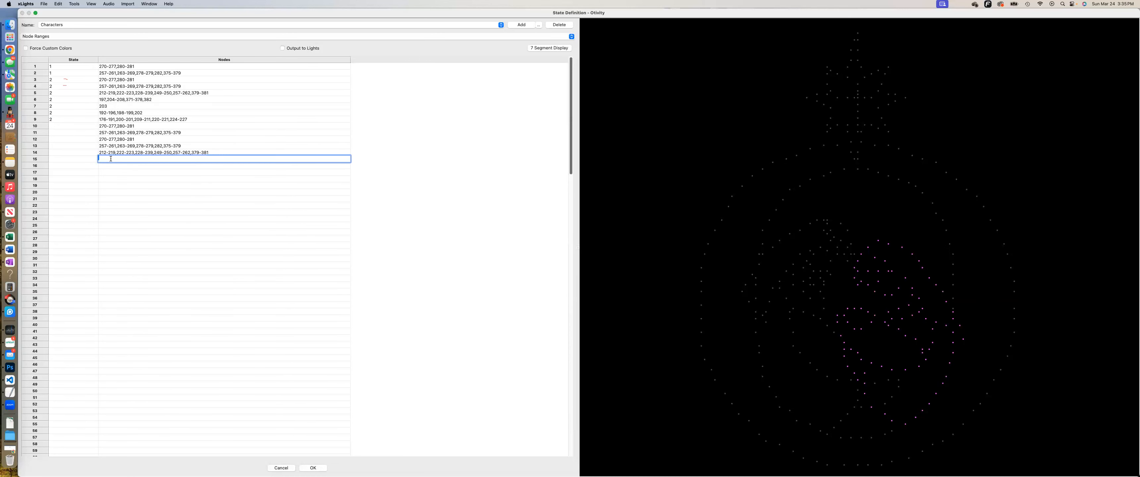
{"action": "key", "text": "super+v"}
Copy node 203 from row 7 into the nodes of row 16
{"action": "left_click", "coordinate": [104, 108]}
{"action": "left_click", "coordinate": [104, 108]}
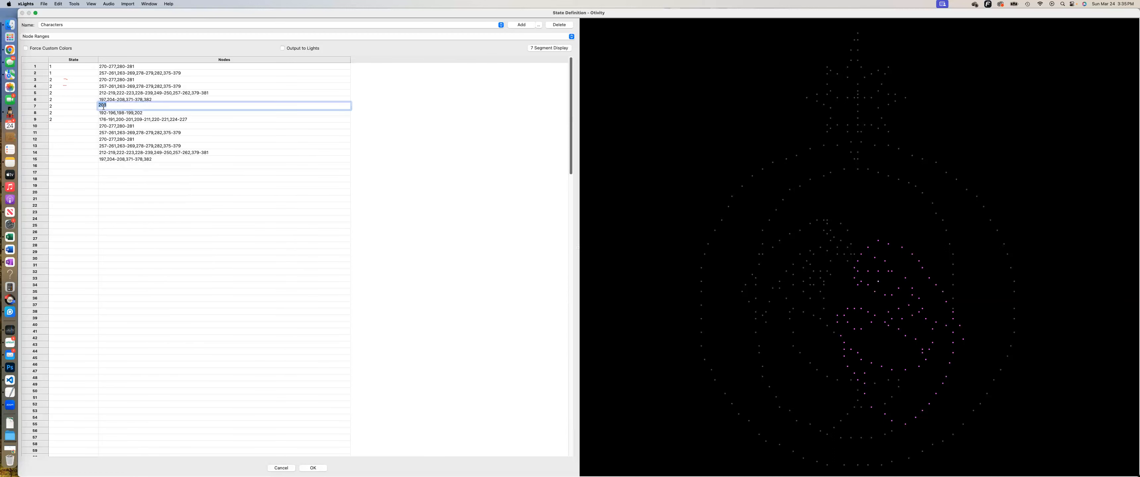
{"action": "left_click", "coordinate": [111, 167]}
{"action": "left_click", "coordinate": [110, 166]}
{"action": "key", "text": "super+v"}
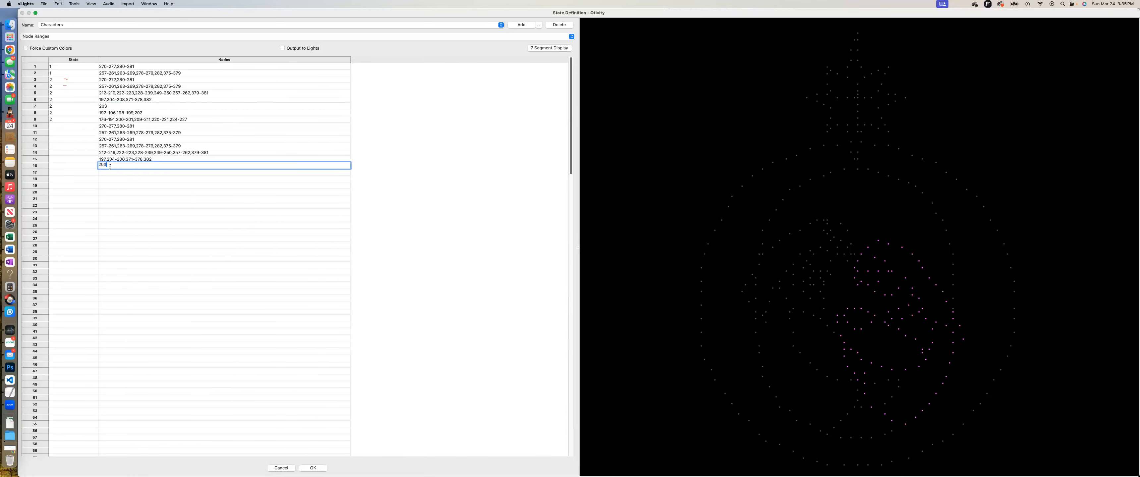
Copy the node ranges from row 8 into the nodes of row 17
{"action": "left_click", "coordinate": [106, 113]}
{"action": "left_click", "coordinate": [105, 113]}
{"action": "left_click", "coordinate": [109, 171]}
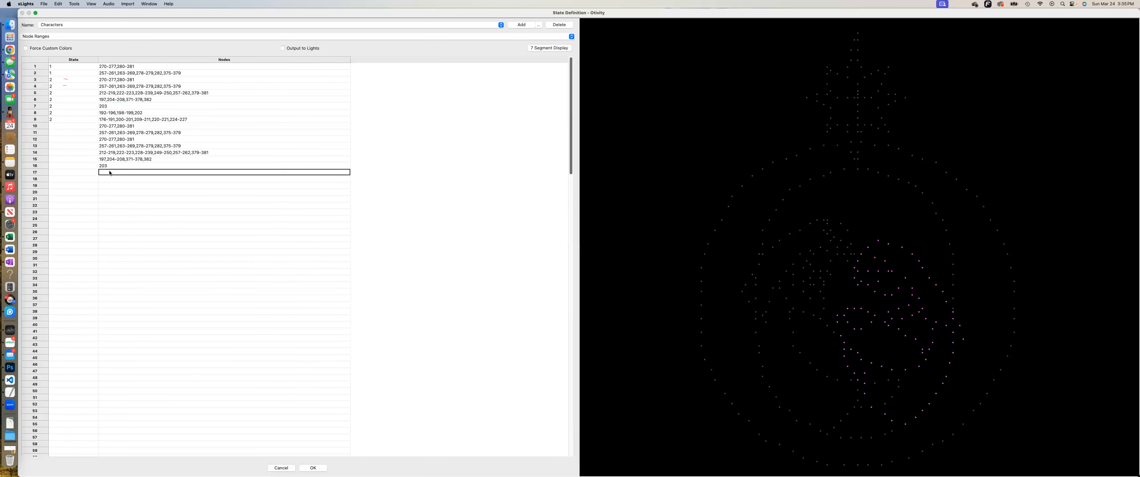
{"action": "left_click", "coordinate": [109, 172]}
{"action": "key", "text": "super+v"}
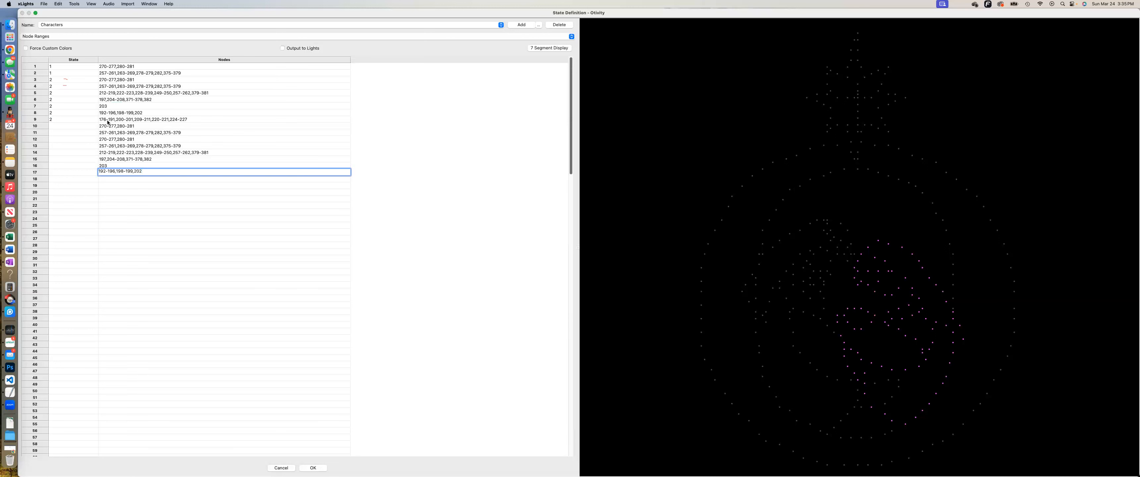
Copy the node ranges from row 9 into the nodes of row 18
{"action": "left_click", "coordinate": [107, 121]}
{"action": "left_click", "coordinate": [108, 123]}
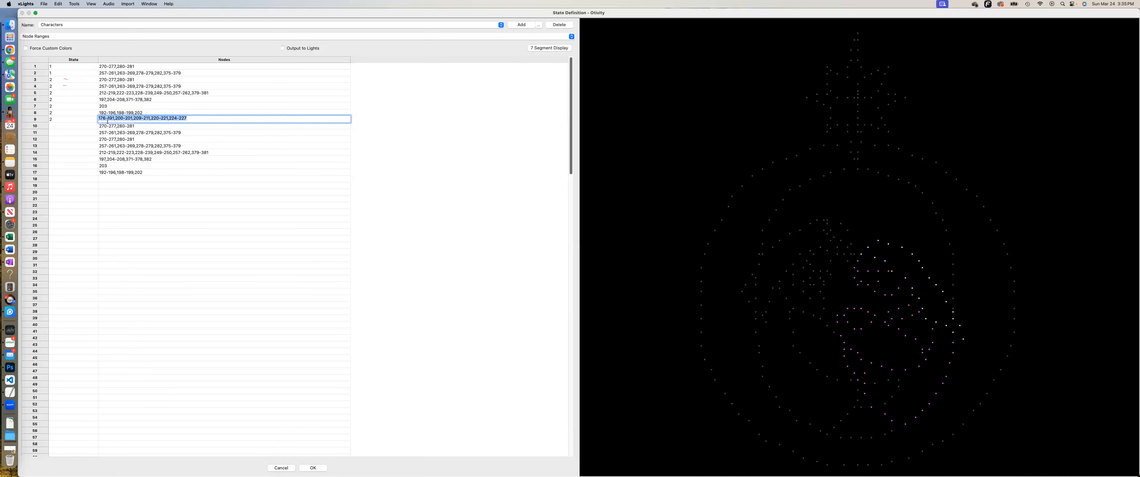
{"action": "left_click", "coordinate": [111, 181]}
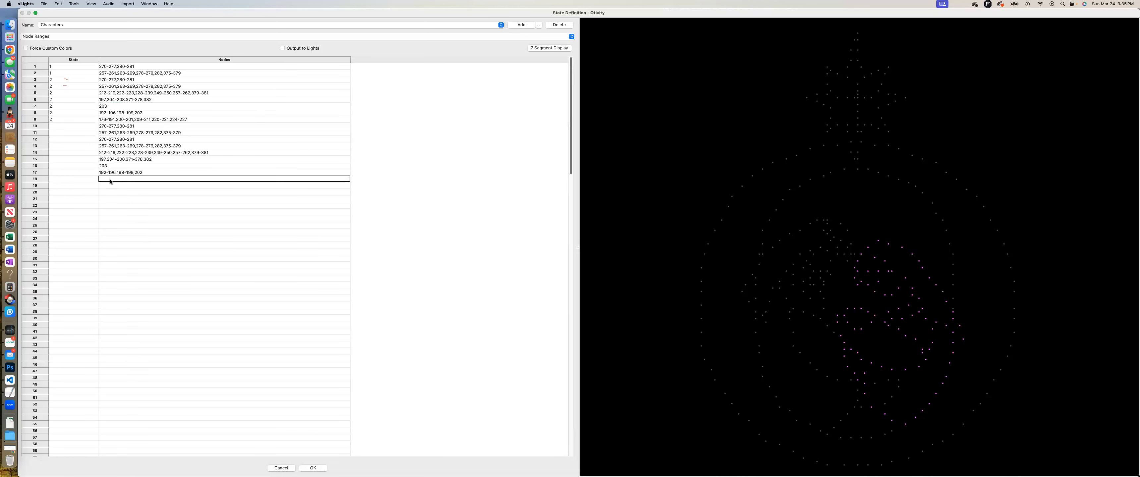
{"action": "left_click", "coordinate": [111, 181]}
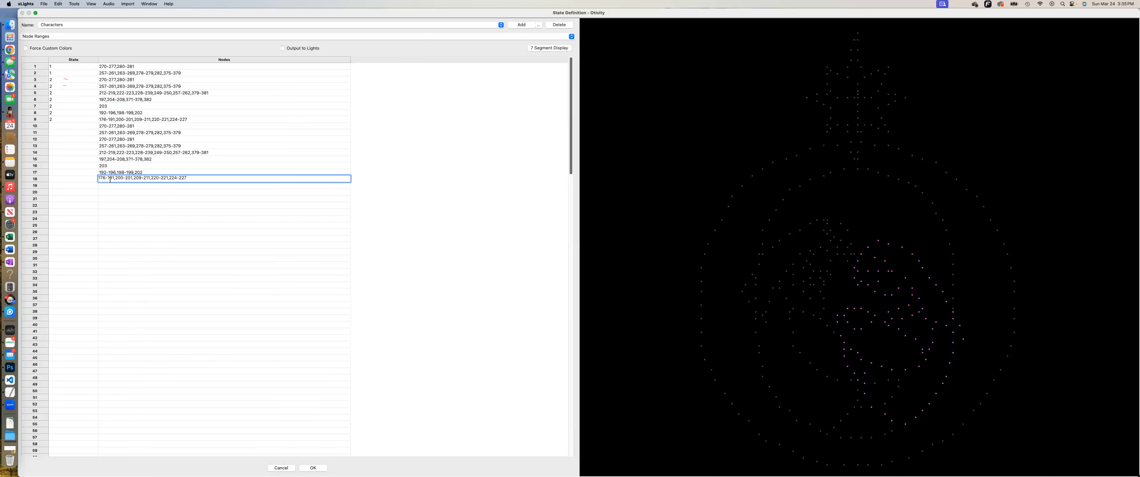
Set the state name to 3 for every copied row from row 10 through row 18
{"action": "left_click", "coordinate": [71, 126]}
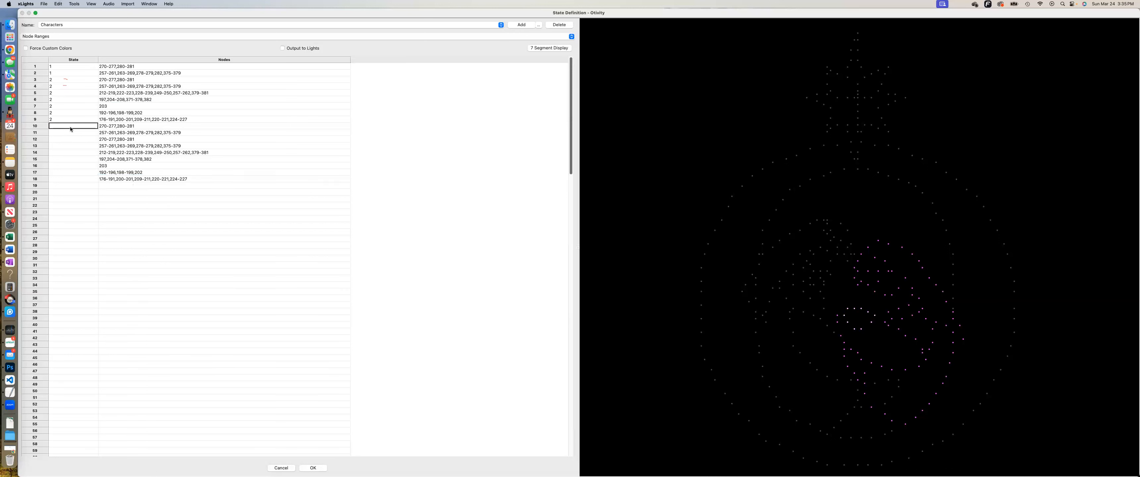
{"action": "type", "text": "3"}
{"action": "left_click", "coordinate": [63, 136]}
{"action": "type", "text": "3"}
{"action": "left_click", "coordinate": [60, 140]}
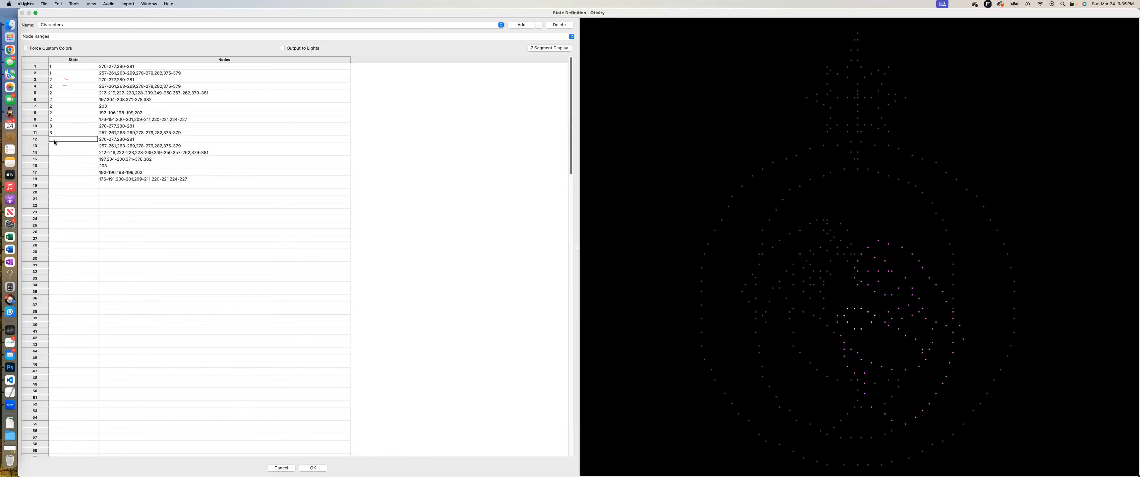
{"action": "left_click", "coordinate": [54, 141]}
{"action": "type", "text": "3"}
{"action": "left_click", "coordinate": [54, 148]}
{"action": "left_click", "coordinate": [54, 146]}
{"action": "type", "text": "3"}
{"action": "left_click", "coordinate": [54, 153]}
{"action": "left_click", "coordinate": [54, 154]}
{"action": "type", "text": "3"}
{"action": "left_click", "coordinate": [54, 158]}
{"action": "left_click", "coordinate": [54, 158]}
{"action": "type", "text": "3"}
{"action": "left_click", "coordinate": [54, 165]}
{"action": "left_click", "coordinate": [54, 165]}
{"action": "type", "text": "3"}
{"action": "left_click", "coordinate": [54, 171]}
{"action": "left_click", "coordinate": [54, 172]}
{"action": "type", "text": "3"}
{"action": "left_click", "coordinate": [54, 180]}
{"action": "left_click", "coordinate": [54, 180]}
{"action": "type", "text": "3"}
Import the JosephsRobe submodel into the nodes of row 19
{"action": "left_click", "coordinate": [54, 186]}
{"action": "left_click", "coordinate": [112, 186]}
{"action": "right_click", "coordinate": [112, 185]}
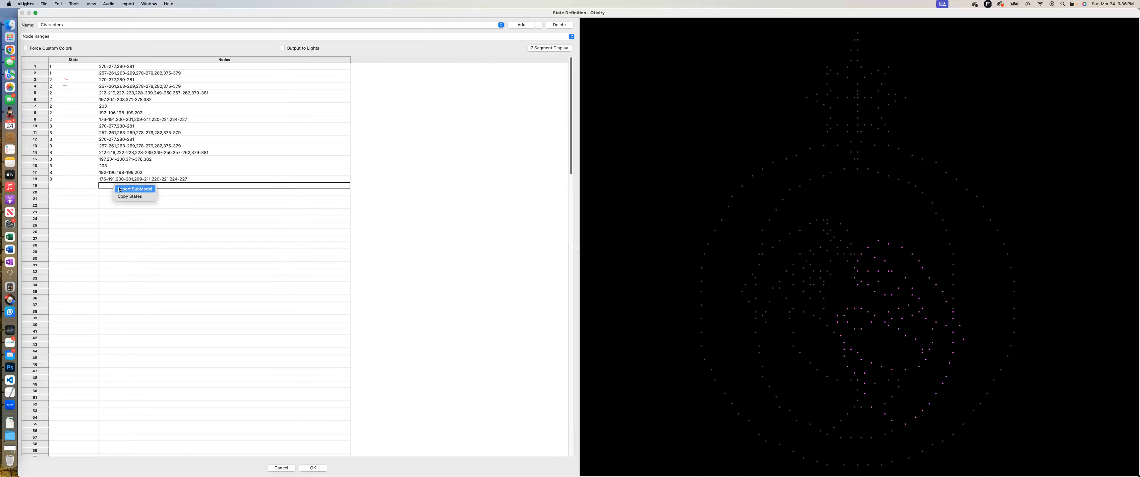
{"action": "left_click", "coordinate": [121, 190]}
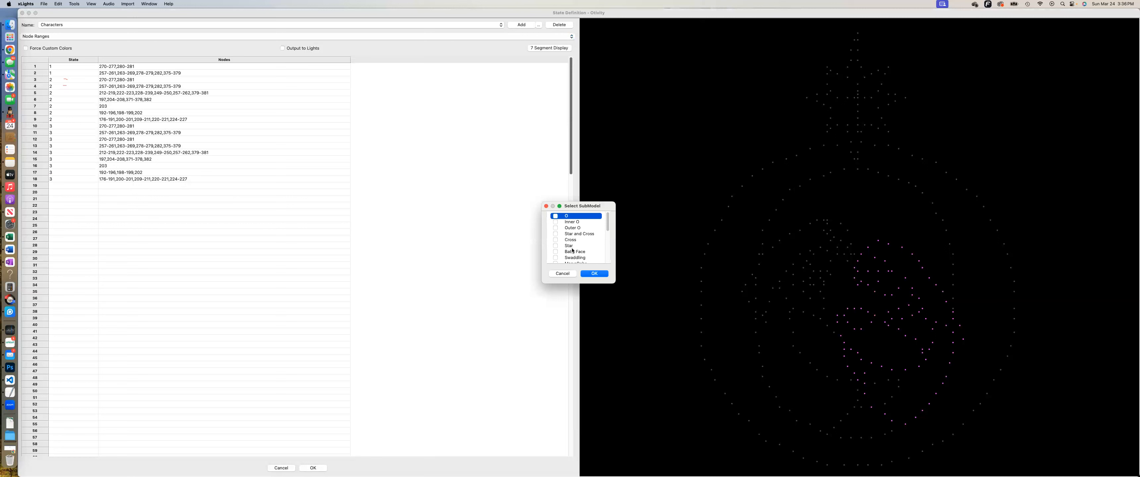
{"action": "left_click_drag", "start_coordinate": [578, 284], "coordinate": [579, 368]}
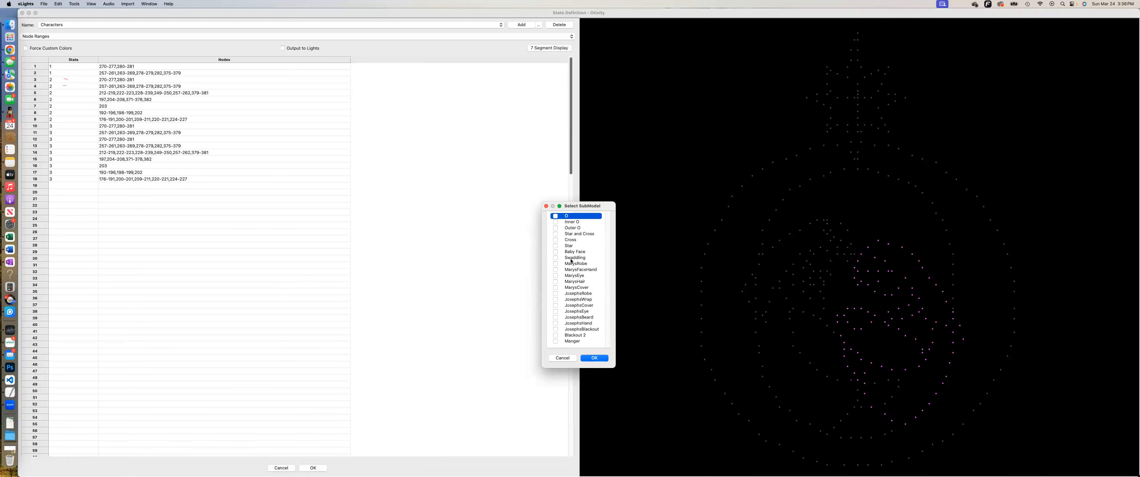
{"action": "left_click", "coordinate": [555, 294]}
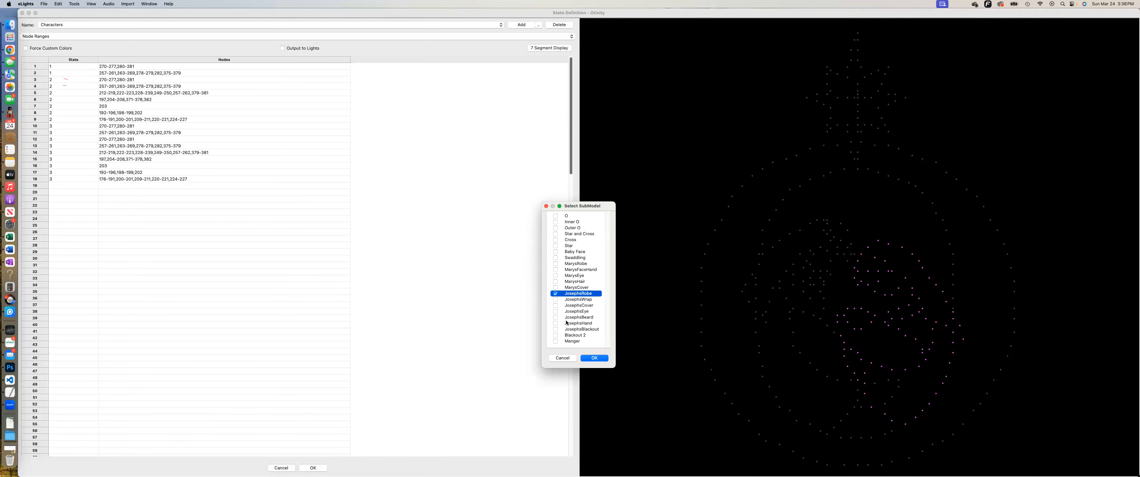
{"action": "left_click", "coordinate": [594, 361]}
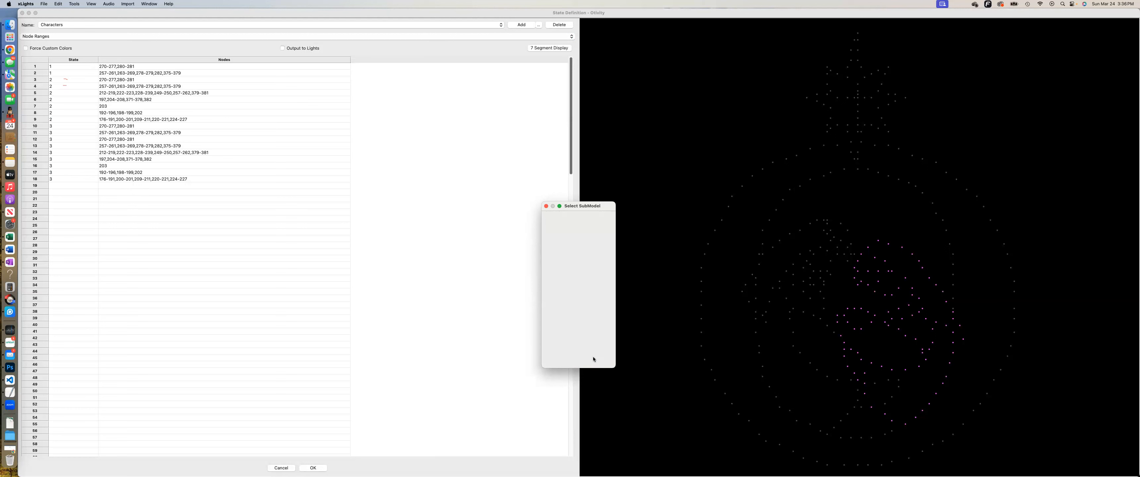
{"action": "double_click", "coordinate": [137, 193]}
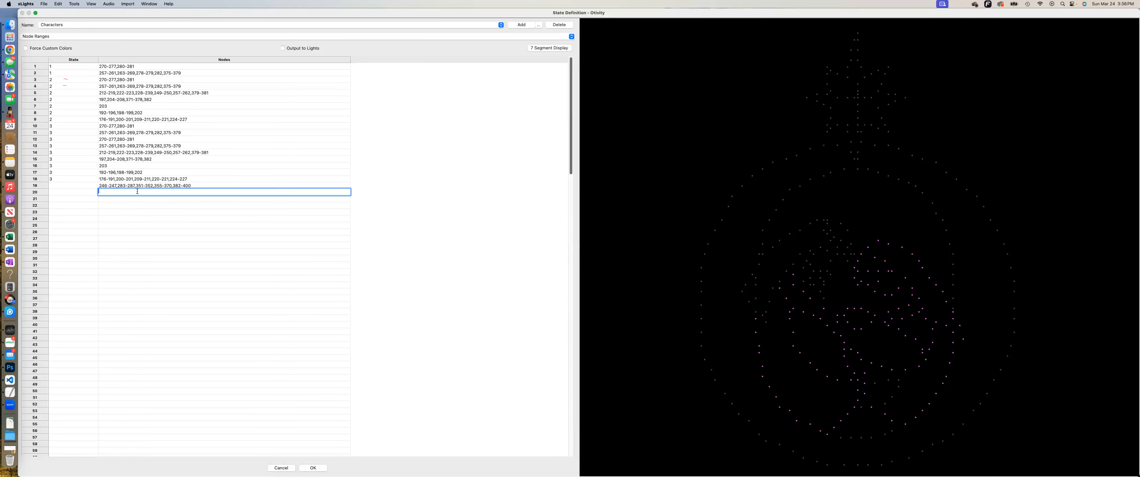
{"action": "right_click", "coordinate": [137, 191]}
{"action": "mouse_move", "coordinate": [156, 224]}
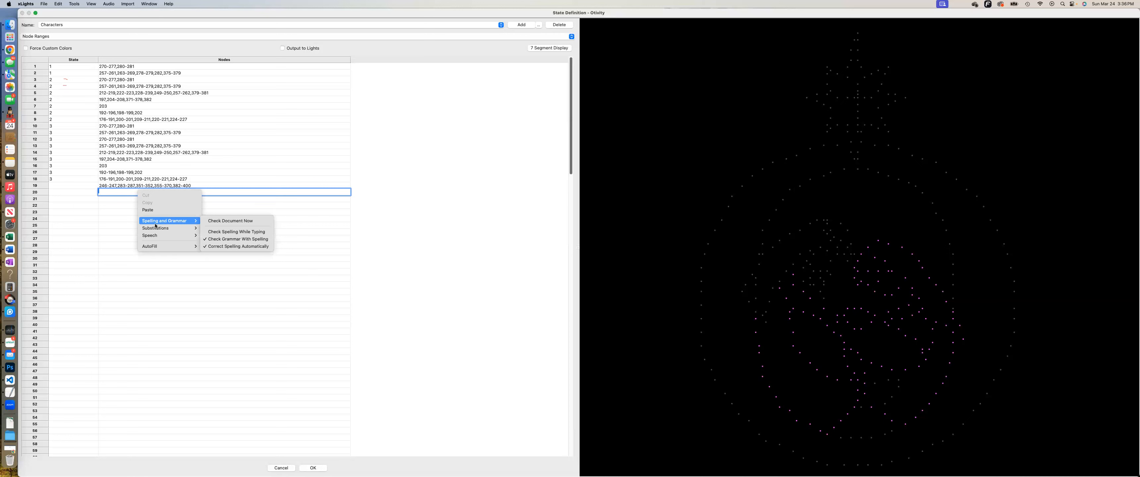
{"action": "left_click", "coordinate": [109, 198]}
{"action": "left_click", "coordinate": [107, 199]}
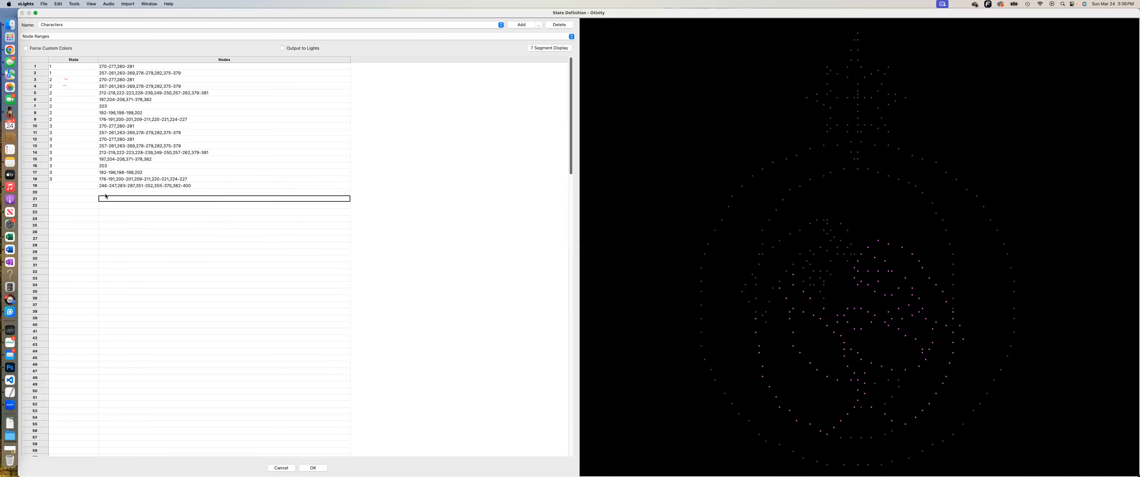
{"action": "right_click", "coordinate": [106, 194]}
{"action": "left_click", "coordinate": [104, 192]}
Import the JosephsWrap submodel into the nodes of row 20
{"action": "left_click", "coordinate": [109, 192]}
{"action": "right_click", "coordinate": [111, 192]}
{"action": "left_click", "coordinate": [119, 195]}
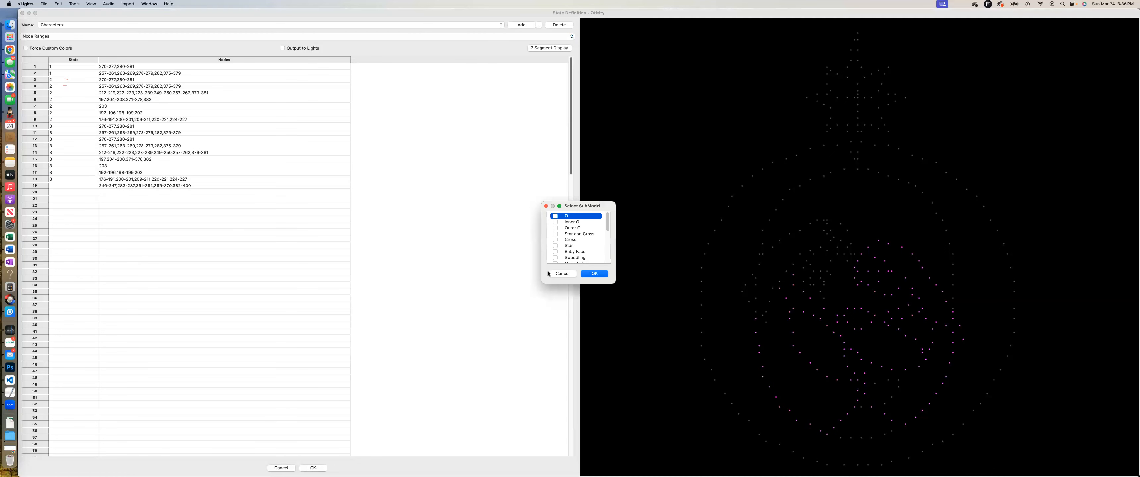
{"action": "scroll", "coordinate": [579, 245], "scroll_direction": "down", "scroll_amount": 5}
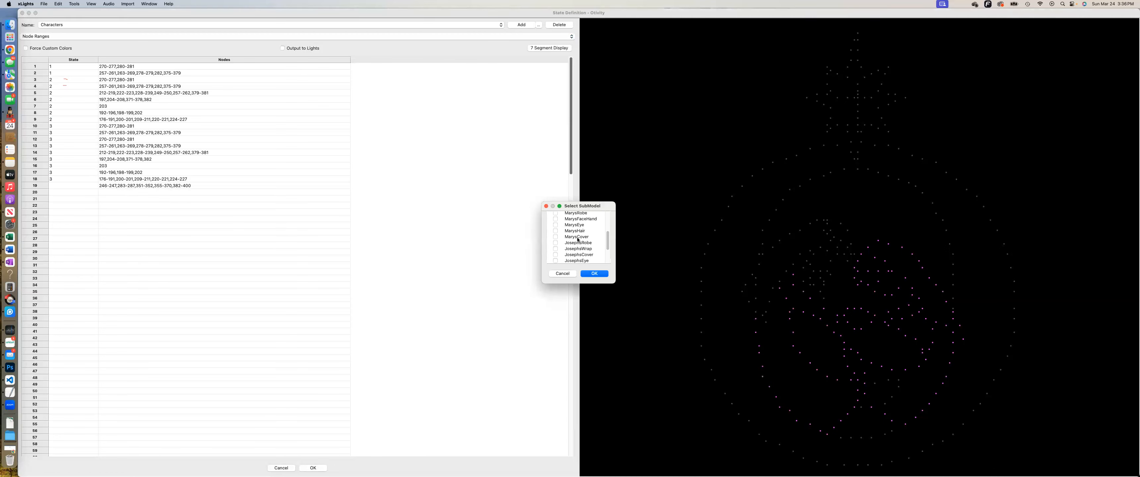
{"action": "left_click", "coordinate": [555, 250]}
{"action": "left_click", "coordinate": [595, 274]}
{"action": "left_click", "coordinate": [106, 200]}
{"action": "left_click", "coordinate": [108, 199]}
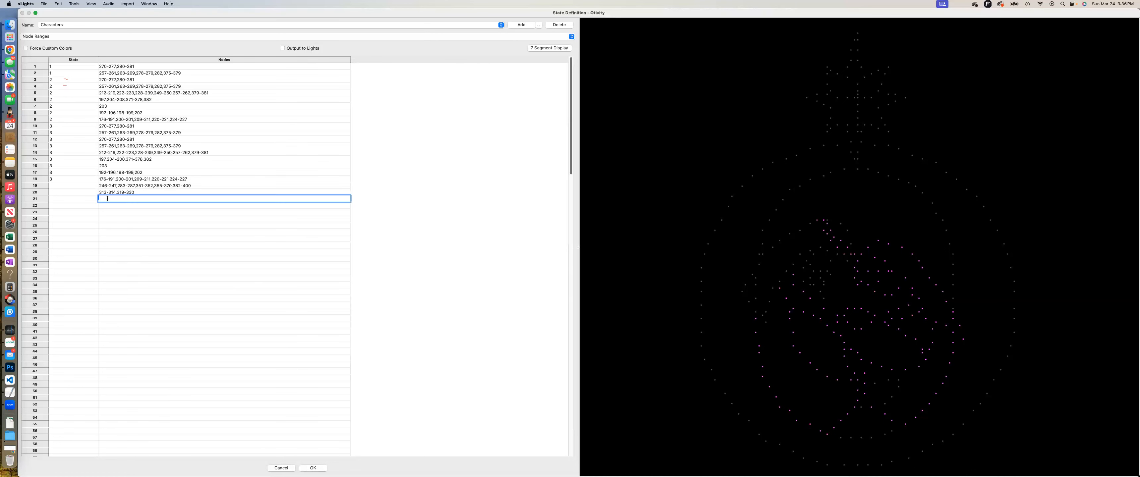
{"action": "right_click", "coordinate": [111, 199]}
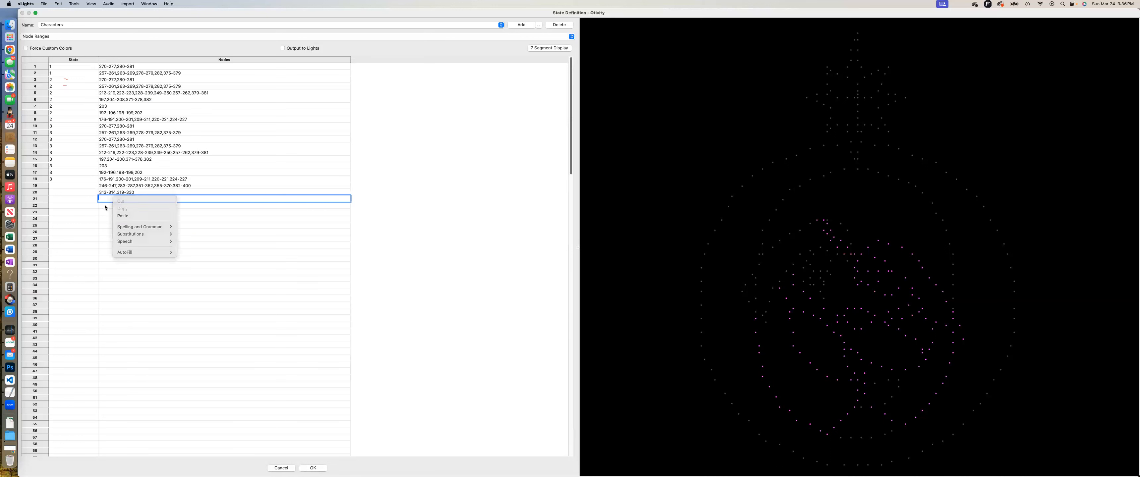
{"action": "left_click", "coordinate": [104, 207]}
{"action": "left_click", "coordinate": [105, 206]}
{"action": "right_click", "coordinate": [105, 200]}
{"action": "left_click", "coordinate": [104, 200]}
Import the JosephsCover submodel into the nodes of row 21
{"action": "left_click", "coordinate": [106, 199]}
{"action": "right_click", "coordinate": [110, 199]}
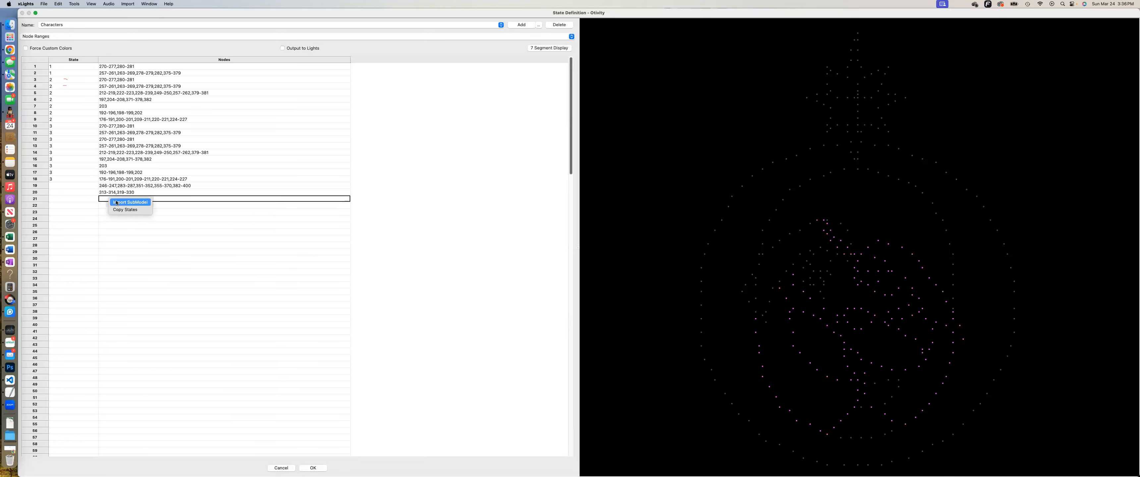
{"action": "left_click", "coordinate": [116, 203]}
{"action": "scroll", "coordinate": [575, 258], "scroll_direction": "down", "scroll_amount": 10}
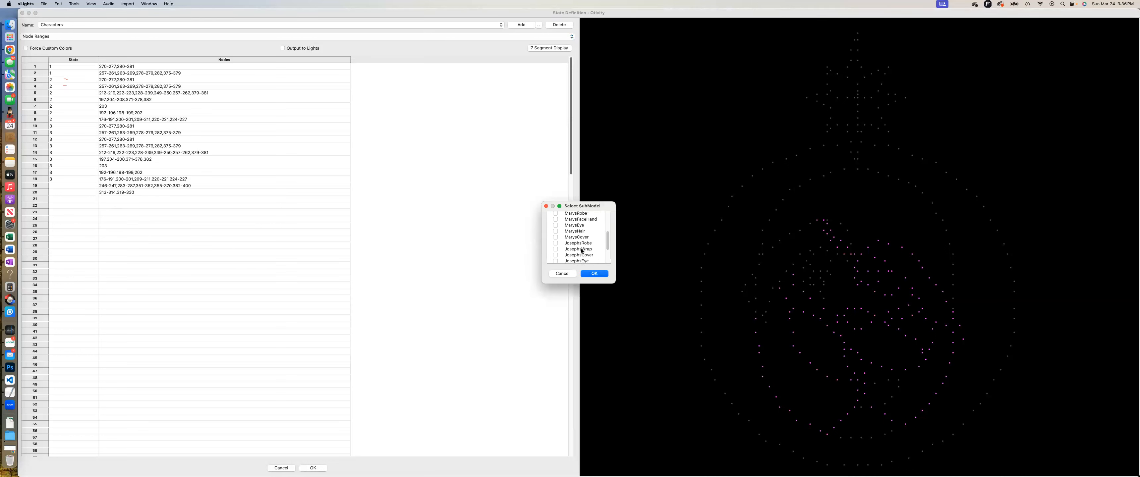
{"action": "left_click", "coordinate": [556, 254]}
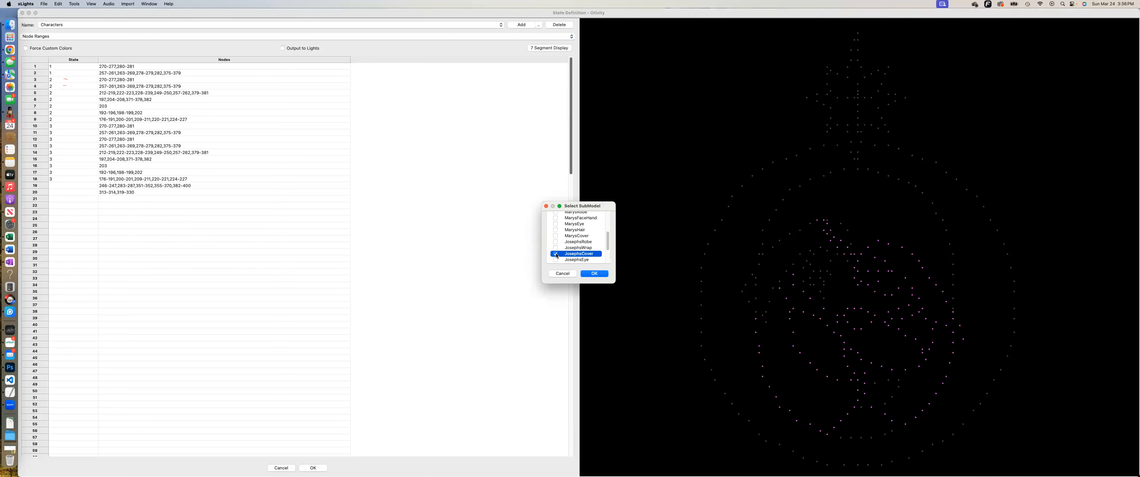
{"action": "left_click", "coordinate": [589, 275]}
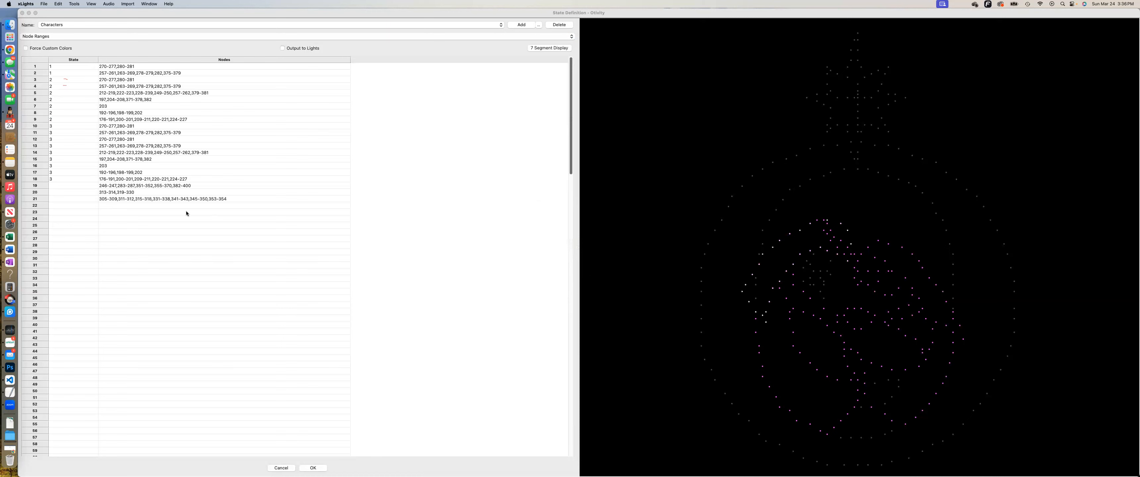
Import the JosephsEye submodel into the nodes of row 22
{"action": "left_click", "coordinate": [133, 205]}
{"action": "right_click", "coordinate": [133, 206]}
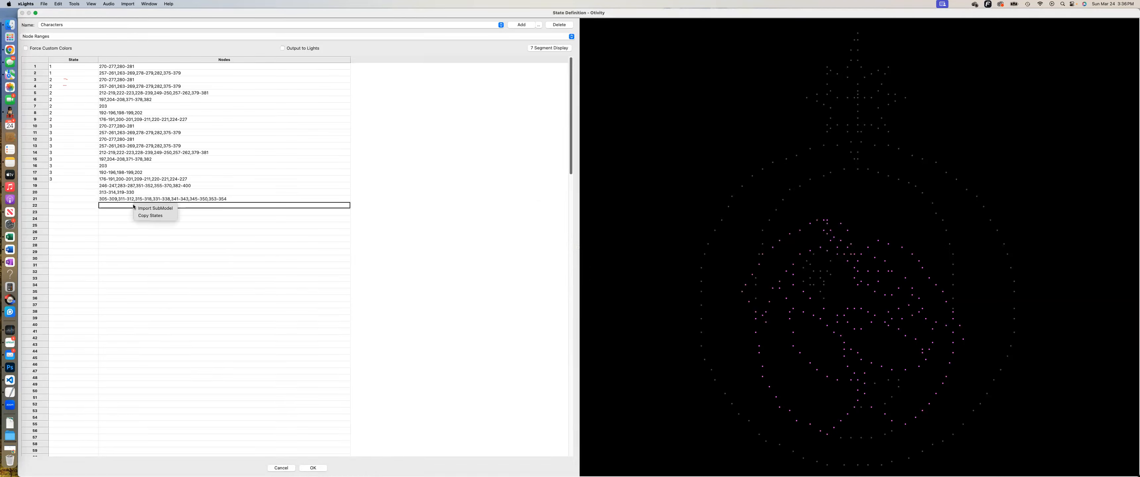
{"action": "left_click", "coordinate": [155, 209]}
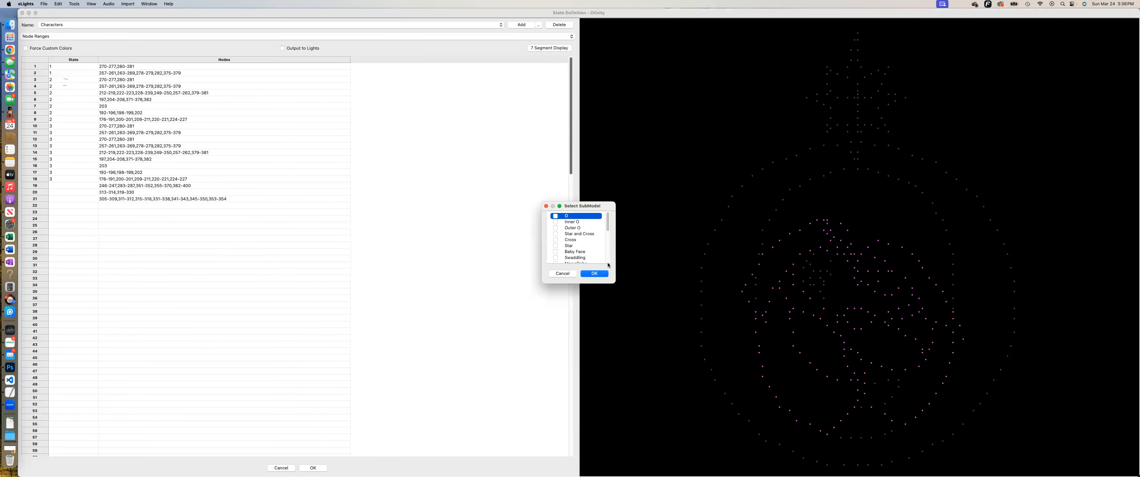
{"action": "scroll", "coordinate": [586, 253], "scroll_direction": "down", "scroll_amount": 1}
{"action": "scroll", "coordinate": [586, 251], "scroll_direction": "down", "scroll_amount": 3}
{"action": "scroll", "coordinate": [586, 252], "scroll_direction": "down", "scroll_amount": 2}
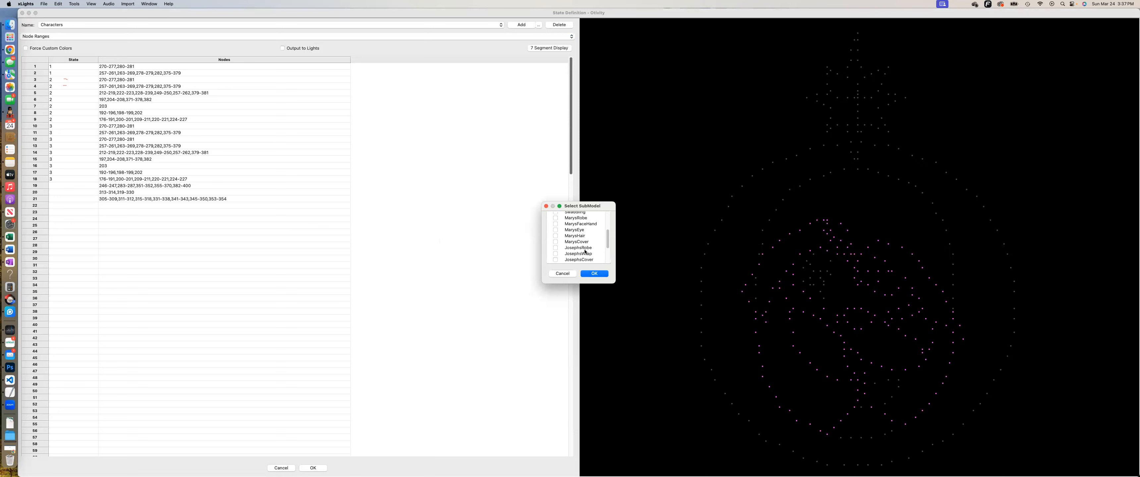
{"action": "scroll", "coordinate": [585, 252], "scroll_direction": "down", "scroll_amount": 1}
{"action": "scroll", "coordinate": [578, 256], "scroll_direction": "down", "scroll_amount": 1}
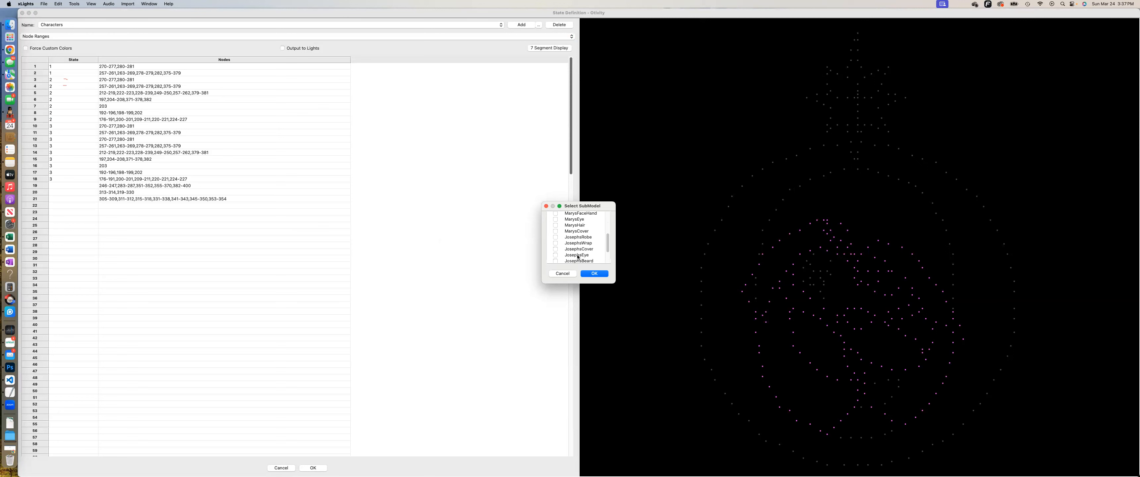
{"action": "left_click", "coordinate": [556, 255]}
{"action": "left_click", "coordinate": [594, 273]}
Import the JosephsBeard submodel into the nodes of row 23
{"action": "right_click", "coordinate": [107, 214]}
{"action": "left_click", "coordinate": [113, 216]}
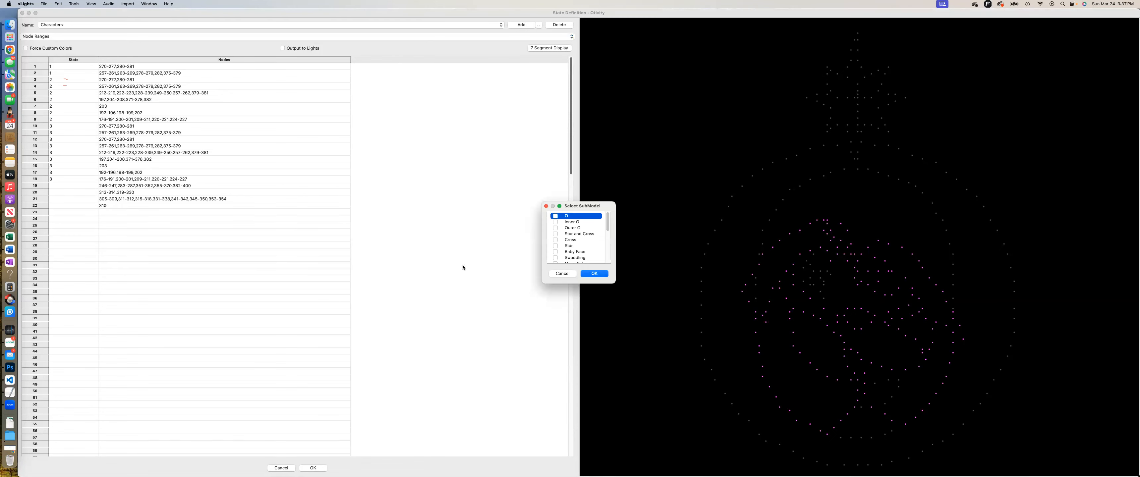
{"action": "left_click_drag", "start_coordinate": [588, 283], "coordinate": [585, 329]}
{"action": "scroll", "coordinate": [583, 302], "scroll_direction": "down", "scroll_amount": 3}
{"action": "left_click", "coordinate": [567, 281]}
{"action": "left_click", "coordinate": [556, 281]}
{"action": "left_click", "coordinate": [597, 321]}
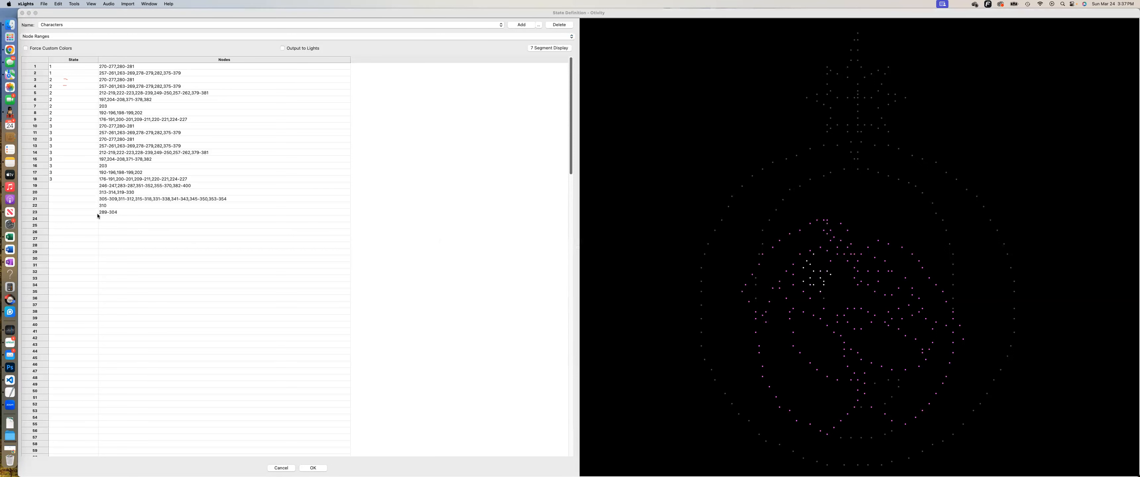
Import the JosephsHand submodel into the nodes of row 24
{"action": "left_click", "coordinate": [109, 215]}
{"action": "left_click", "coordinate": [109, 219]}
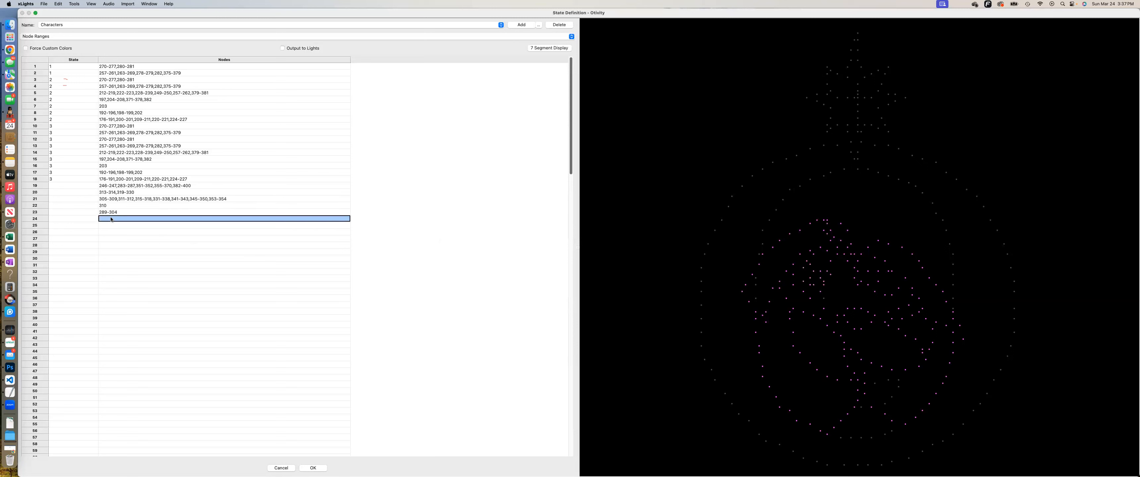
{"action": "right_click", "coordinate": [111, 219]}
{"action": "left_click", "coordinate": [130, 221]}
{"action": "left_click_drag", "start_coordinate": [606, 228], "coordinate": [608, 252]}
{"action": "left_click", "coordinate": [555, 257]}
{"action": "left_click", "coordinate": [594, 273]}
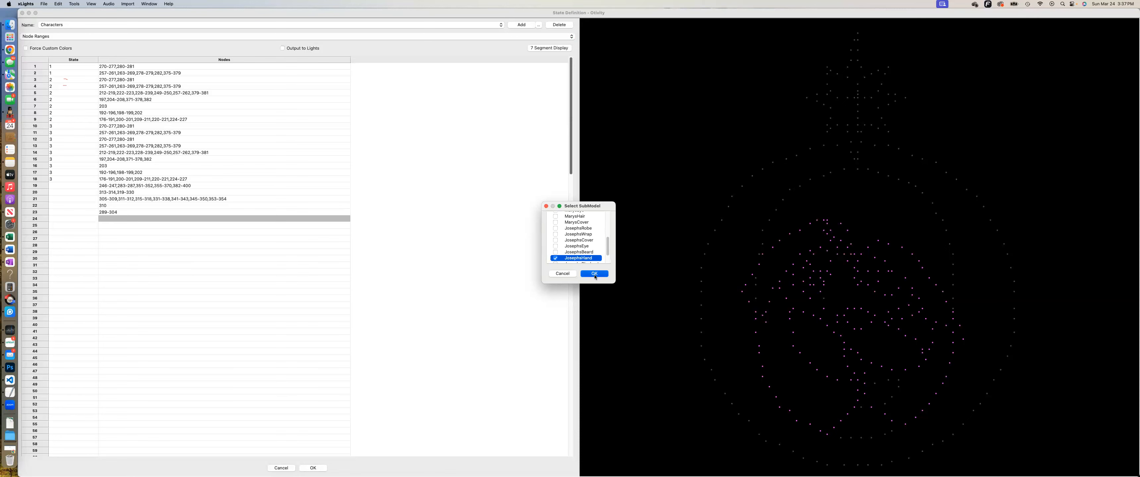
{"action": "left_click", "coordinate": [118, 225]}
{"action": "left_click", "coordinate": [119, 226]}
{"action": "right_click", "coordinate": [119, 225]}
{"action": "left_click", "coordinate": [132, 228]}
{"action": "scroll", "coordinate": [611, 257], "scroll_direction": "down", "scroll_amount": 5}
{"action": "left_click_drag", "start_coordinate": [609, 256], "coordinate": [610, 259]}
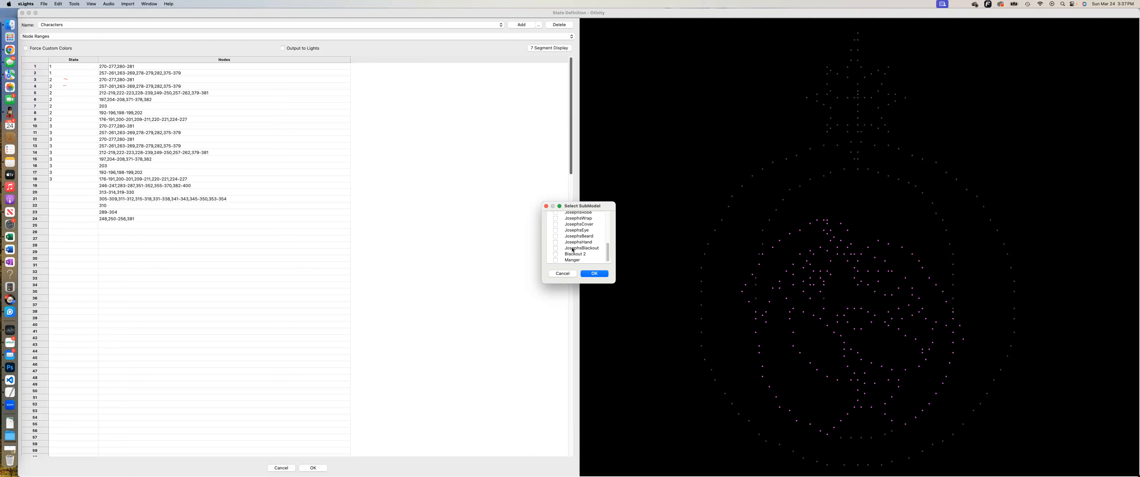
{"action": "left_click", "coordinate": [562, 274]}
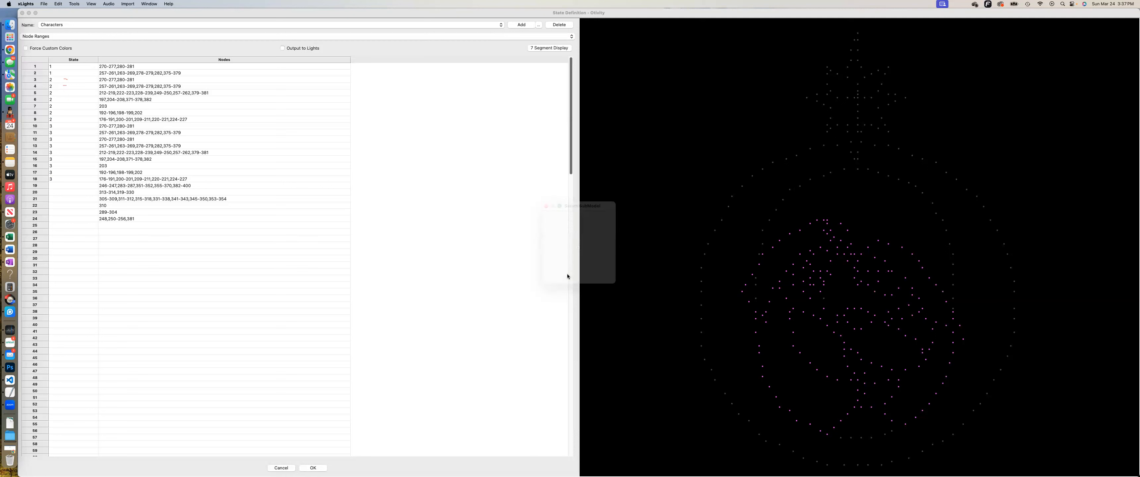
{"action": "left_click", "coordinate": [56, 186]}
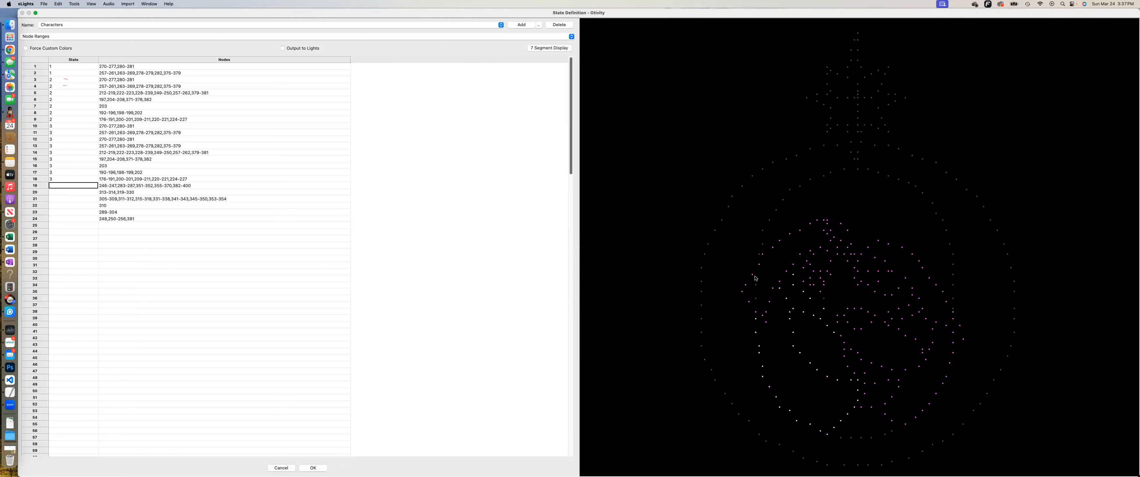
Import the JosephsBlackout submodel into the nodes of row 25 and remove node 249 from that row
{"action": "left_click", "coordinate": [132, 225]}
{"action": "right_click", "coordinate": [112, 224]}
{"action": "left_click", "coordinate": [122, 227]}
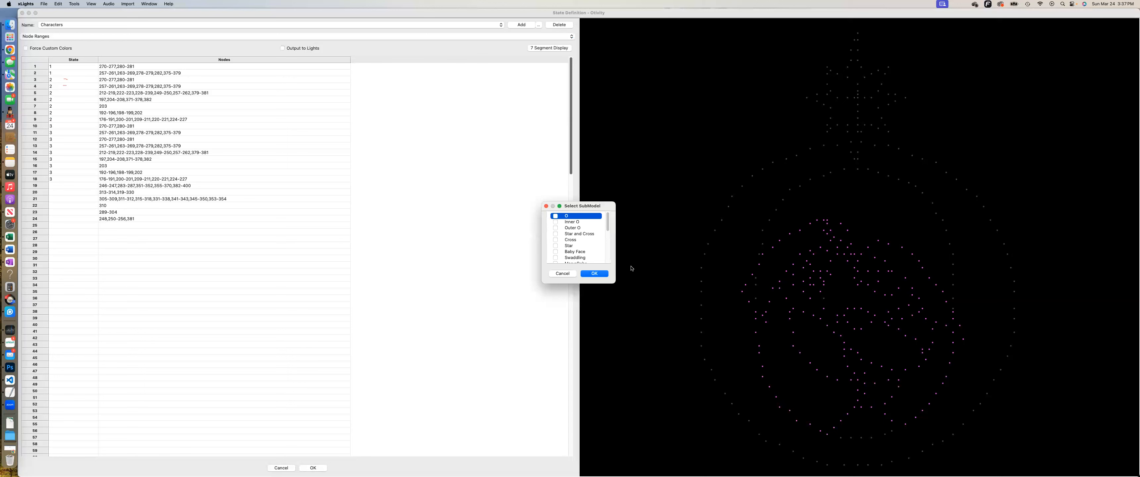
{"action": "left_click_drag", "start_coordinate": [613, 225], "coordinate": [596, 255]}
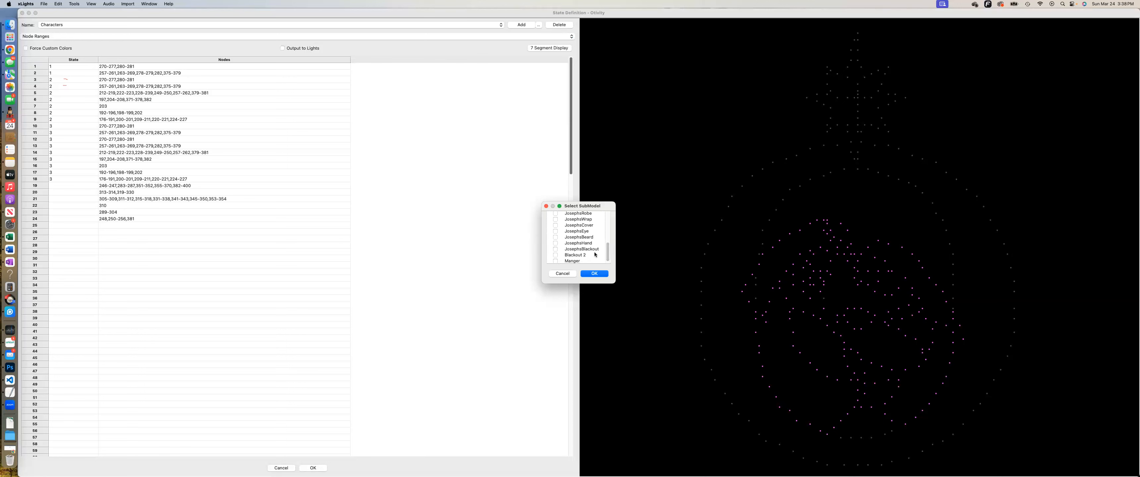
{"action": "left_click", "coordinate": [555, 250]}
{"action": "left_click", "coordinate": [596, 274]}
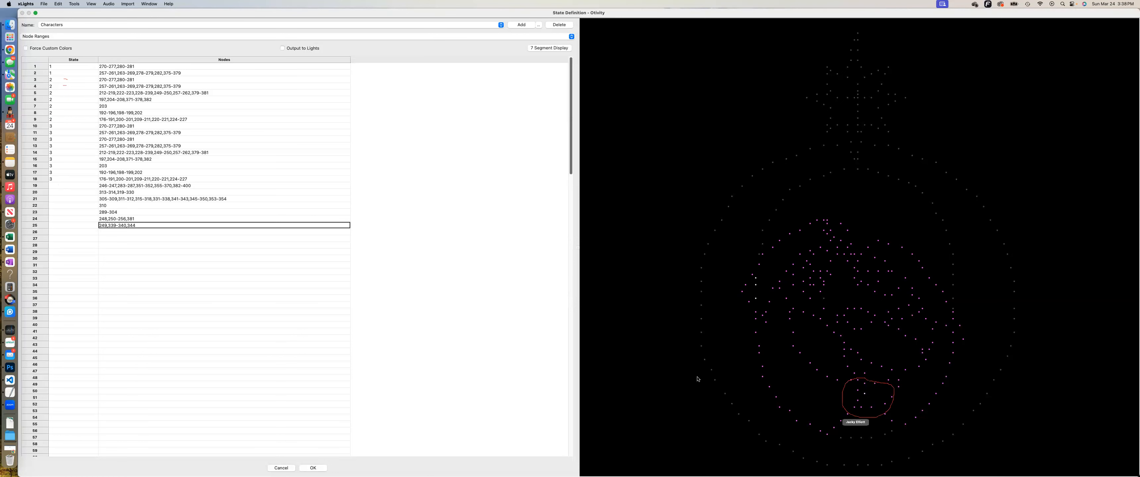
{"action": "double_click", "coordinate": [864, 393]}
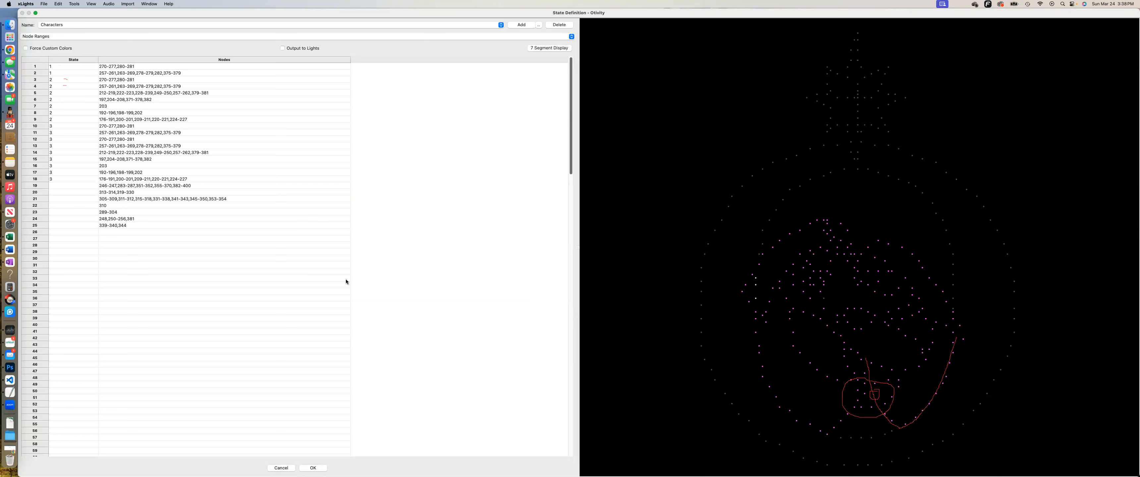
Set the state name to 3 for the newly imported rows 19 through 25
{"action": "left_click", "coordinate": [59, 186]}
{"action": "type", "text": "3"}
{"action": "left_click", "coordinate": [58, 193]}
{"action": "left_click", "coordinate": [58, 192]}
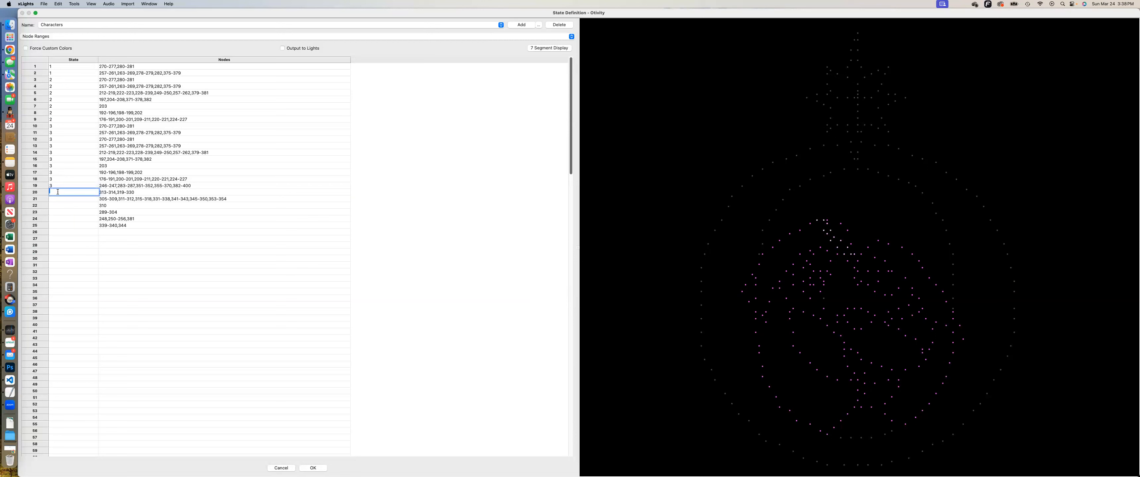
{"action": "left_click", "coordinate": [57, 200]}
{"action": "left_click", "coordinate": [57, 200]}
{"action": "type", "text": "3"}
{"action": "left_click", "coordinate": [55, 205]}
{"action": "type", "text": "3"}
{"action": "left_click", "coordinate": [54, 213]}
{"action": "type", "text": "3"}
{"action": "left_click", "coordinate": [54, 219]}
{"action": "type", "text": "33"}
Remove nodes 249-250 and 381 from the node range of row 14
{"action": "left_click", "coordinate": [113, 146]}
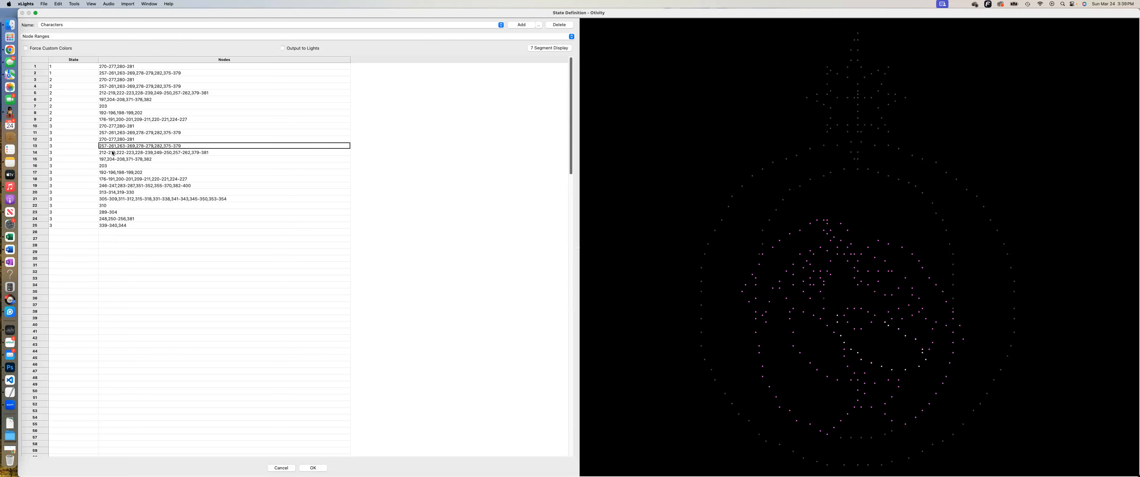
{"action": "left_click", "coordinate": [112, 154]}
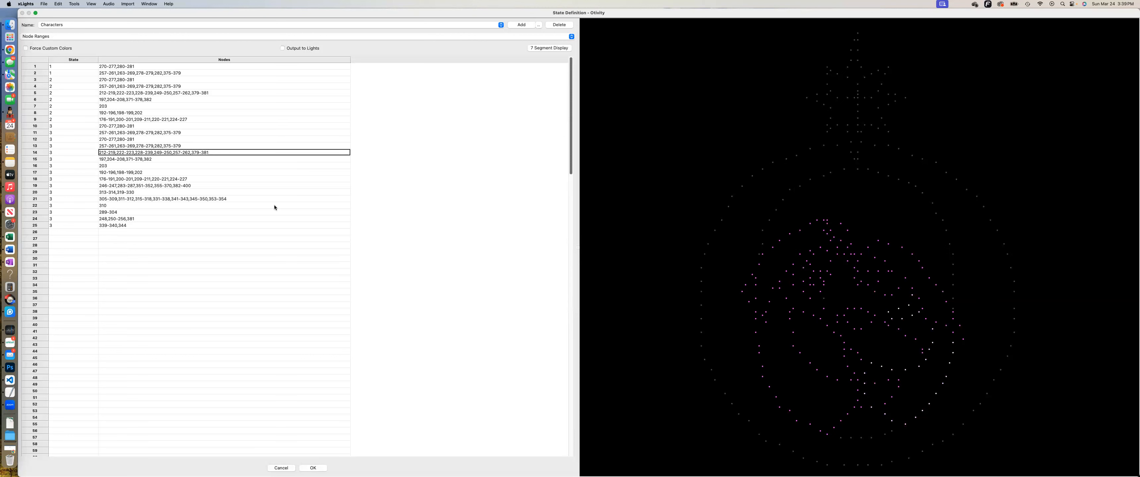
{"action": "left_click_drag", "start_coordinate": [862, 378], "coordinate": [874, 410]}
{"action": "left_click_drag", "start_coordinate": [872, 382], "coordinate": [875, 396]}
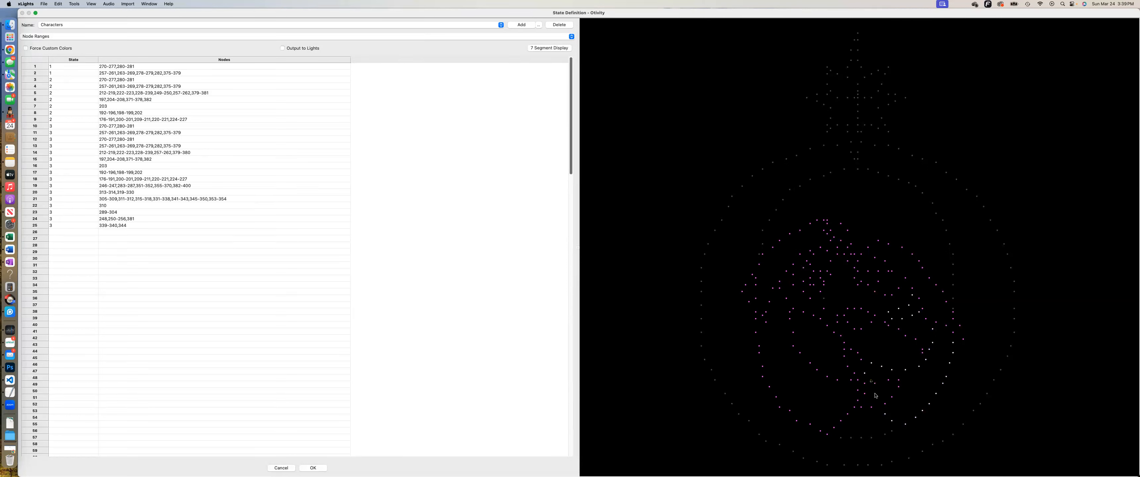
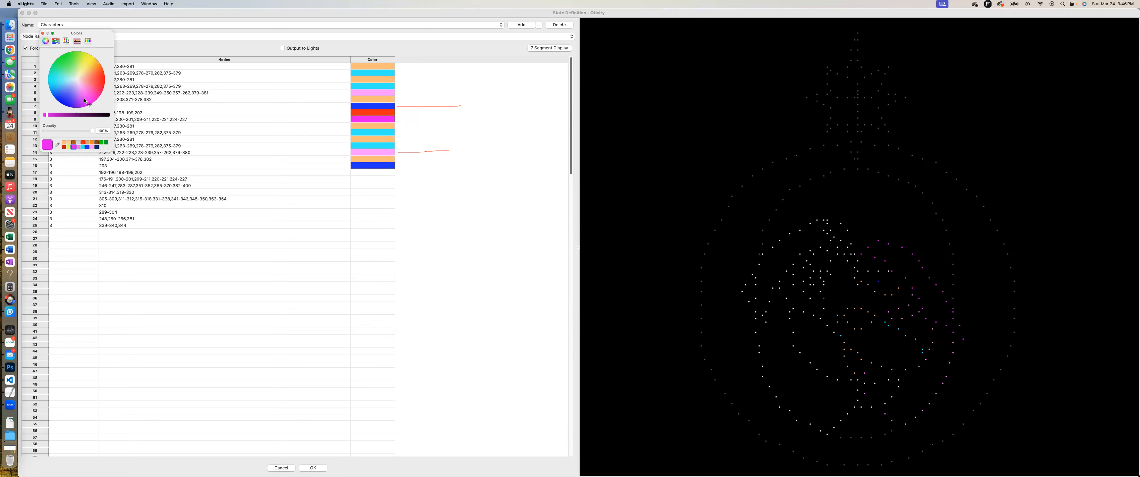
Set the custom color of row 9 to light purple
{"action": "left_click_drag", "start_coordinate": [85, 92], "coordinate": [80, 85]}
{"action": "left_click", "coordinate": [76, 92]}
{"action": "left_click", "coordinate": [43, 33]}
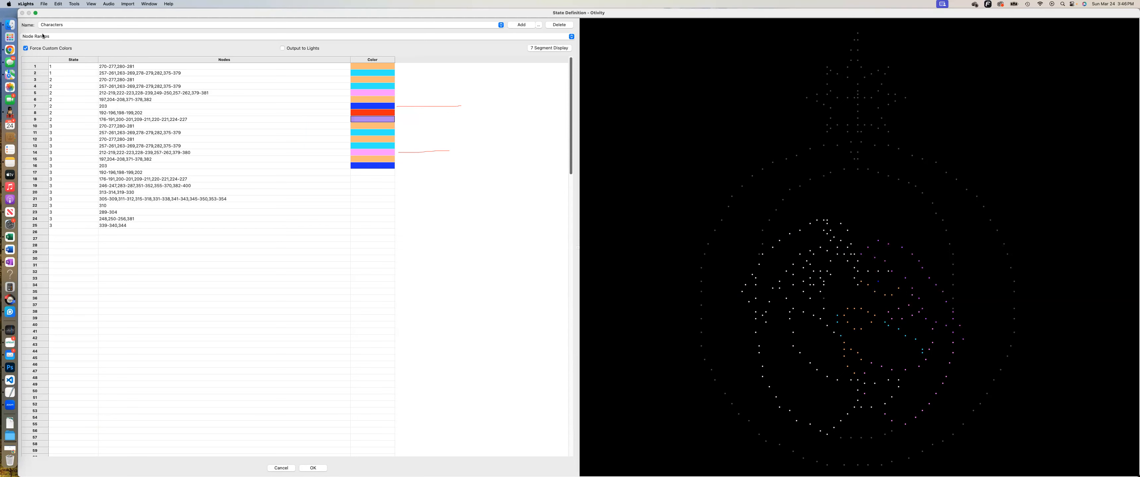
Save row 9's light purple as a reusable swatch in the color palette
{"action": "double_click", "coordinate": [371, 174]}
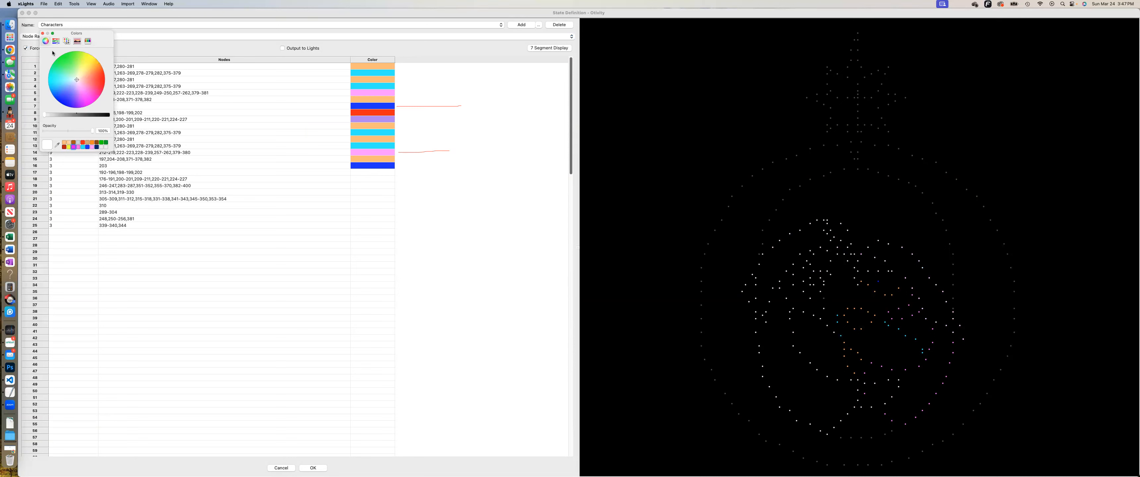
{"action": "left_click", "coordinate": [42, 34]}
{"action": "double_click", "coordinate": [374, 120]}
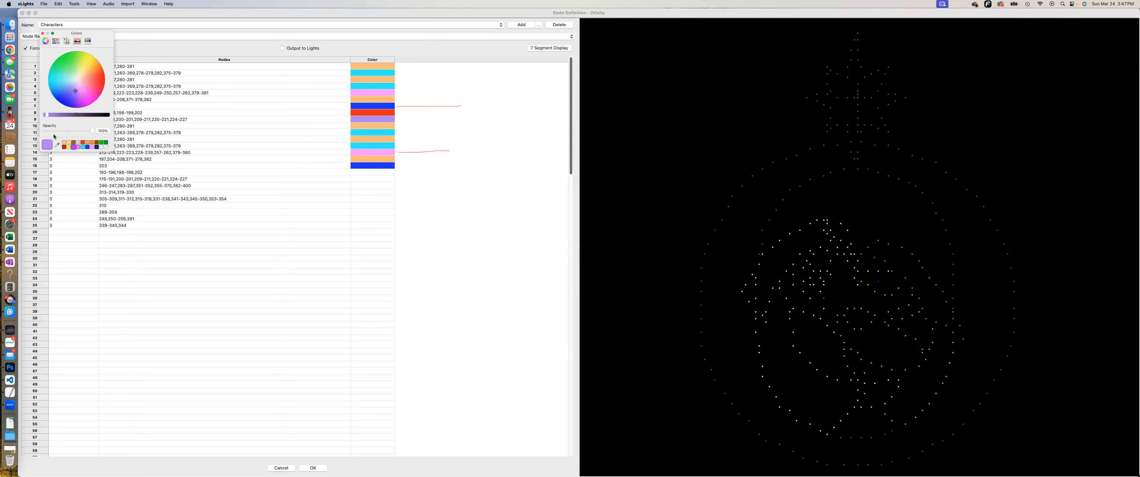
{"action": "left_click_drag", "start_coordinate": [53, 147], "coordinate": [103, 148]}
{"action": "left_click", "coordinate": [42, 34]}
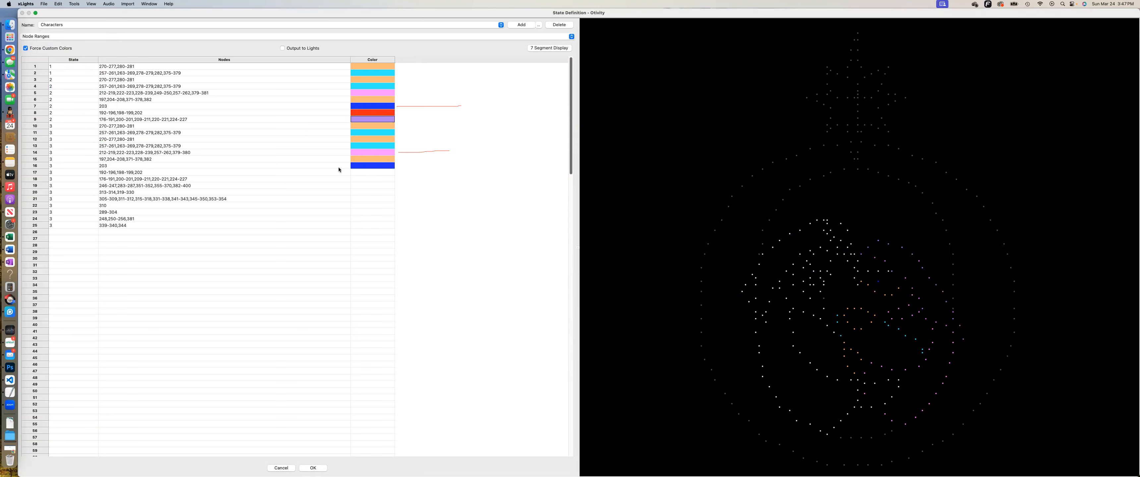
Apply the saved light purple swatch as the custom color of row 17
{"action": "double_click", "coordinate": [368, 174]}
{"action": "left_click", "coordinate": [102, 149]}
{"action": "left_click", "coordinate": [43, 34]}
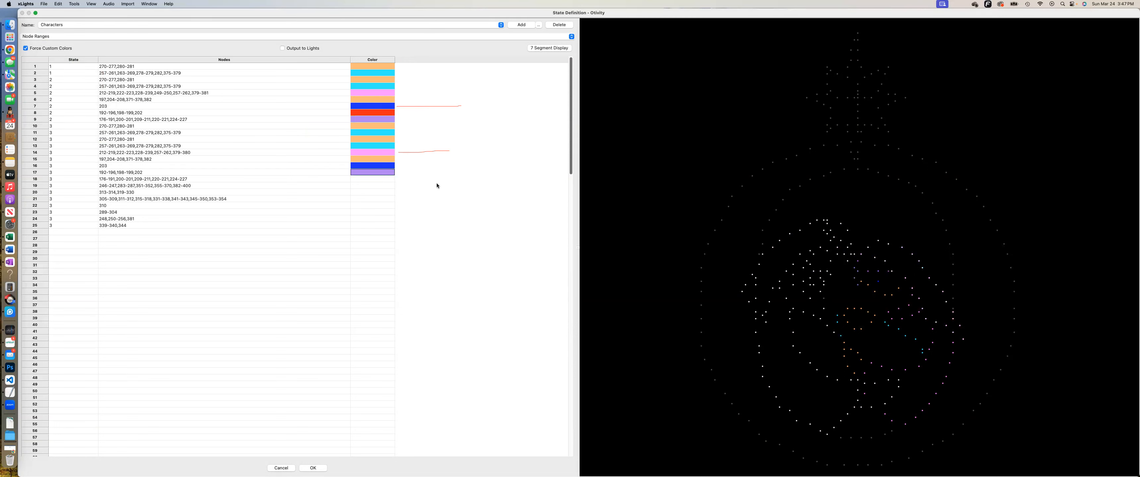
Compare the node ranges of rows 17 and 9, and set the custom color of row 18 to the saved light purple
{"action": "left_click", "coordinate": [325, 174]}
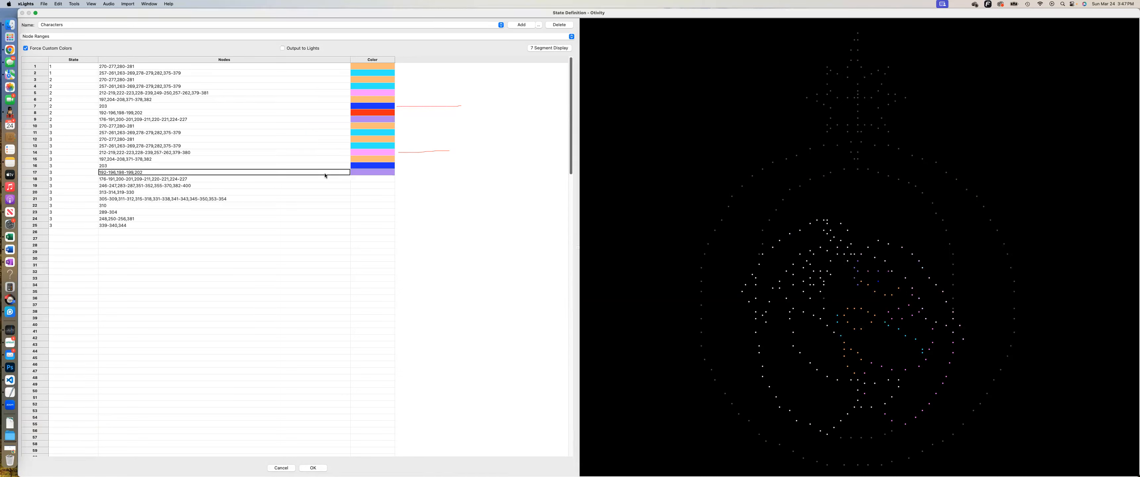
{"action": "left_click", "coordinate": [365, 179]}
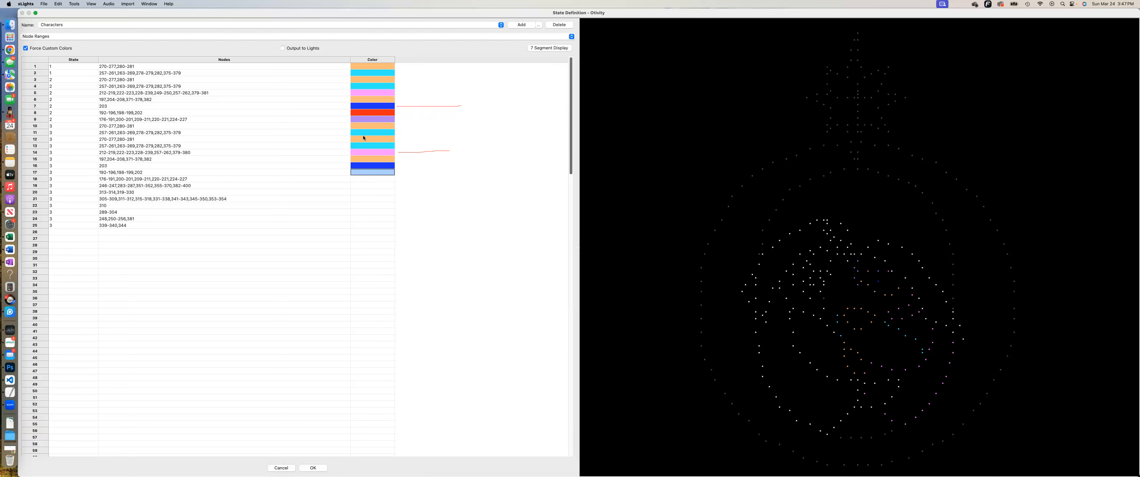
{"action": "left_click", "coordinate": [364, 180]}
{"action": "left_click", "coordinate": [363, 120]}
{"action": "left_click", "coordinate": [251, 119]}
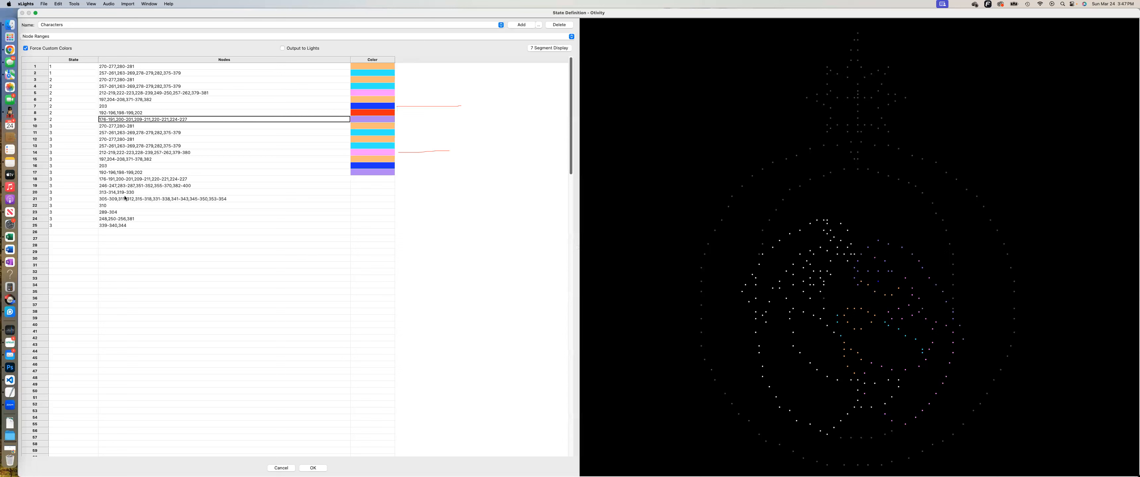
{"action": "double_click", "coordinate": [353, 182]}
{"action": "left_click", "coordinate": [102, 147]}
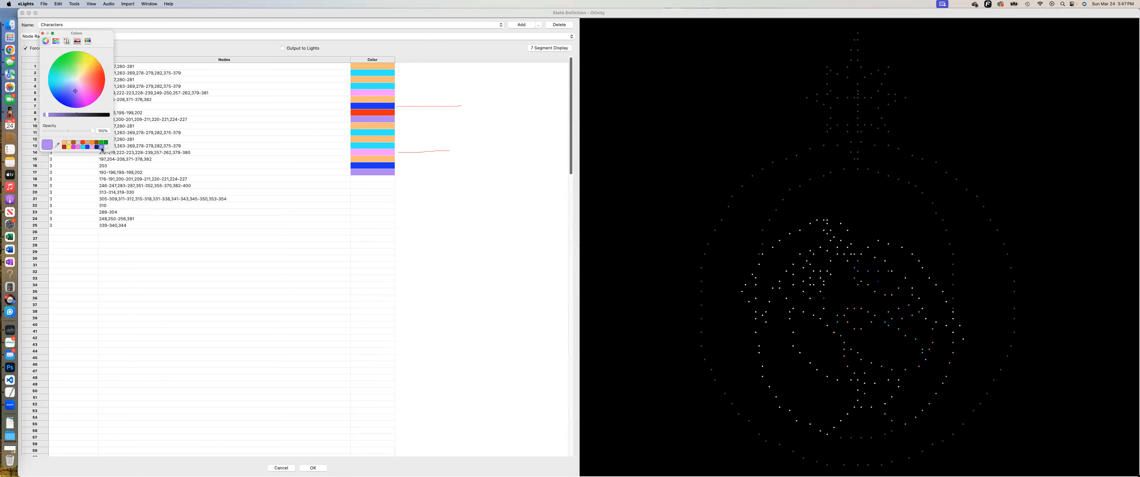
{"action": "left_click", "coordinate": [42, 34]}
Set the custom color of row 17 to the saved red used for row 8
{"action": "double_click", "coordinate": [373, 173]}
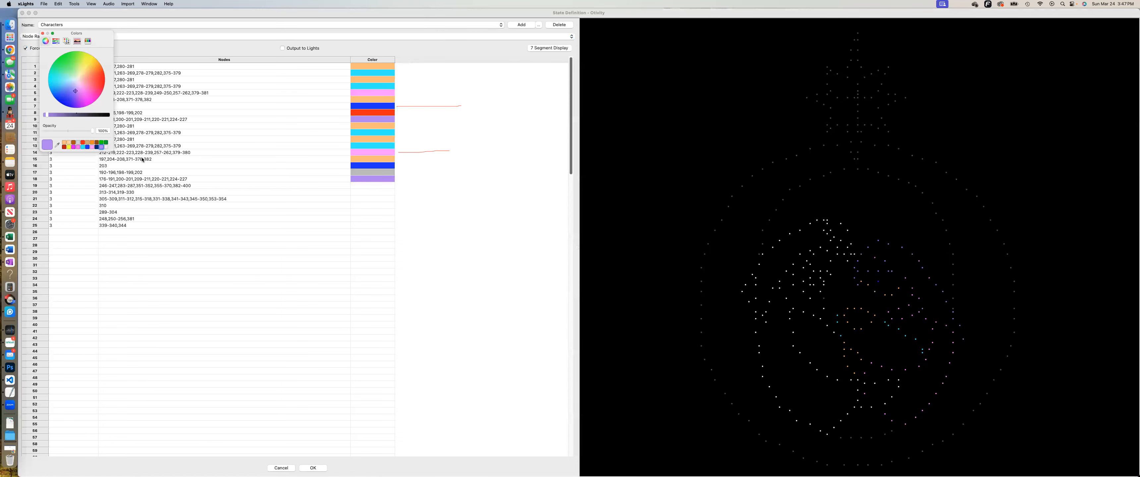
{"action": "left_click", "coordinate": [84, 142]}
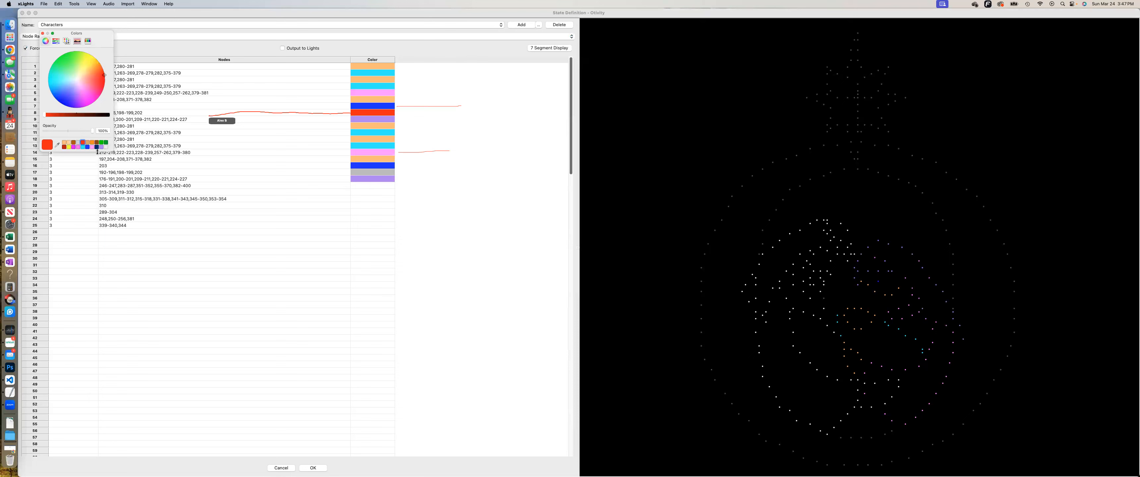
{"action": "left_click", "coordinate": [43, 34]}
Set the custom color of row 19 to the saved green swatch
{"action": "left_click", "coordinate": [377, 191]}
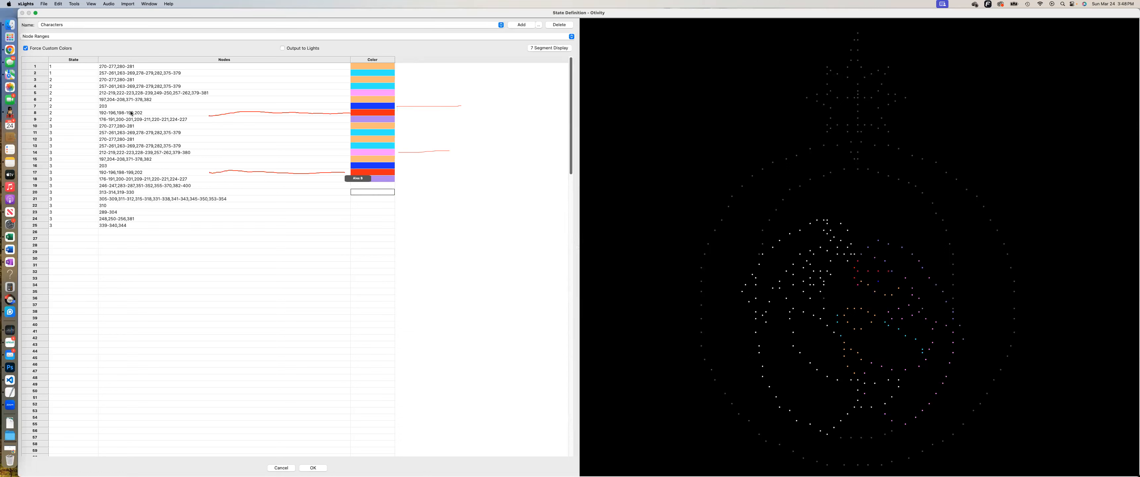
{"action": "left_click", "coordinate": [373, 186]}
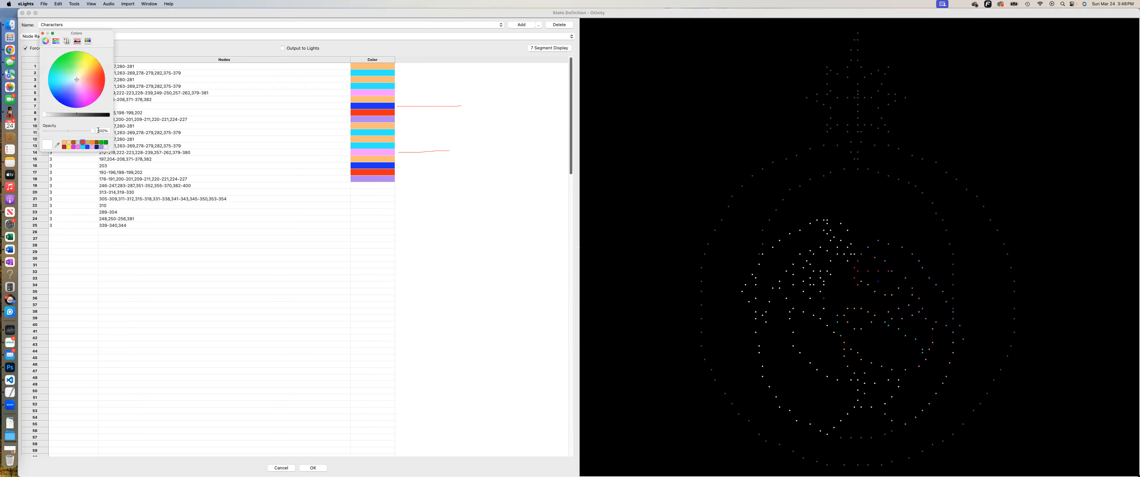
{"action": "left_click", "coordinate": [101, 143]}
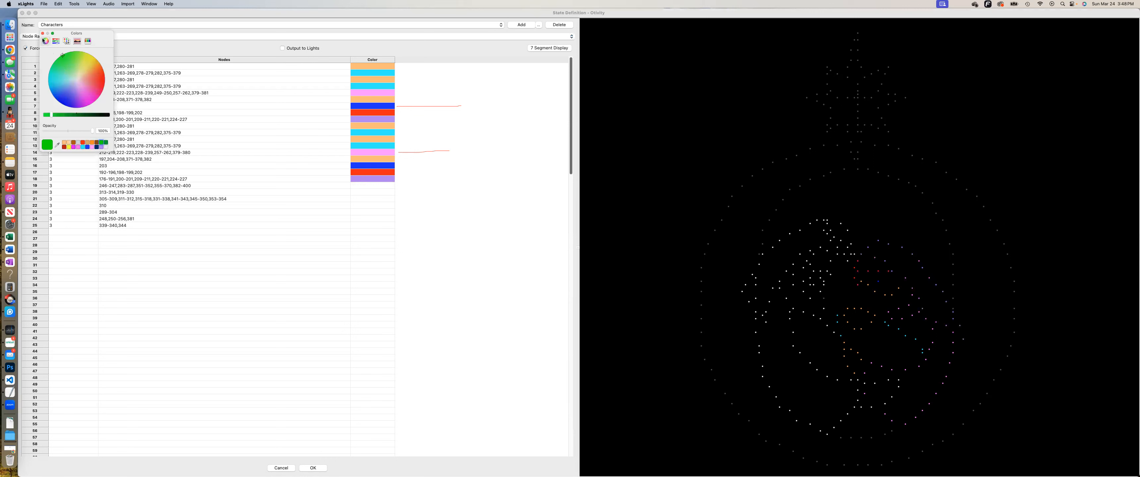
{"action": "left_click", "coordinate": [43, 33]}
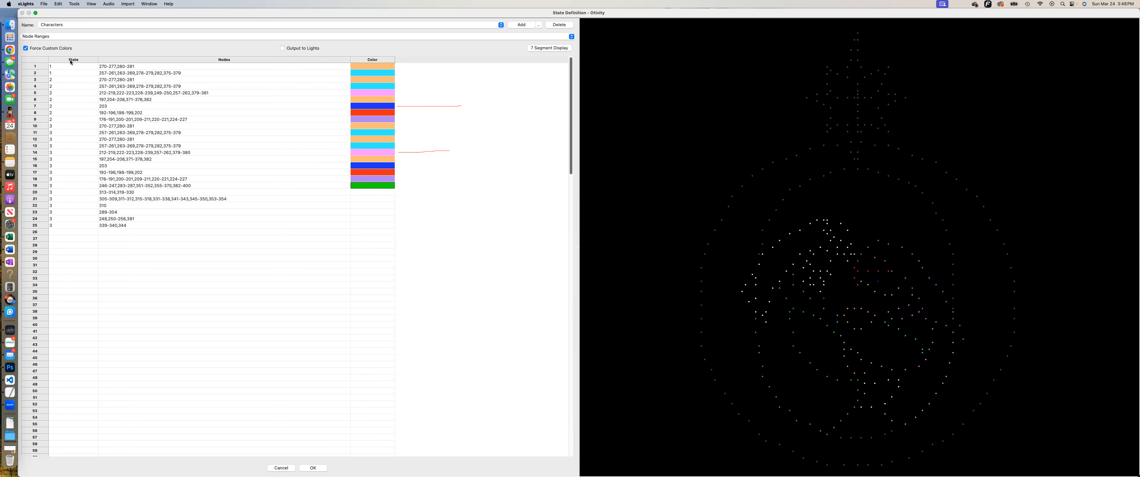
Set the custom color of row 20 to the saved dark green swatch
{"action": "left_click", "coordinate": [373, 193]}
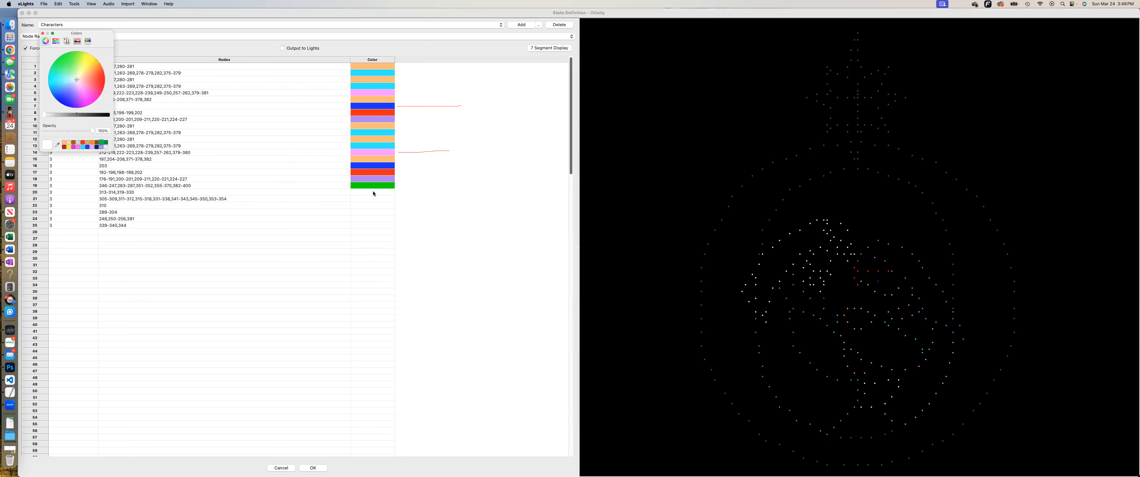
{"action": "left_click", "coordinate": [106, 143]}
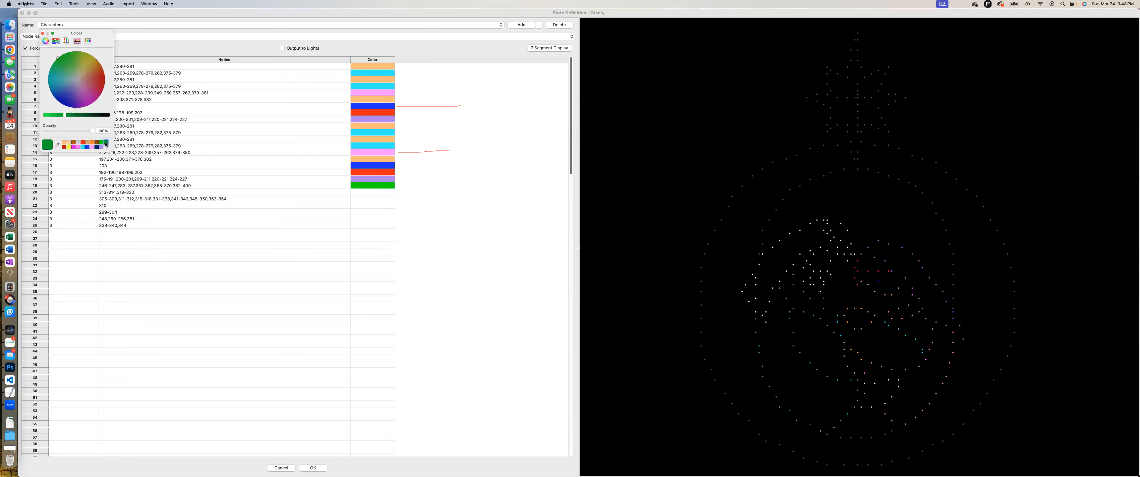
{"action": "left_click", "coordinate": [44, 34]}
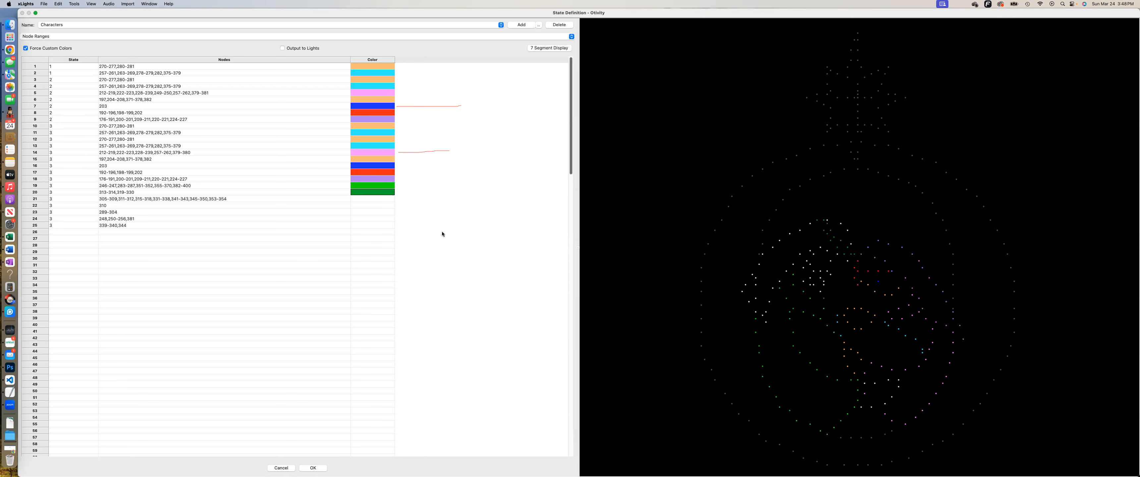
Change the custom color of row 20 to the saved light gray swatch
{"action": "left_click", "coordinate": [389, 194]}
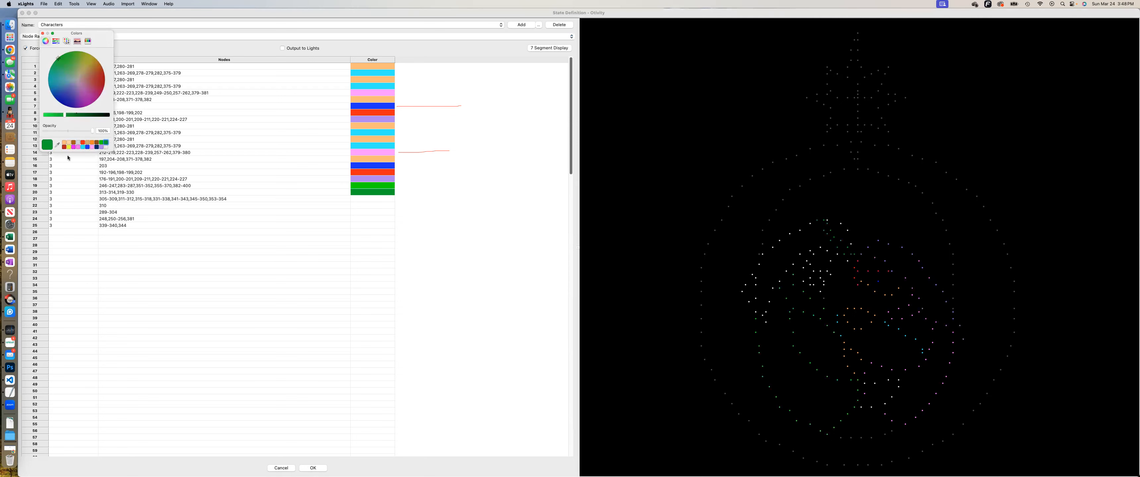
{"action": "left_click", "coordinate": [78, 143]}
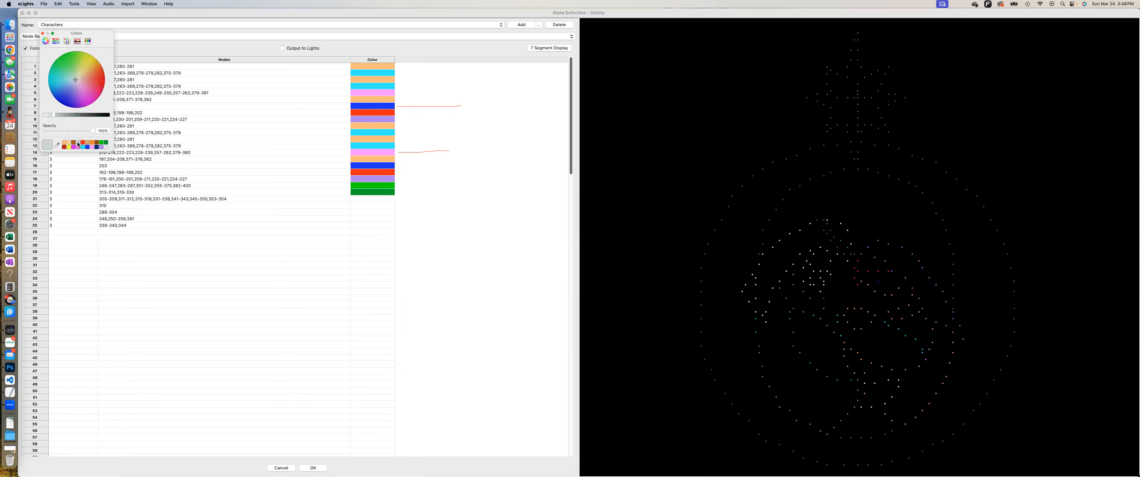
{"action": "left_click", "coordinate": [43, 34]}
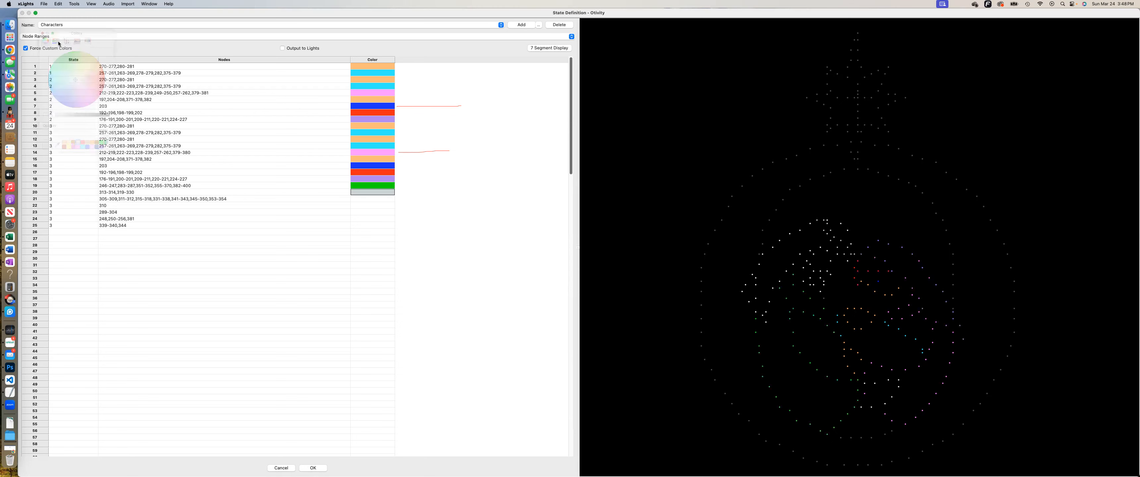
Apply the saved dark green swatch as the custom color of row 21
{"action": "left_click", "coordinate": [384, 200]}
{"action": "left_click", "coordinate": [106, 142]}
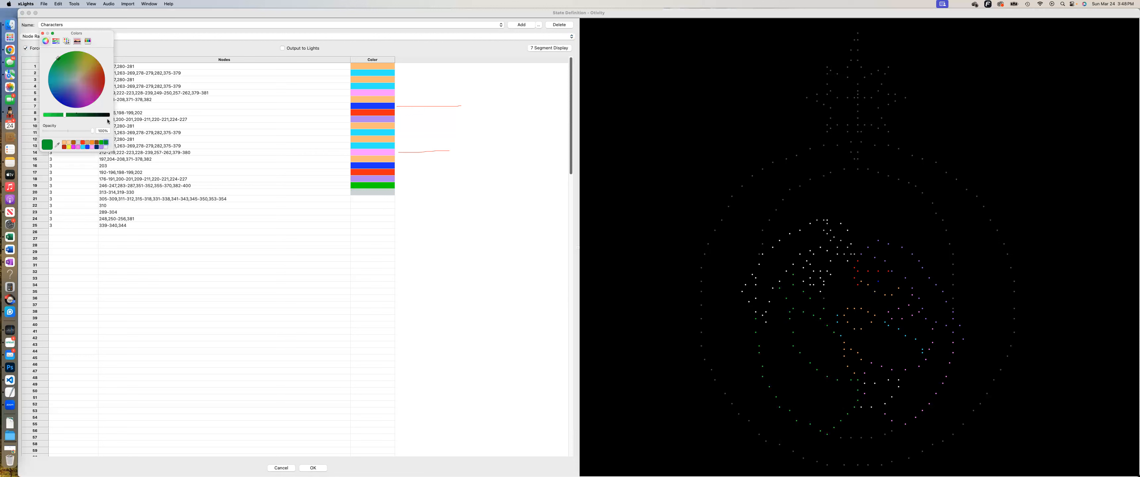
{"action": "left_click", "coordinate": [43, 34]}
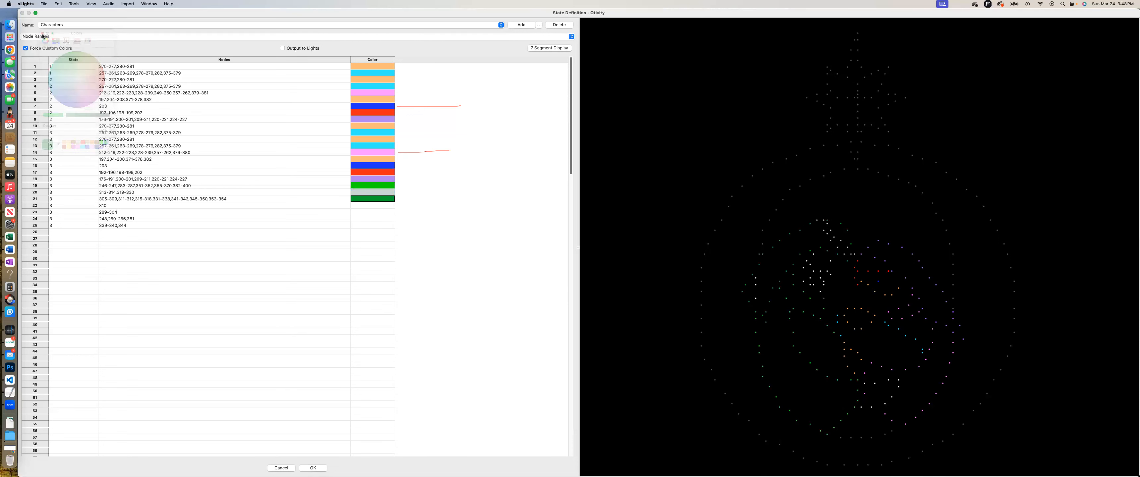
Change the custom color of row 21 to the saved brown swatch
{"action": "left_click", "coordinate": [353, 200]}
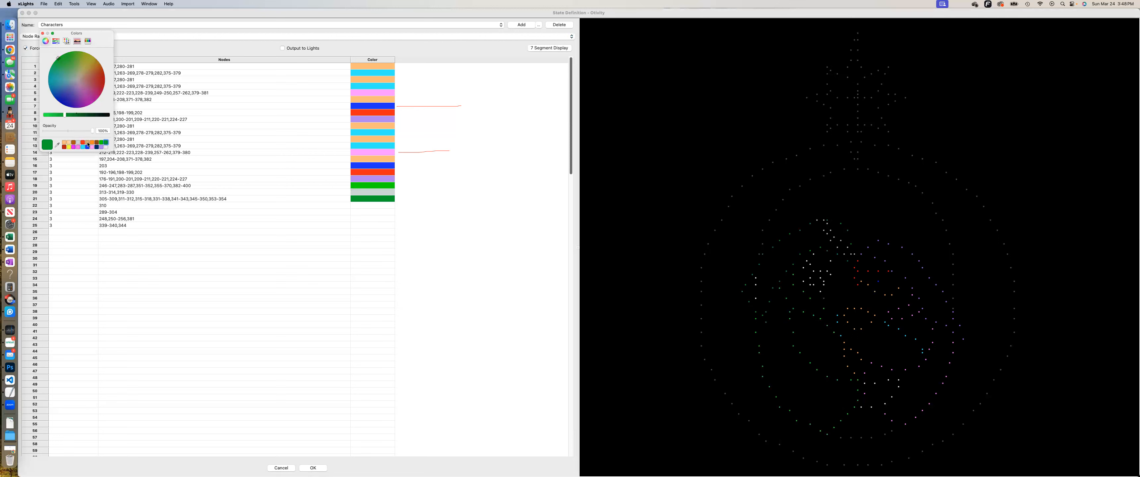
{"action": "left_click", "coordinate": [88, 143]}
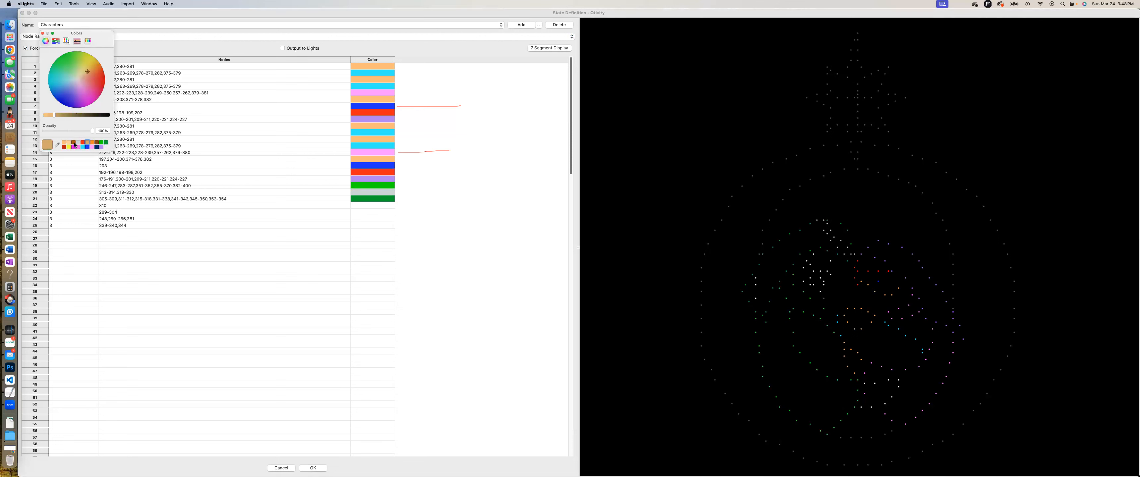
{"action": "left_click", "coordinate": [75, 144]}
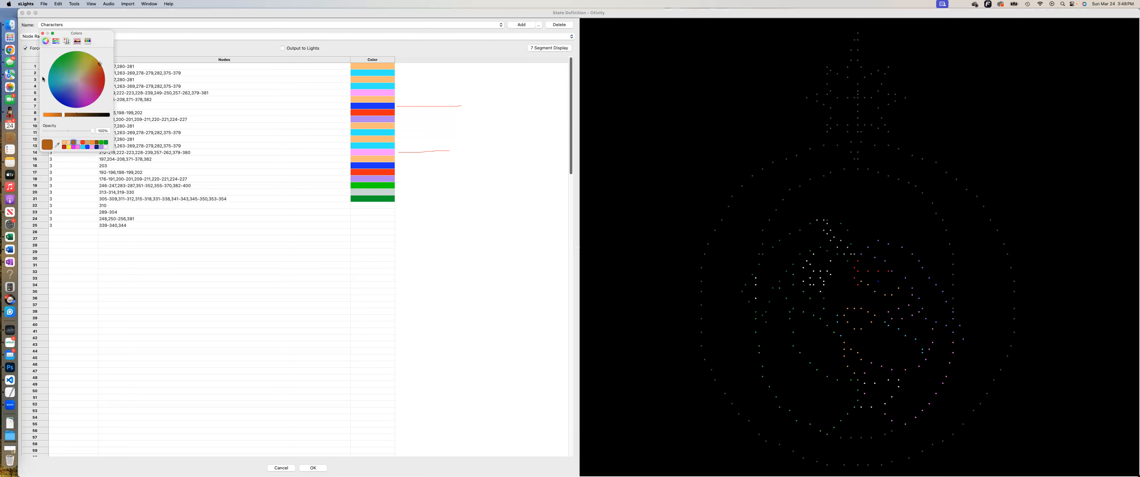
{"action": "left_click", "coordinate": [42, 34]}
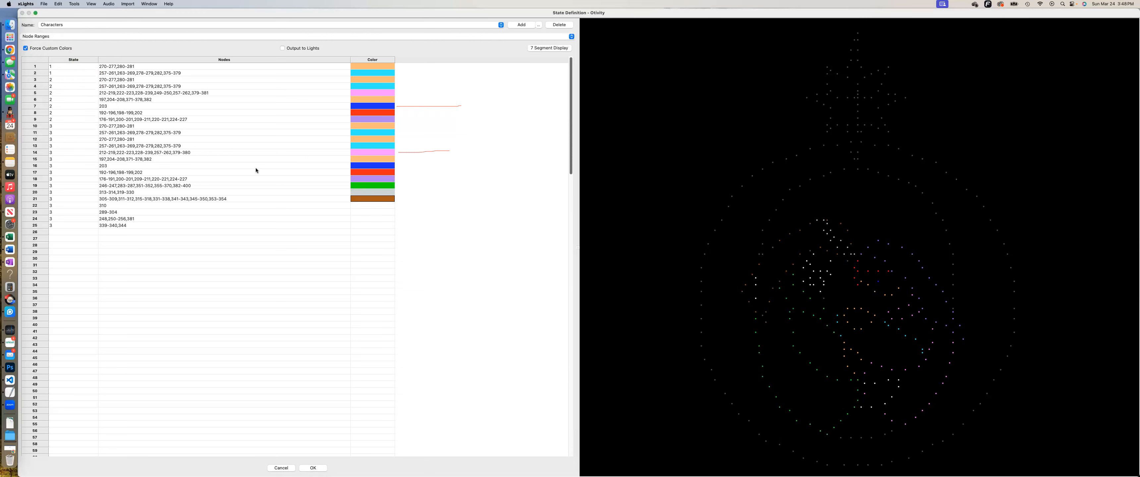
Set the custom color of row 22 to the saved yellow swatch
{"action": "left_click", "coordinate": [367, 207]}
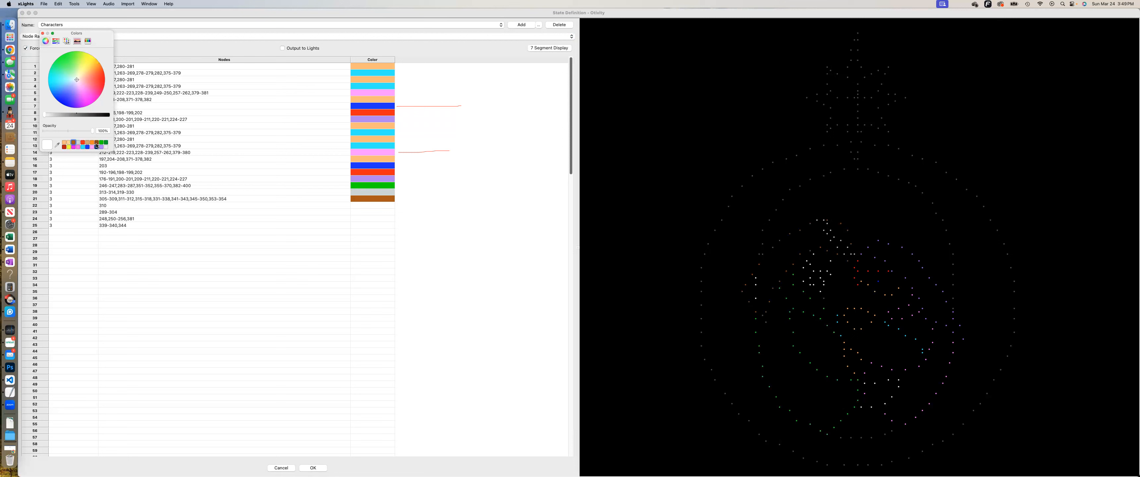
{"action": "left_click", "coordinate": [69, 147]}
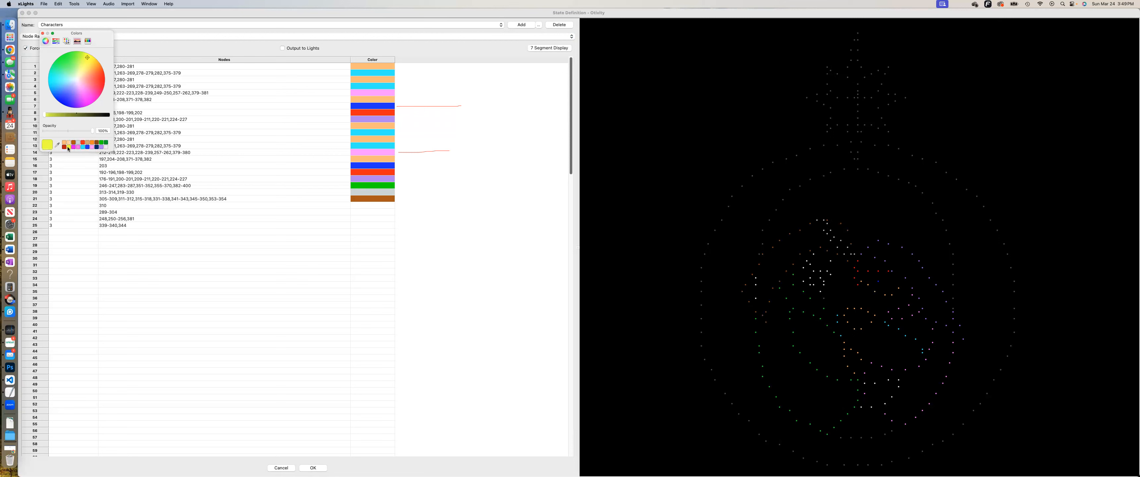
{"action": "left_click", "coordinate": [42, 34]}
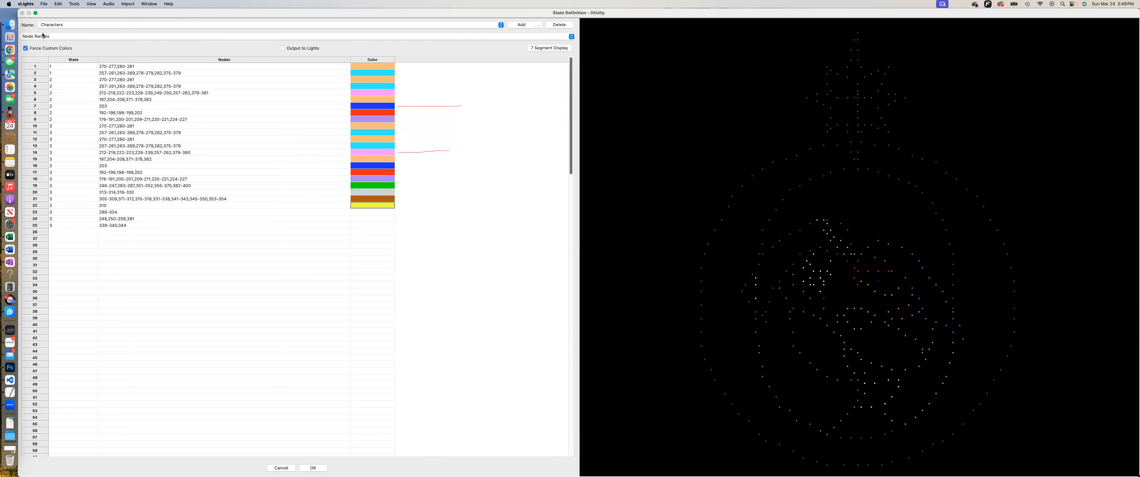
Change the custom color of row 22 to the saved blue swatch
{"action": "left_click", "coordinate": [357, 213]}
{"action": "left_click", "coordinate": [361, 212]}
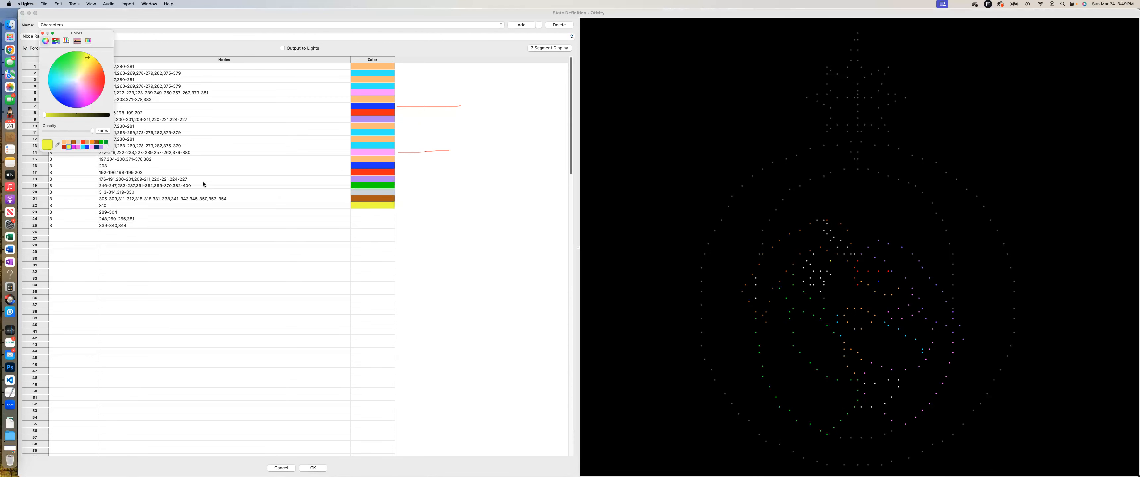
{"action": "left_click", "coordinate": [88, 148]}
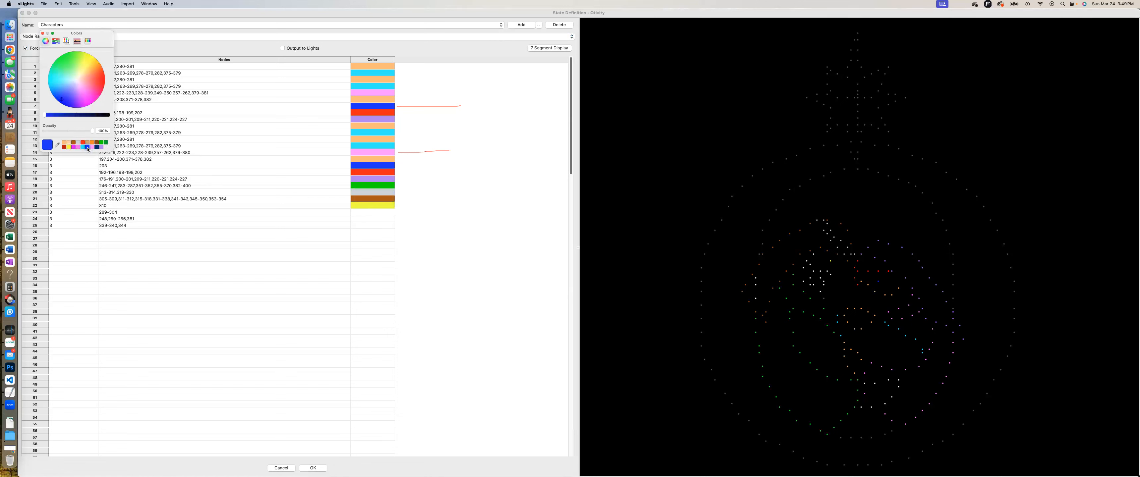
{"action": "left_click", "coordinate": [42, 34]}
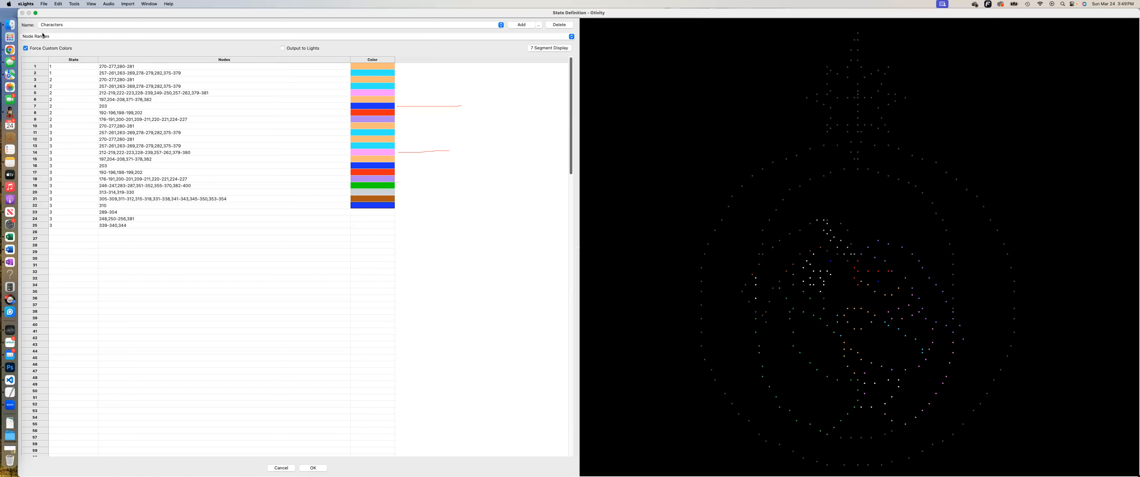
Set the custom color of row 23 to the saved yellow swatch
{"action": "double_click", "coordinate": [370, 214]}
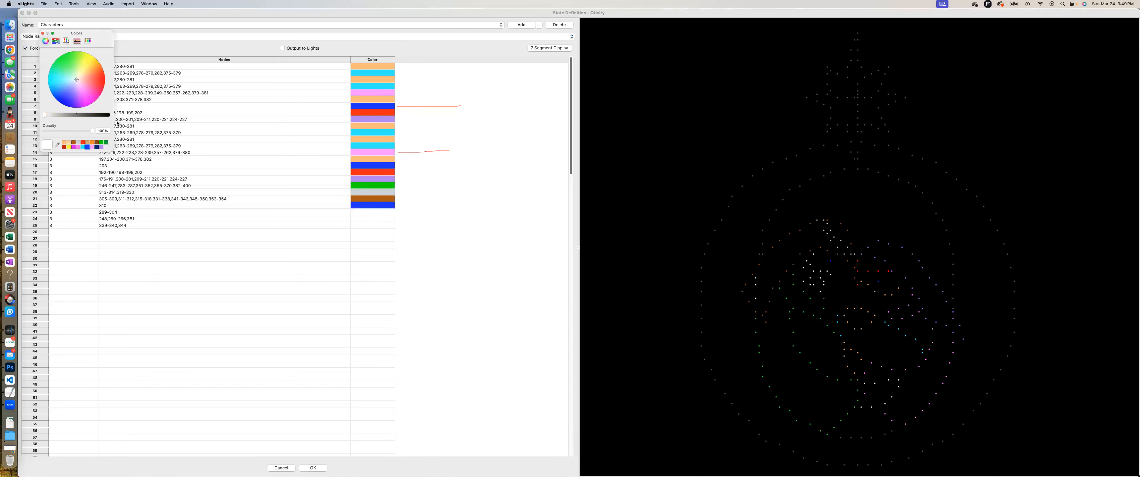
{"action": "left_click", "coordinate": [69, 147]}
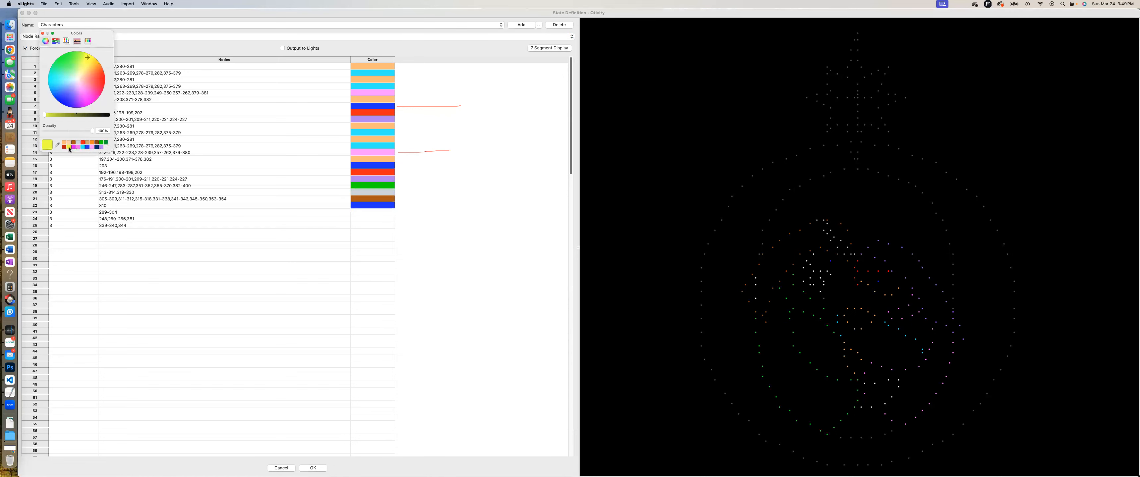
{"action": "left_click", "coordinate": [43, 34]}
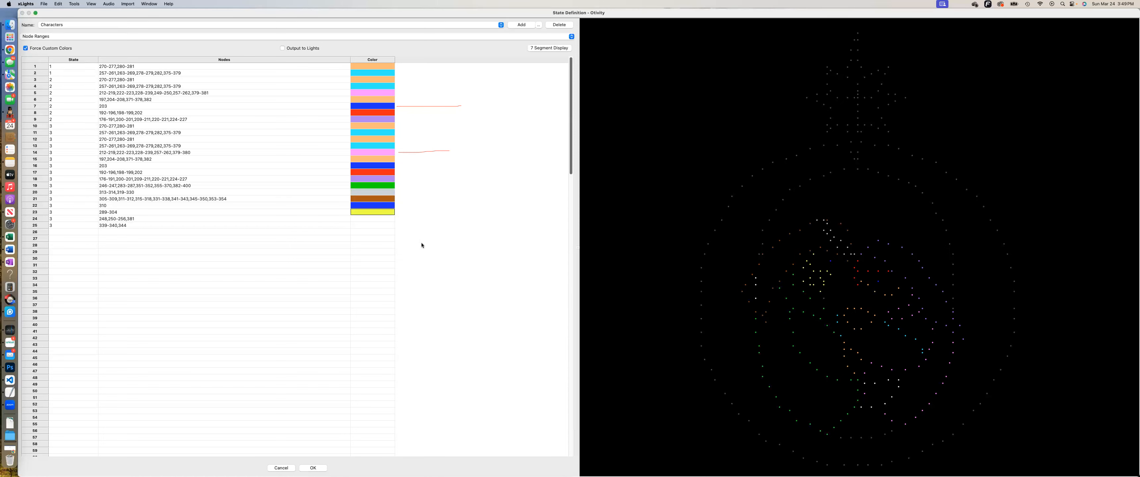
Change the custom color of row 23 to the saved red, darkened to a deep red with the brightness control
{"action": "left_click", "coordinate": [371, 215]}
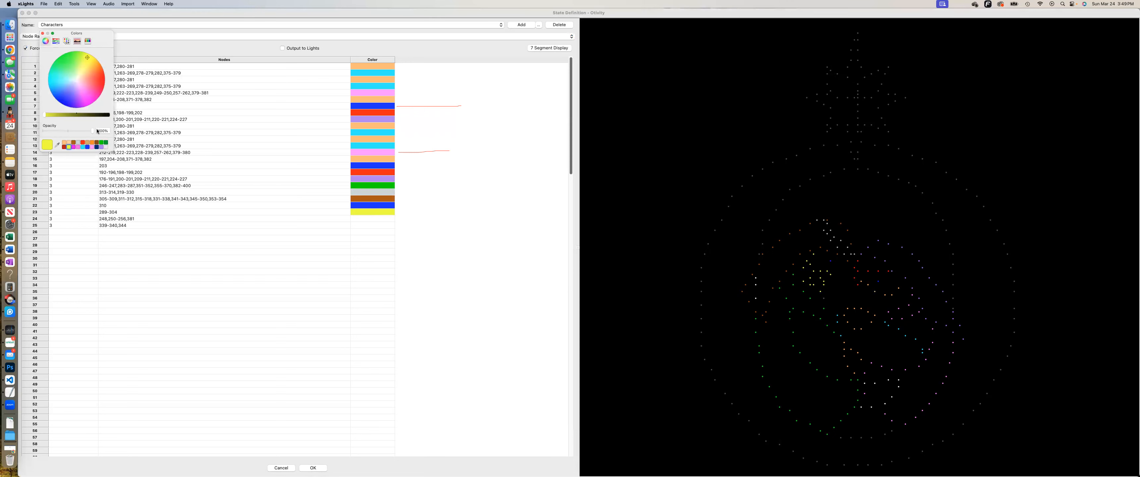
{"action": "left_click", "coordinate": [83, 143]}
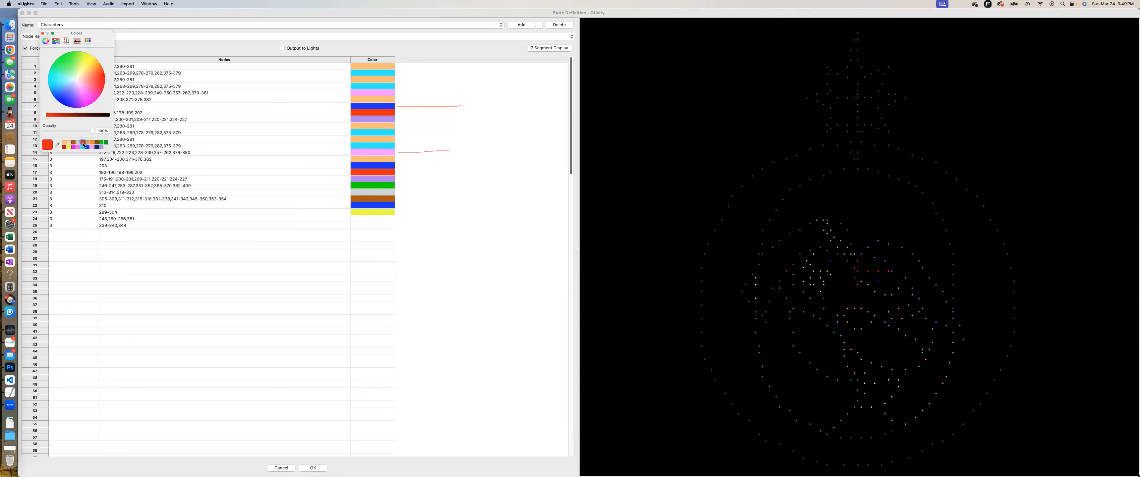
{"action": "left_click", "coordinate": [69, 116]}
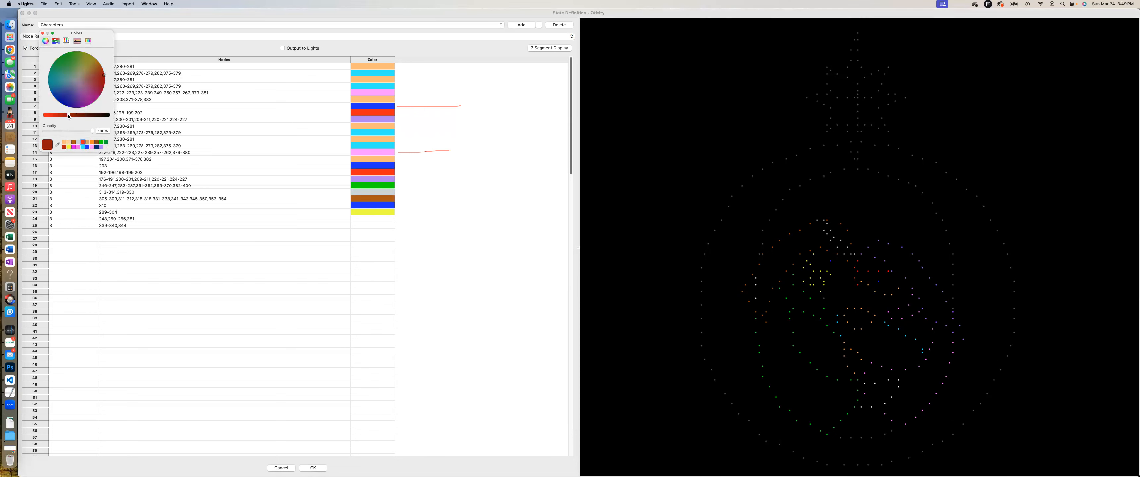
{"action": "left_click_drag", "start_coordinate": [65, 116], "coordinate": [62, 115]}
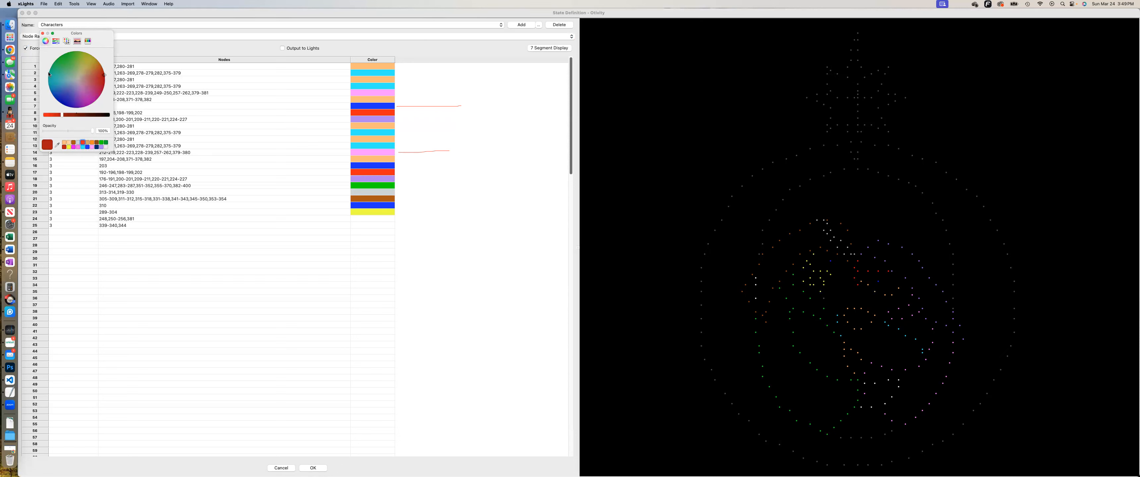
{"action": "left_click", "coordinate": [43, 33]}
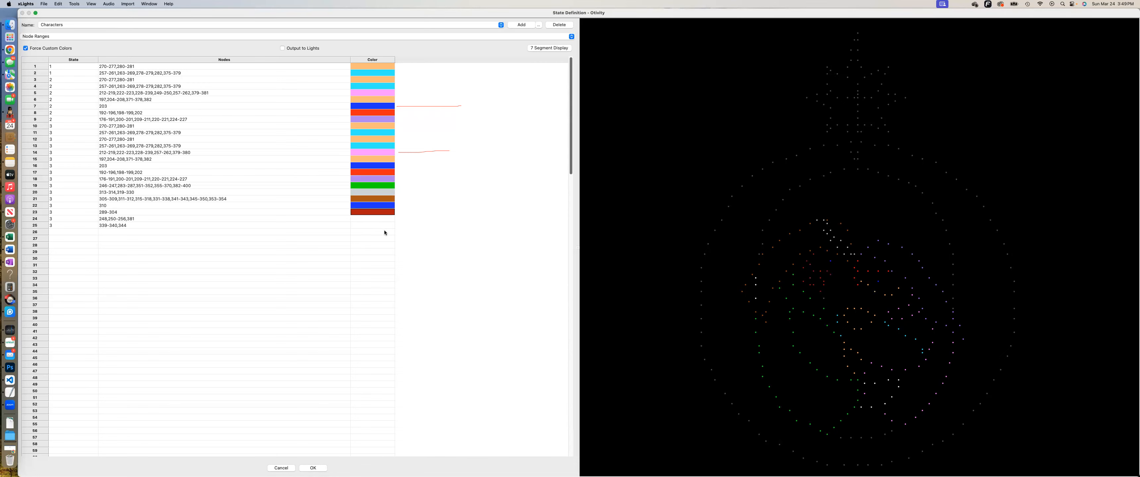
Set the custom color of row 24 to the saved yellow swatch
{"action": "left_click", "coordinate": [374, 219]}
{"action": "left_click", "coordinate": [374, 221]}
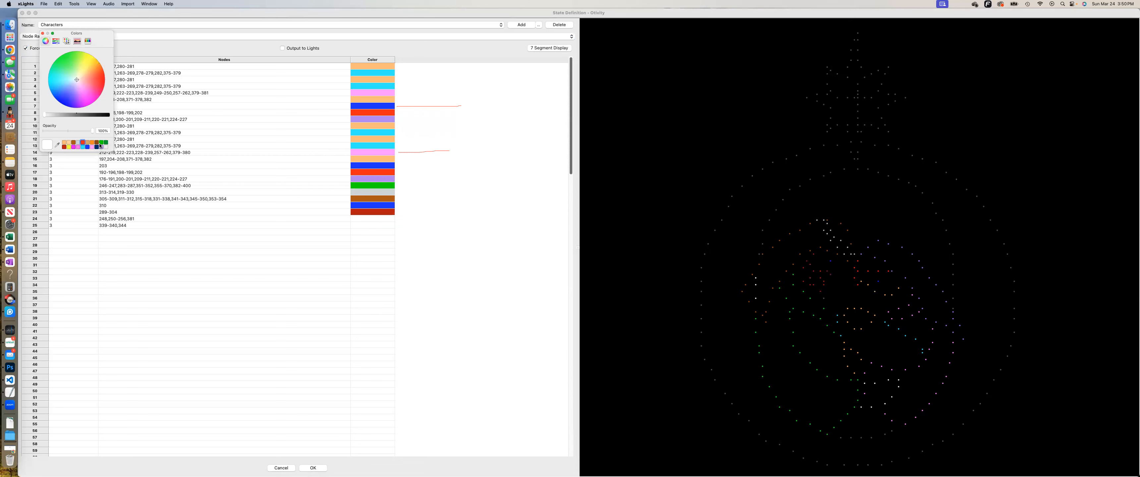
{"action": "left_click", "coordinate": [68, 147]}
{"action": "left_click", "coordinate": [43, 34]}
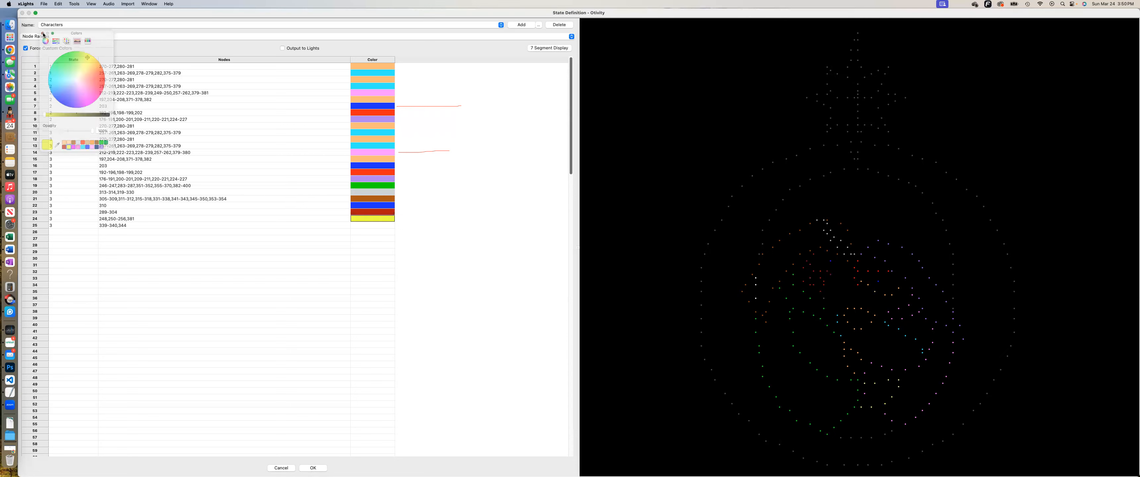
Change the custom color of row 24 to the saved light orange skin-tone swatch
{"action": "left_click", "coordinate": [376, 225]}
{"action": "left_click", "coordinate": [172, 221]}
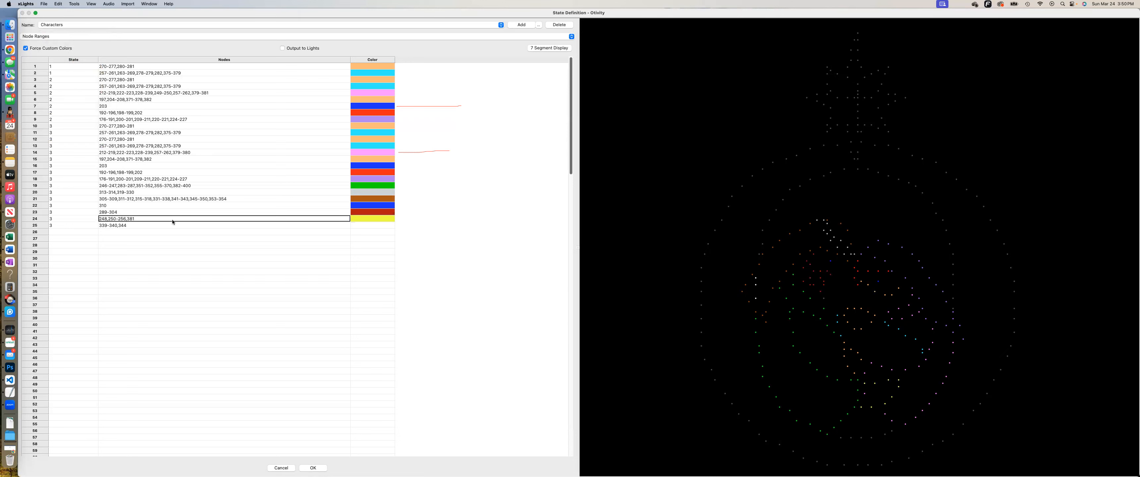
{"action": "double_click", "coordinate": [359, 219]}
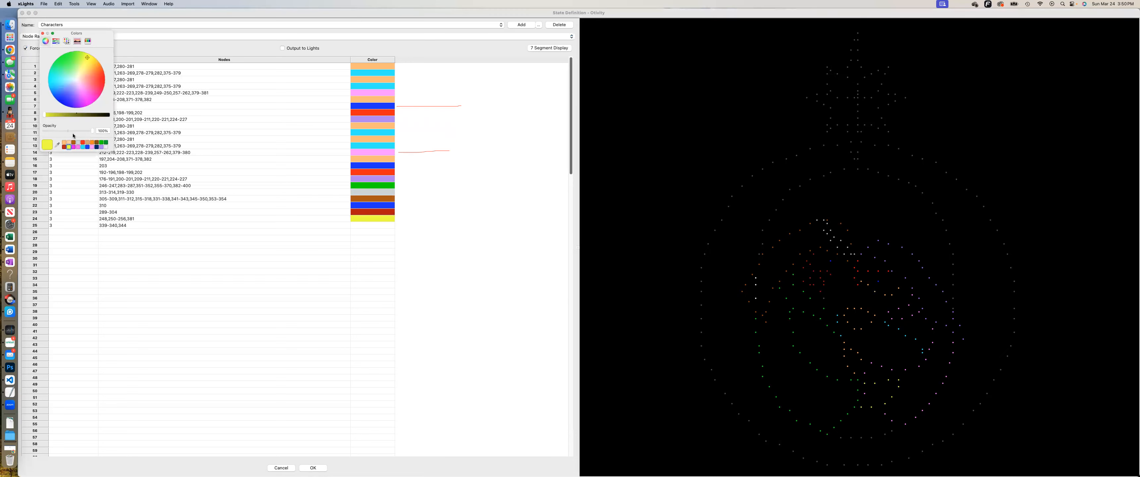
{"action": "left_click", "coordinate": [64, 143]}
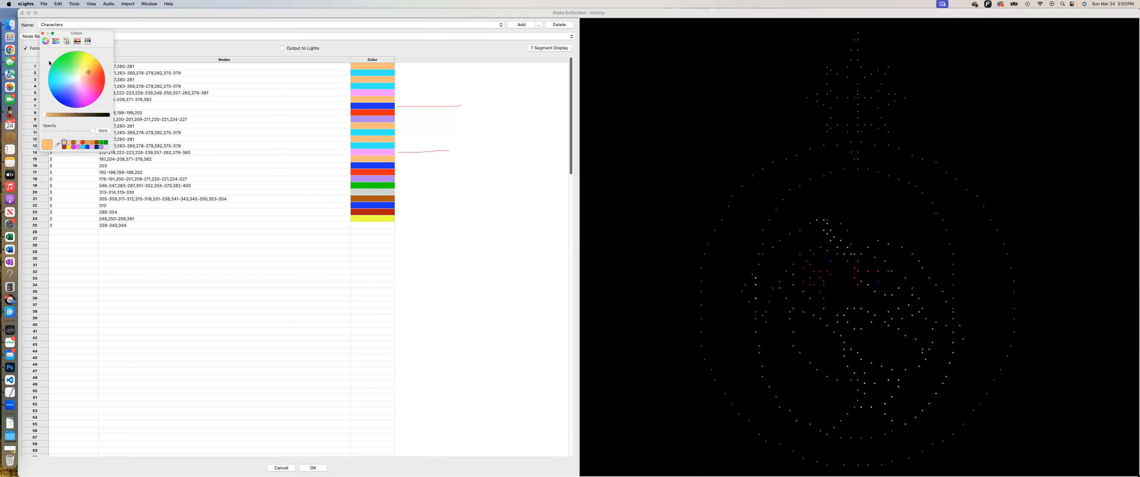
{"action": "left_click", "coordinate": [42, 34]}
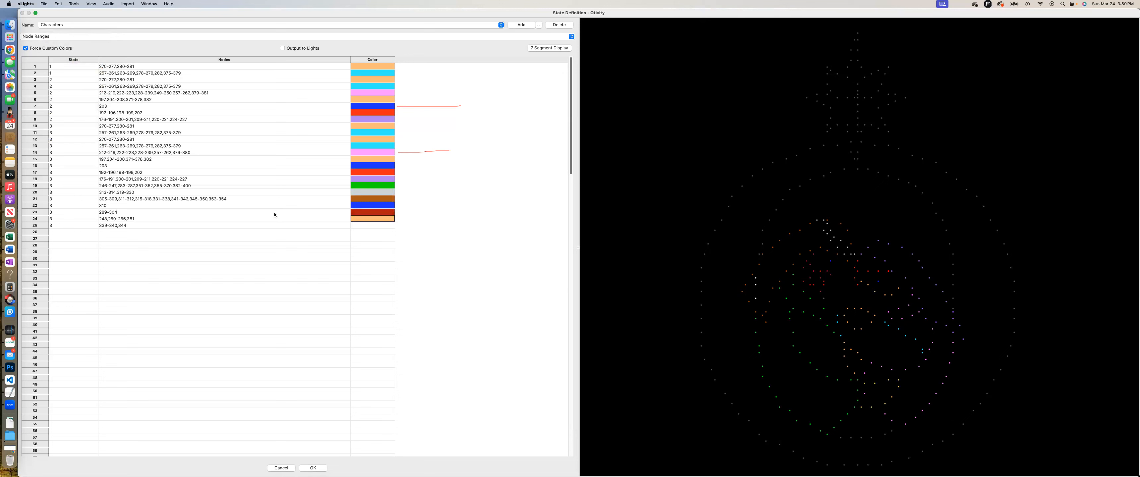
Set the custom color of row 25 to black by lowering the brightness to its minimum
{"action": "double_click", "coordinate": [359, 225]}
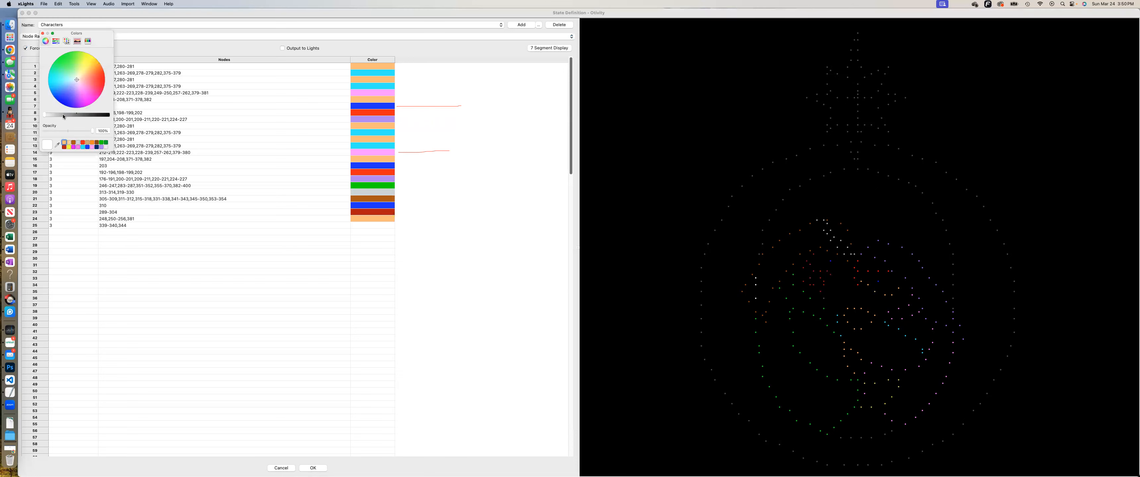
{"action": "left_click_drag", "start_coordinate": [44, 116], "coordinate": [110, 115]}
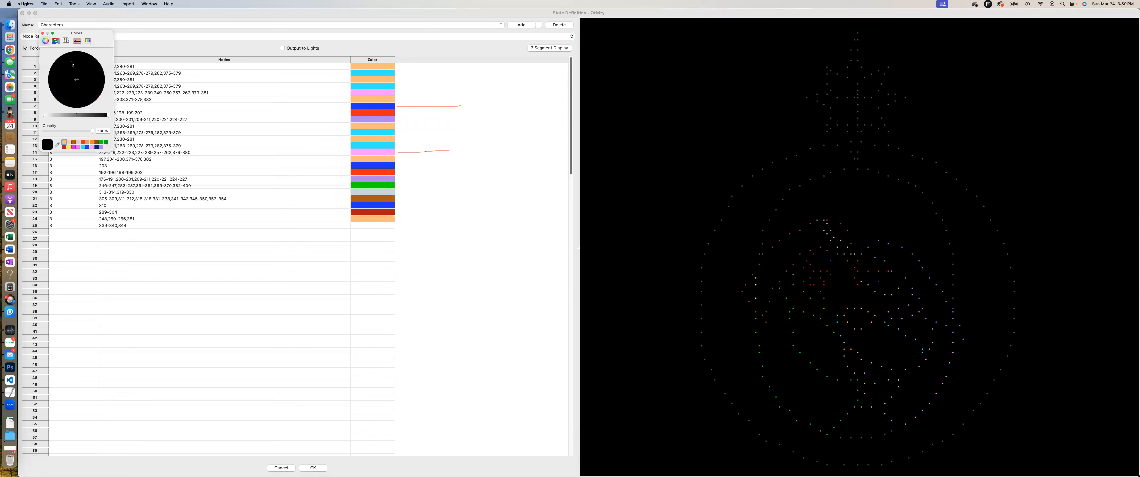
{"action": "left_click", "coordinate": [44, 34]}
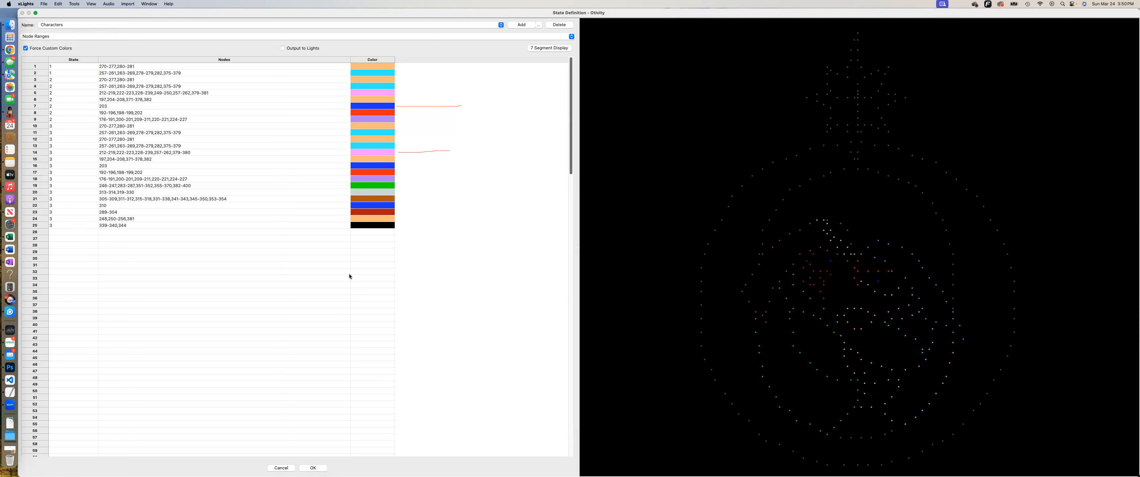
Set the custom color of row 20 to the saved yellow swatch
{"action": "left_click", "coordinate": [373, 194]}
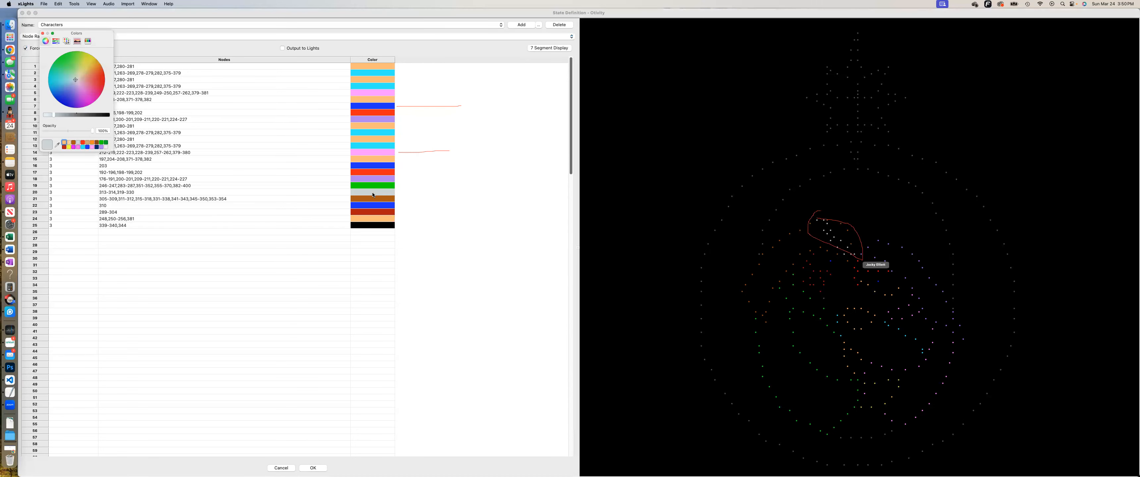
{"action": "left_click", "coordinate": [68, 147]}
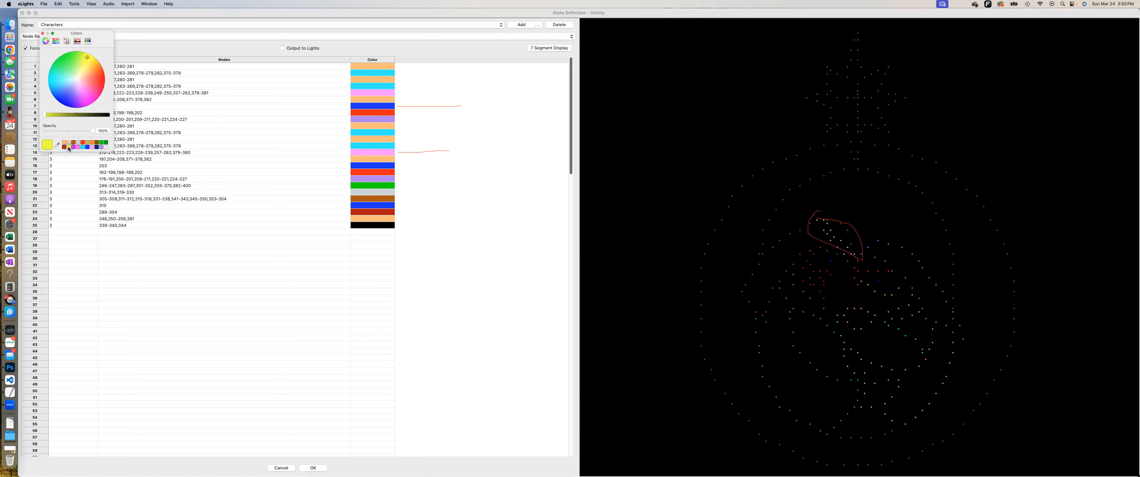
{"action": "left_click", "coordinate": [43, 34]}
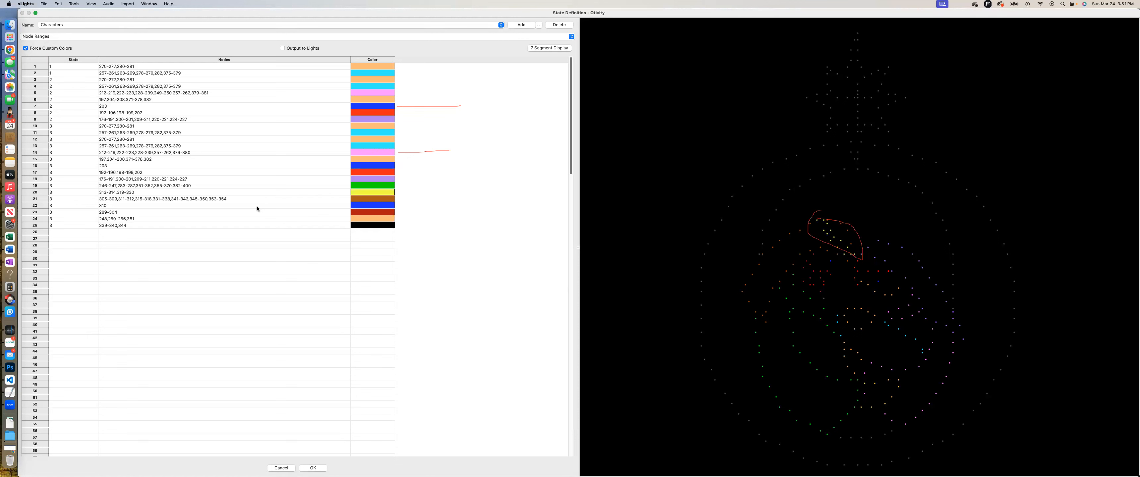
{"action": "left_click", "coordinate": [386, 234]}
Copy the Characters state definition under the name static
{"action": "left_click", "coordinate": [539, 25]}
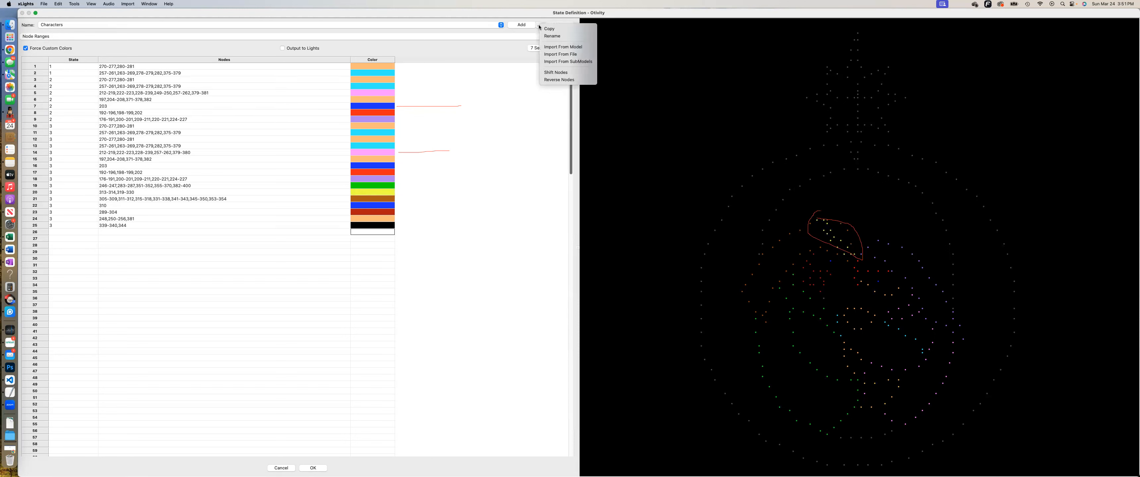
{"action": "left_click", "coordinate": [549, 29]}
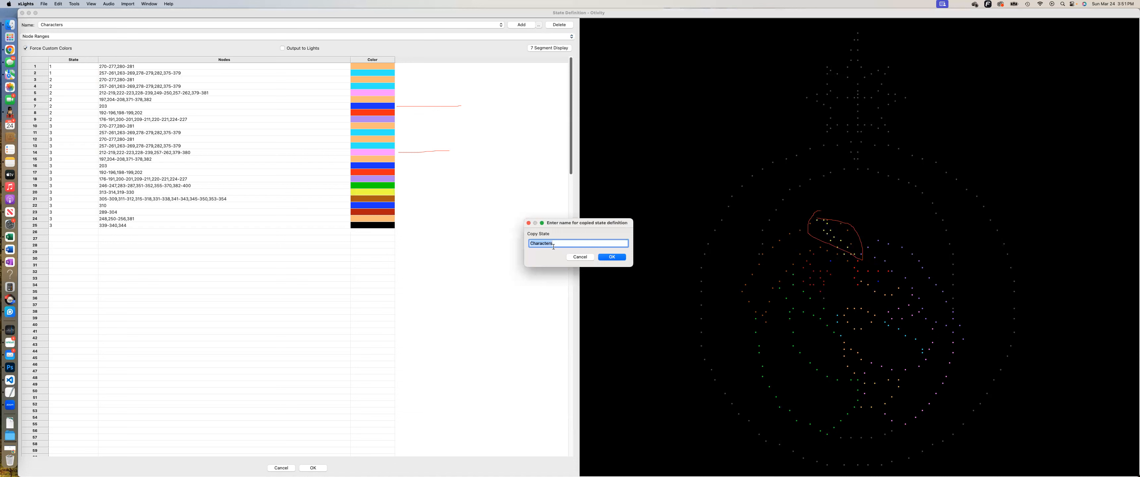
{"action": "left_click_drag", "start_coordinate": [555, 244], "coordinate": [535, 243]}
{"action": "type", "text": "Stat"}
{"action": "left_click", "coordinate": [612, 257]}
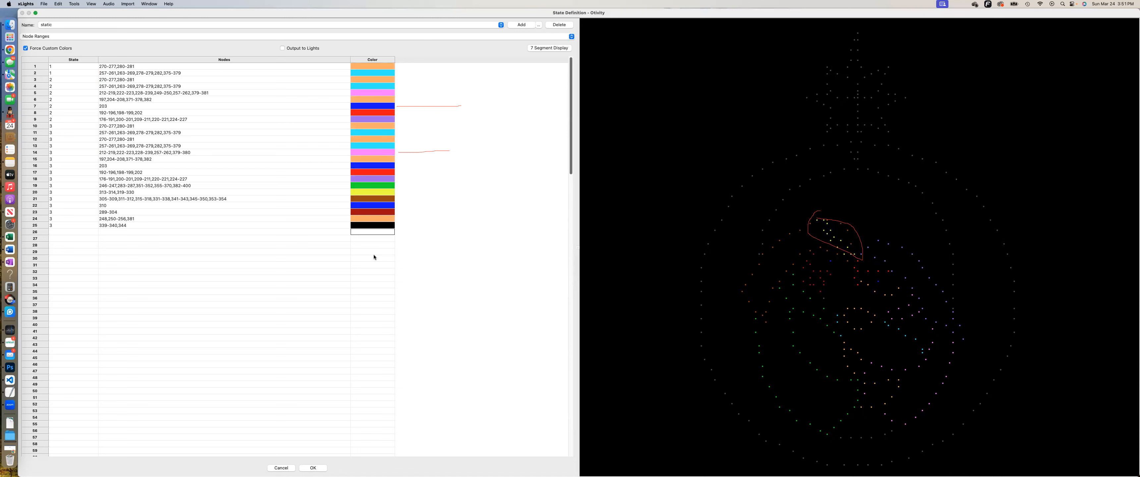
Clear the node ranges of rows 1 to 3 in the static state definition
{"action": "double_click", "coordinate": [117, 67]}
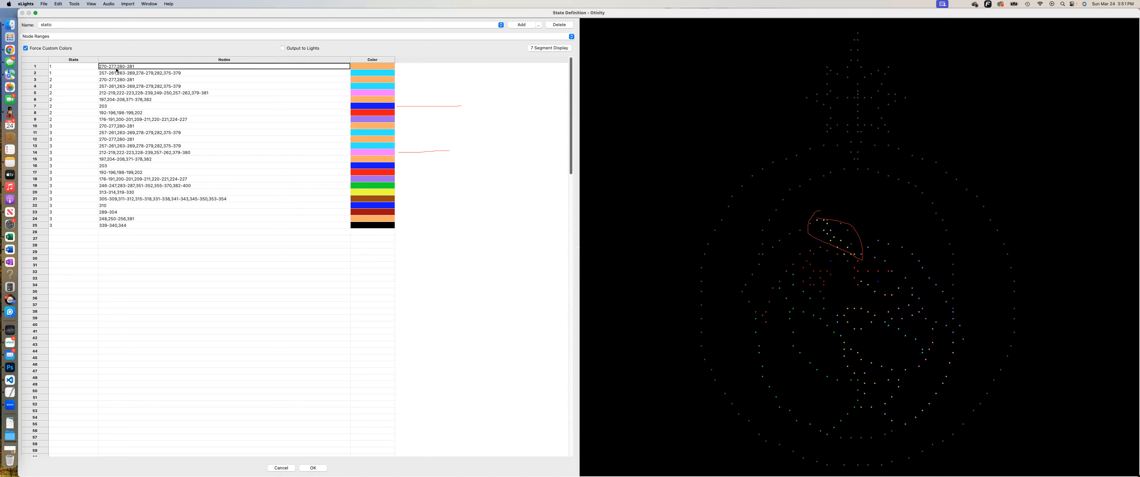
{"action": "left_click", "coordinate": [107, 66]}
{"action": "left_click", "coordinate": [87, 66]}
{"action": "left_click", "coordinate": [107, 67]}
{"action": "left_click", "coordinate": [107, 67]}
{"action": "key", "text": "Delete"}
{"action": "left_click", "coordinate": [109, 75]}
{"action": "left_click", "coordinate": [109, 75]}
{"action": "key", "text": "Delete"}
{"action": "left_click", "coordinate": [109, 79]}
{"action": "left_click", "coordinate": [109, 79]}
{"action": "key", "text": "Delete"}
Clear the node ranges of rows 4 to 6 in the static state definition
{"action": "double_click", "coordinate": [110, 87]}
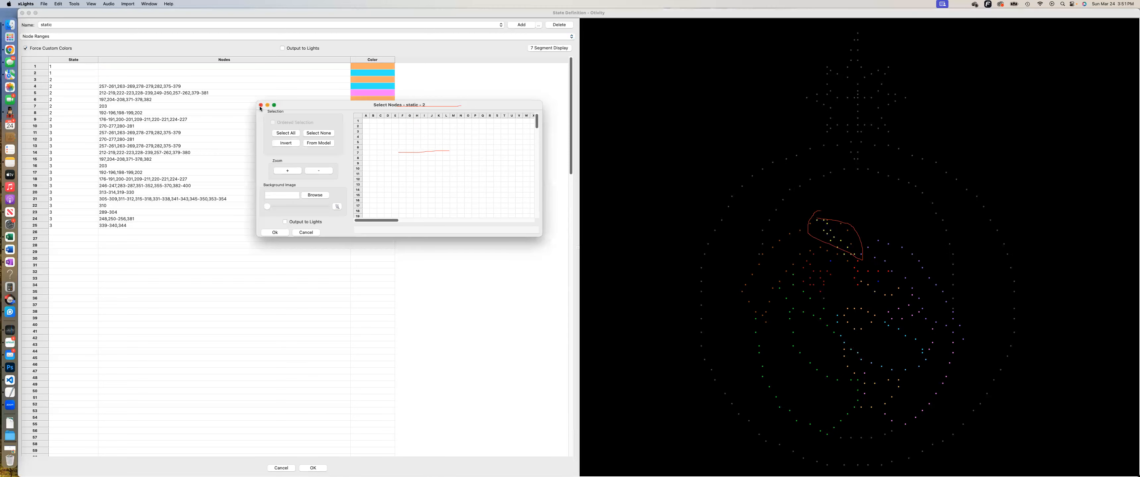
{"action": "left_click", "coordinate": [261, 105]}
{"action": "left_click", "coordinate": [119, 88]}
{"action": "key", "text": "Delete"}
{"action": "left_click", "coordinate": [128, 94]}
{"action": "left_click", "coordinate": [128, 94]}
{"action": "key", "text": "Delete"}
{"action": "left_click", "coordinate": [125, 99]}
{"action": "left_click", "coordinate": [125, 99]}
{"action": "key", "text": "Delete"}
Clear the node ranges of rows 7 to 9 in the static state definition
{"action": "left_click", "coordinate": [120, 106]}
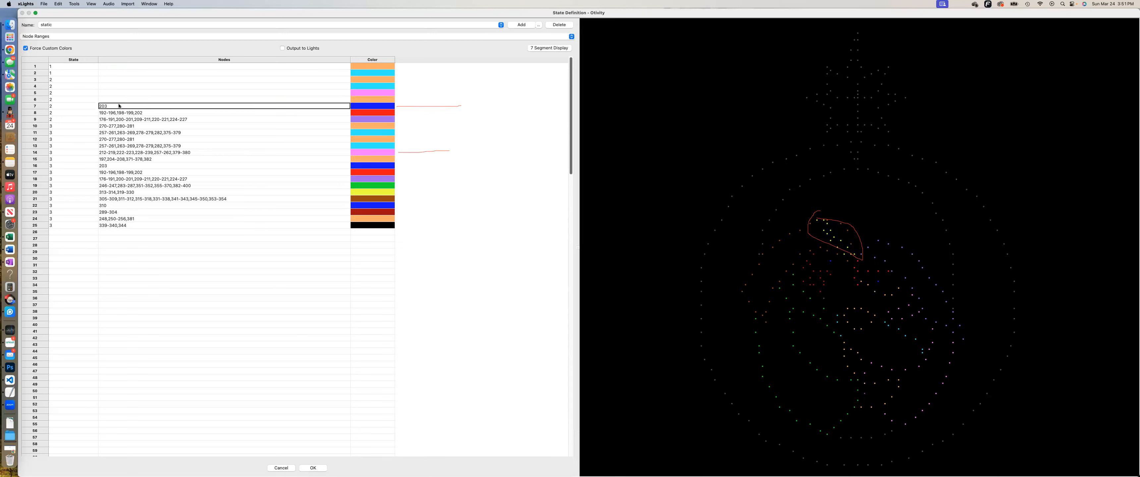
{"action": "left_click", "coordinate": [119, 106]}
{"action": "key", "text": "Delete"}
{"action": "left_click", "coordinate": [117, 113]}
{"action": "left_click", "coordinate": [117, 114]}
{"action": "key", "text": "Delete"}
{"action": "left_click", "coordinate": [116, 120]}
{"action": "left_click", "coordinate": [131, 120]}
{"action": "key", "text": "Delete"}
{"action": "left_click", "coordinate": [181, 297]}
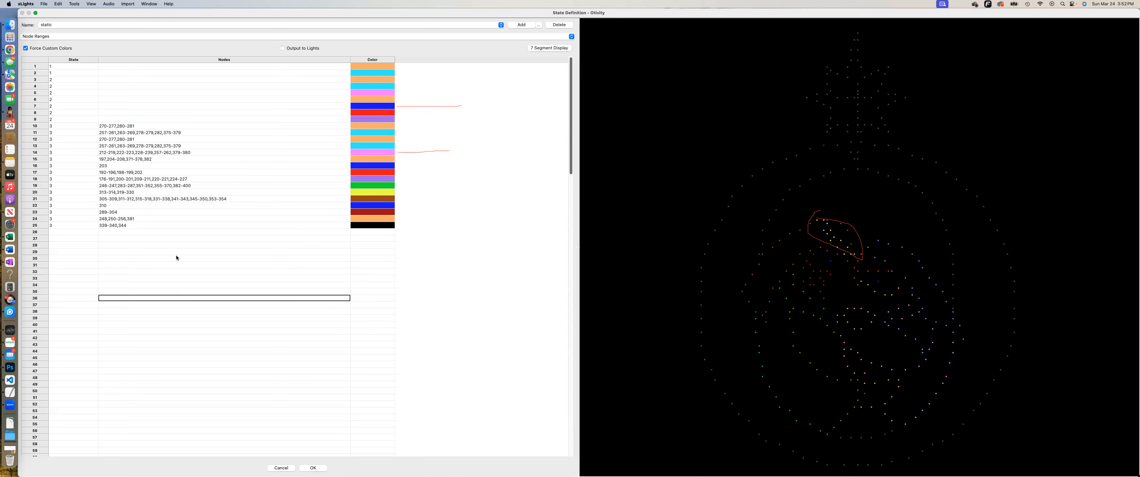
Clear the state numbers of rows 1 to 5 in the static state definition
{"action": "left_click", "coordinate": [64, 67]}
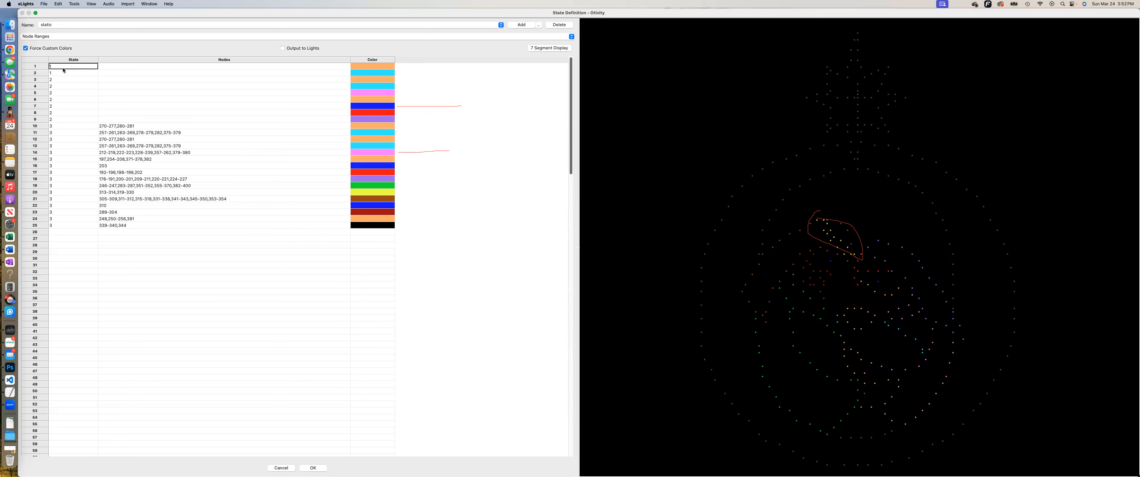
{"action": "key", "text": "Delete"}
{"action": "left_click", "coordinate": [64, 78]}
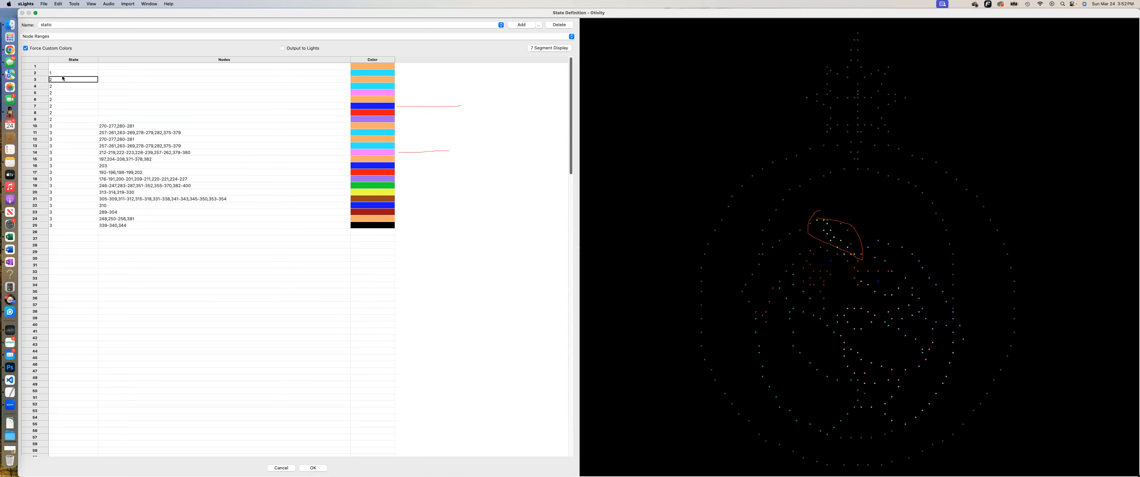
{"action": "key", "text": "Delete"}
{"action": "left_click", "coordinate": [62, 74]}
{"action": "key", "text": "Delete"}
{"action": "left_click", "coordinate": [63, 88]}
{"action": "key", "text": "Delete"}
{"action": "left_click", "coordinate": [64, 94]}
{"action": "key", "text": "Delete"}
Clear the state numbers of rows 6 to 9 in the static state definition
{"action": "left_click", "coordinate": [63, 99]}
{"action": "key", "text": "Delete"}
{"action": "left_click", "coordinate": [64, 106]}
{"action": "key", "text": "Delete"}
{"action": "left_click", "coordinate": [63, 113]}
{"action": "key", "text": "Delete"}
{"action": "left_click", "coordinate": [64, 120]}
{"action": "key", "text": "Delete"}
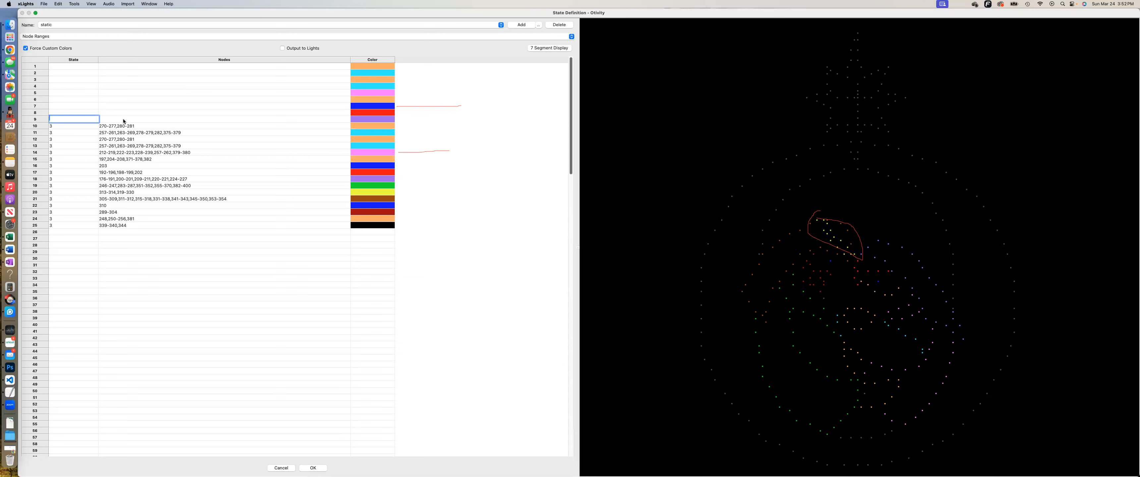
Add a new state model named JOY to the Otivity prop
{"action": "left_click", "coordinate": [226, 26]}
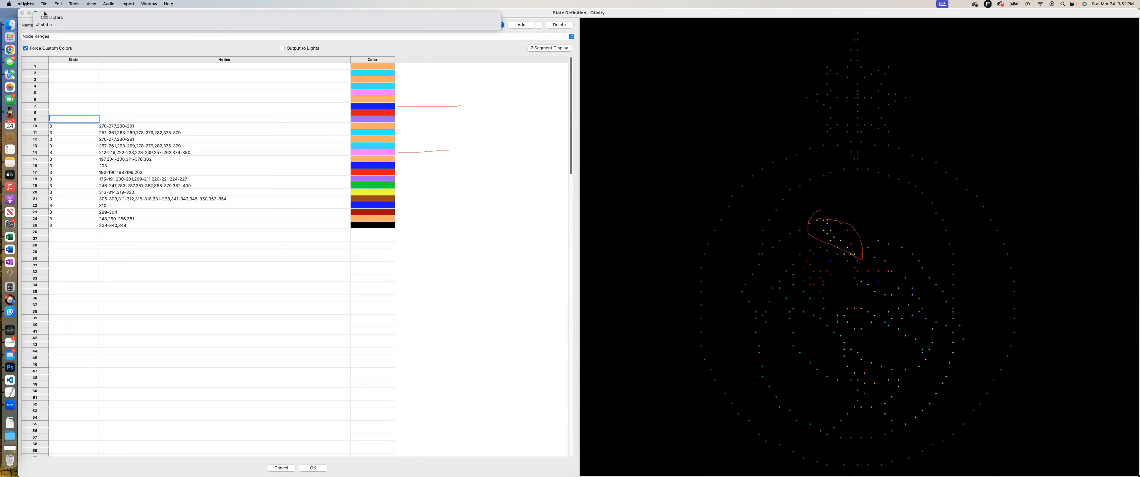
{"action": "left_click", "coordinate": [497, 56]}
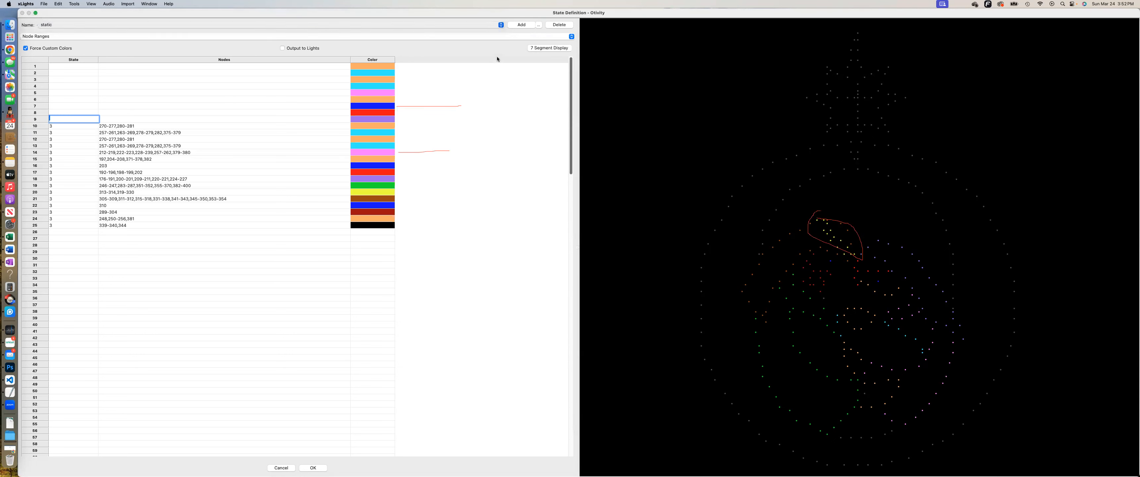
{"action": "left_click", "coordinate": [518, 25]}
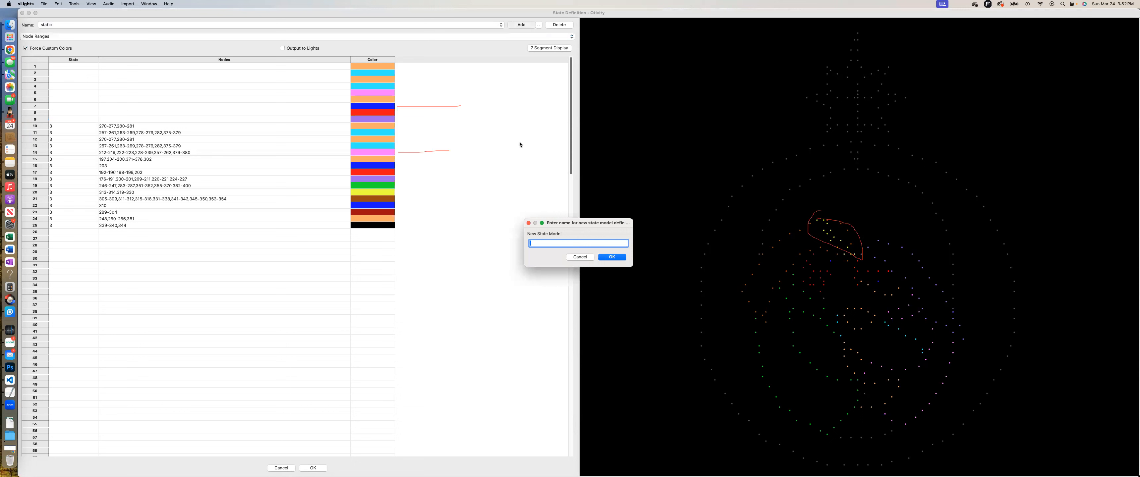
{"action": "type", "text": "JOY"}
{"action": "left_click", "coordinate": [612, 257]}
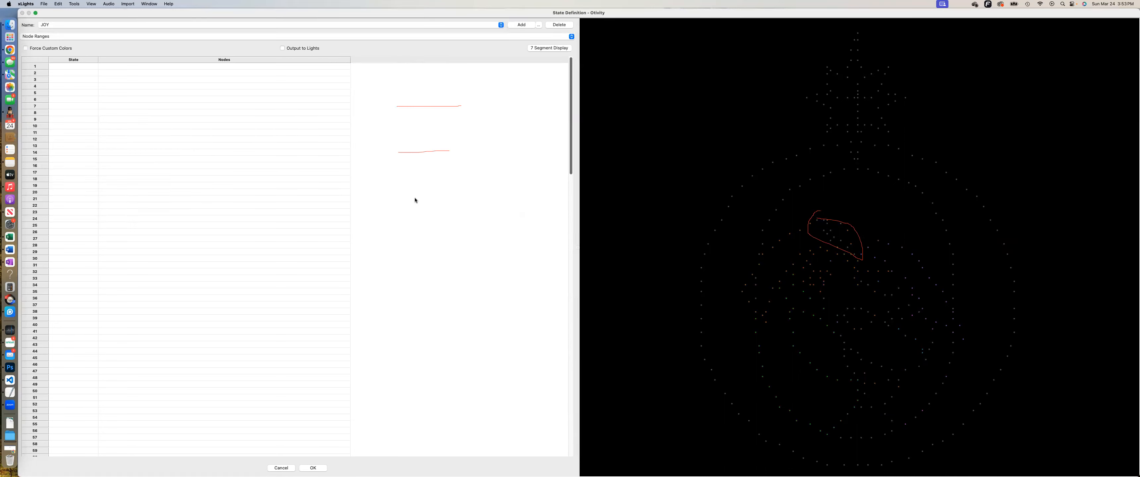
Name the state in row 1 o and fill its nodes from the O submodel
{"action": "left_click", "coordinate": [62, 67]}
{"action": "type", "text": "d"}
{"action": "left_click", "coordinate": [108, 67]}
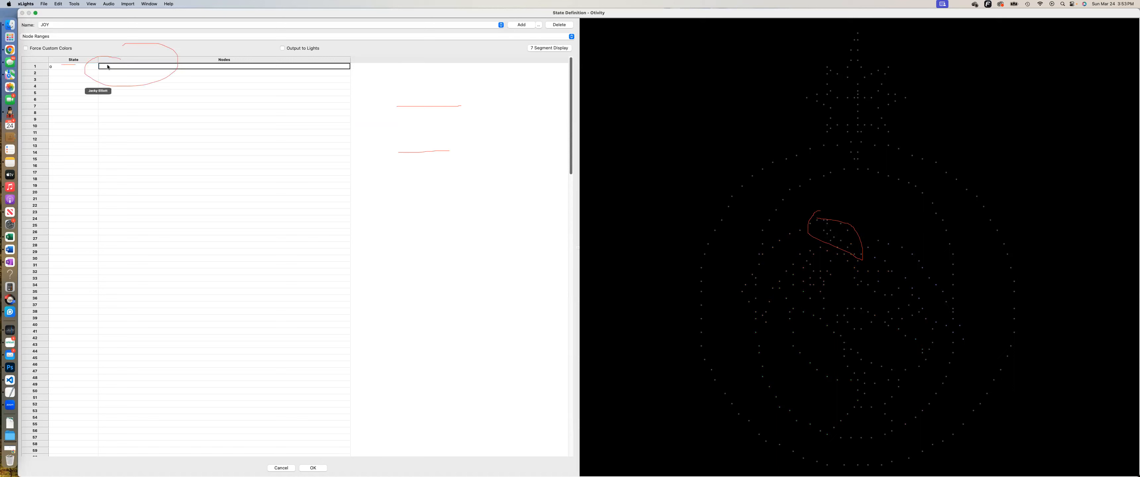
{"action": "right_click", "coordinate": [108, 67]}
{"action": "left_click", "coordinate": [129, 69]}
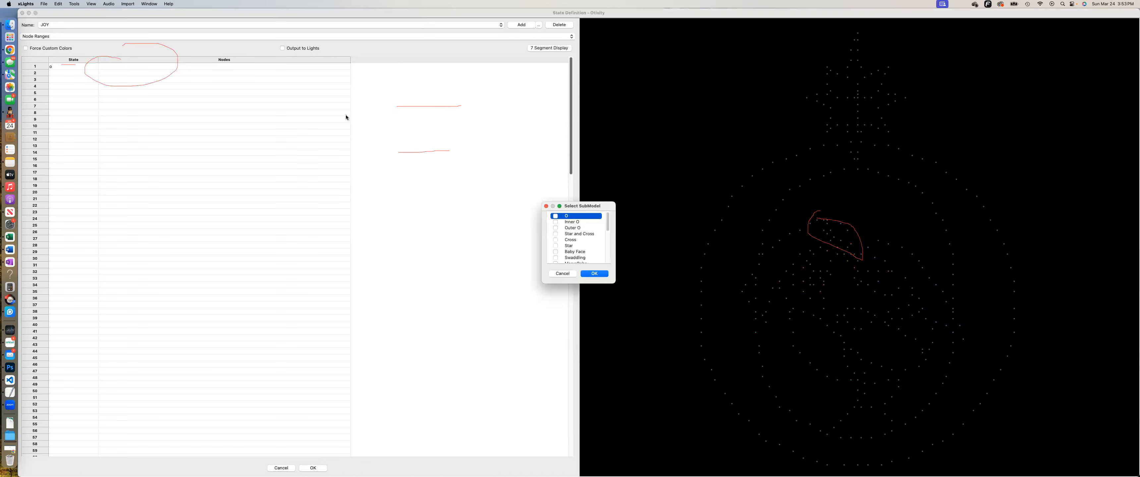
{"action": "left_click", "coordinate": [556, 228]}
{"action": "left_click", "coordinate": [556, 222]}
{"action": "left_click", "coordinate": [556, 228]}
{"action": "left_click", "coordinate": [556, 222]}
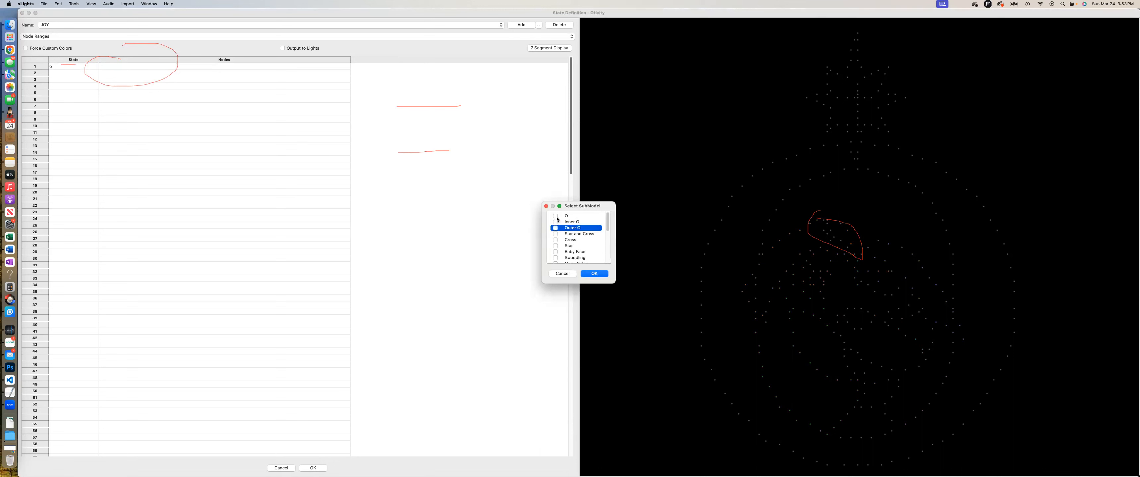
{"action": "left_click", "coordinate": [556, 216]}
{"action": "left_click", "coordinate": [595, 274]}
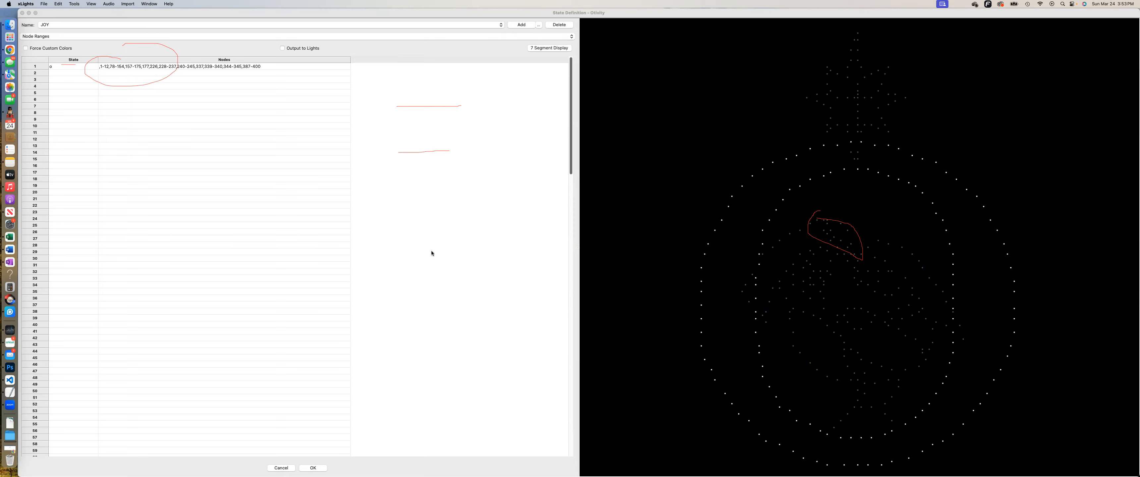
Accept the Otivity state definitions and save the layout
{"action": "mouse_move", "coordinate": [300, 320]}
{"action": "left_mouse_down"}
{"action": "mouse_move", "coordinate": [310, 422]}
{"action": "mouse_move", "coordinate": [296, 445]}
{"action": "left_mouse_up"}
{"action": "left_click_drag", "start_coordinate": [326, 442], "coordinate": [318, 468]}
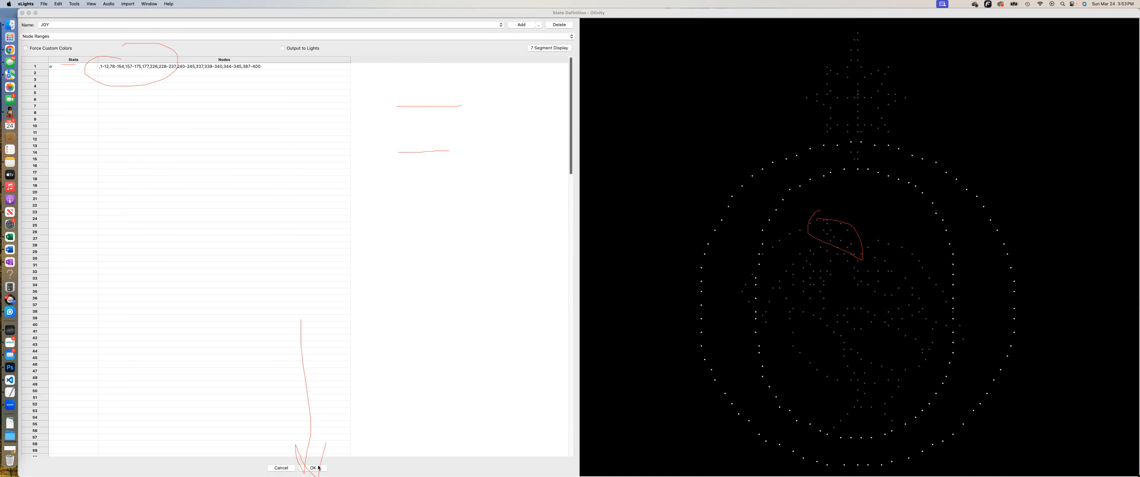
{"action": "left_click", "coordinate": [318, 468]}
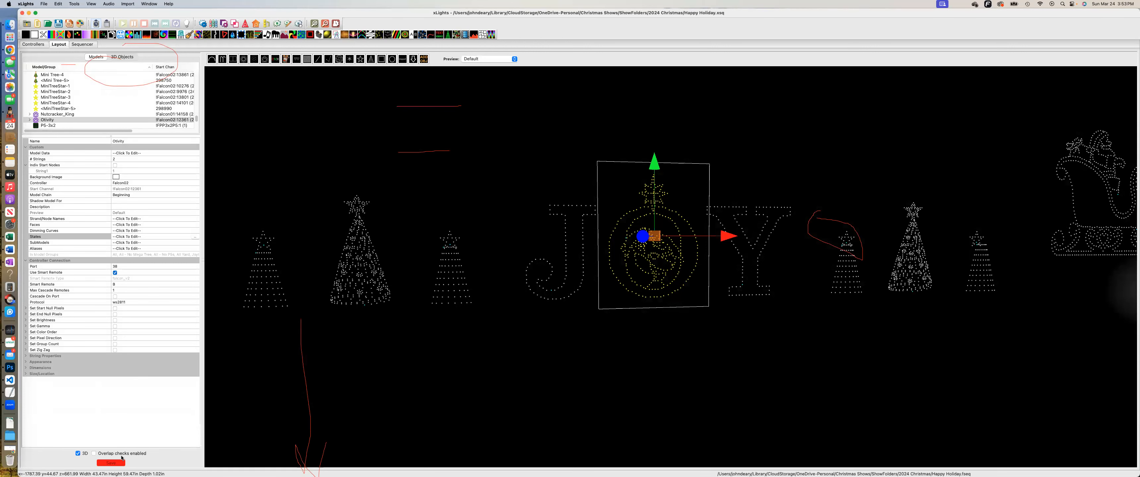
{"action": "left_click", "coordinate": [112, 463]}
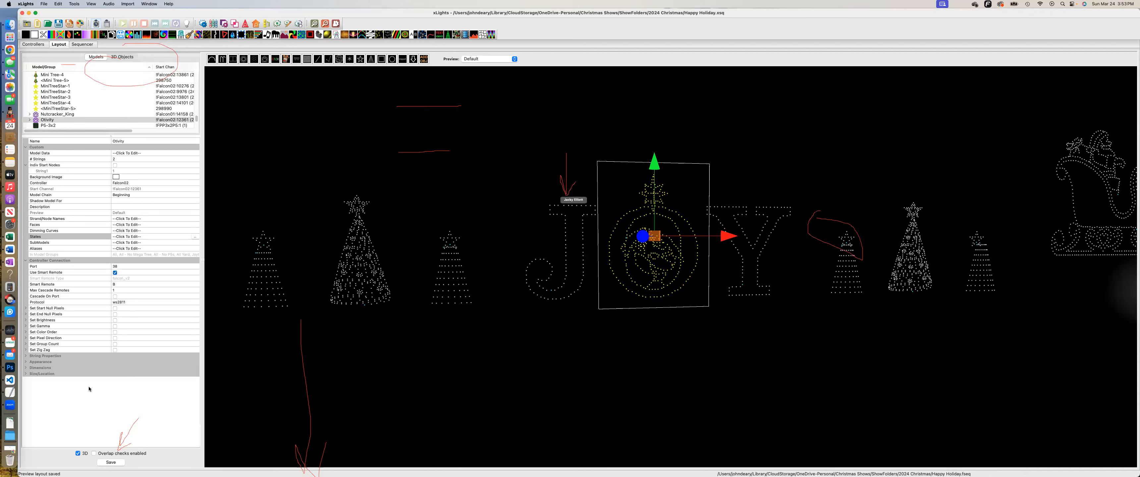
Open the state definitions of the J_for_Joy prop and add a state model named JOY
{"action": "left_click", "coordinate": [557, 274]}
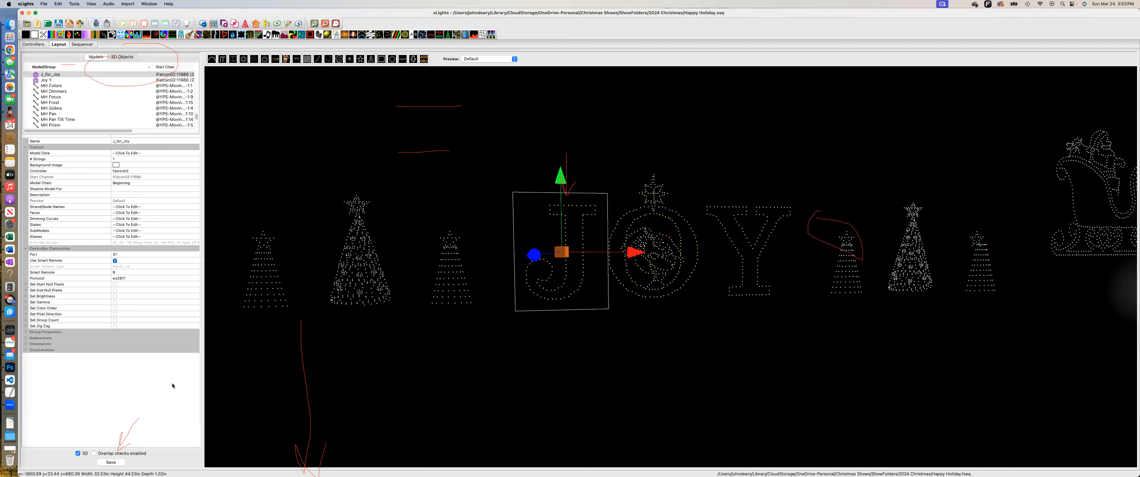
{"action": "left_click", "coordinate": [172, 227]}
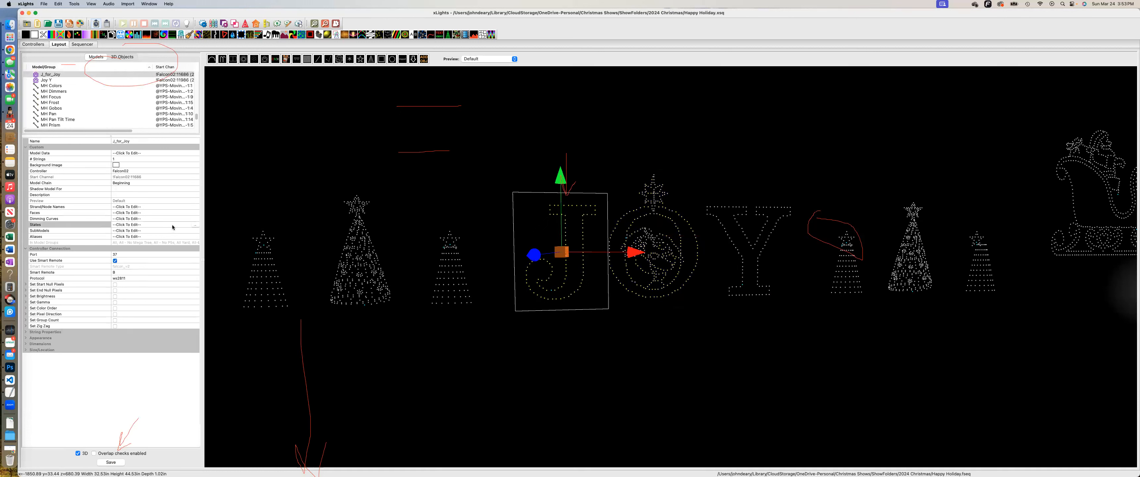
{"action": "left_click", "coordinate": [196, 227]}
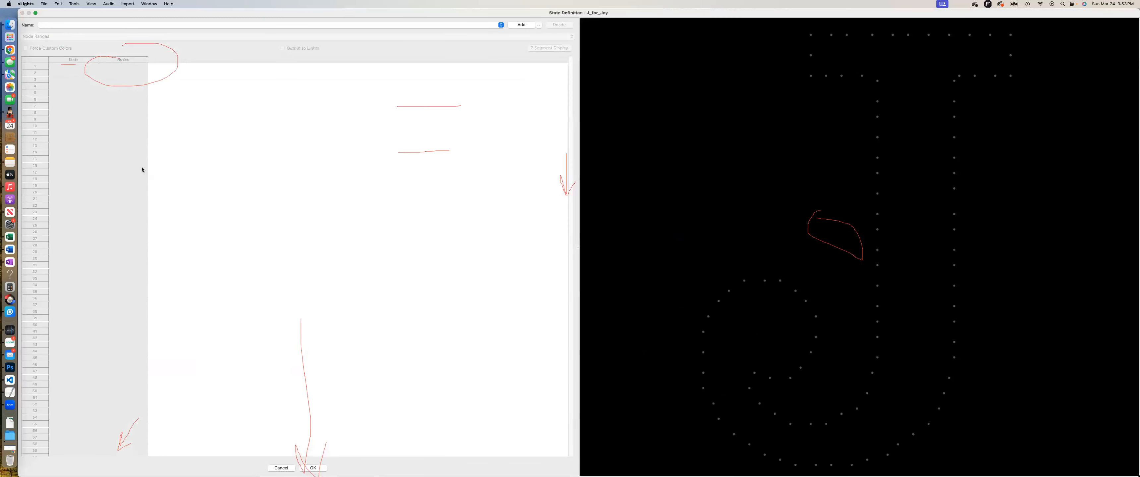
{"action": "left_click", "coordinate": [521, 25]}
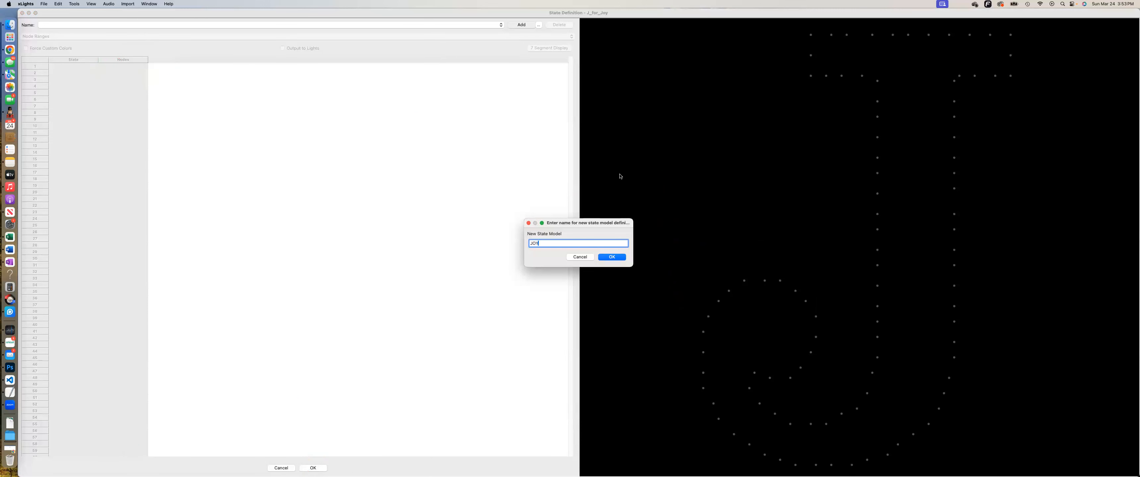
{"action": "left_click", "coordinate": [617, 257]}
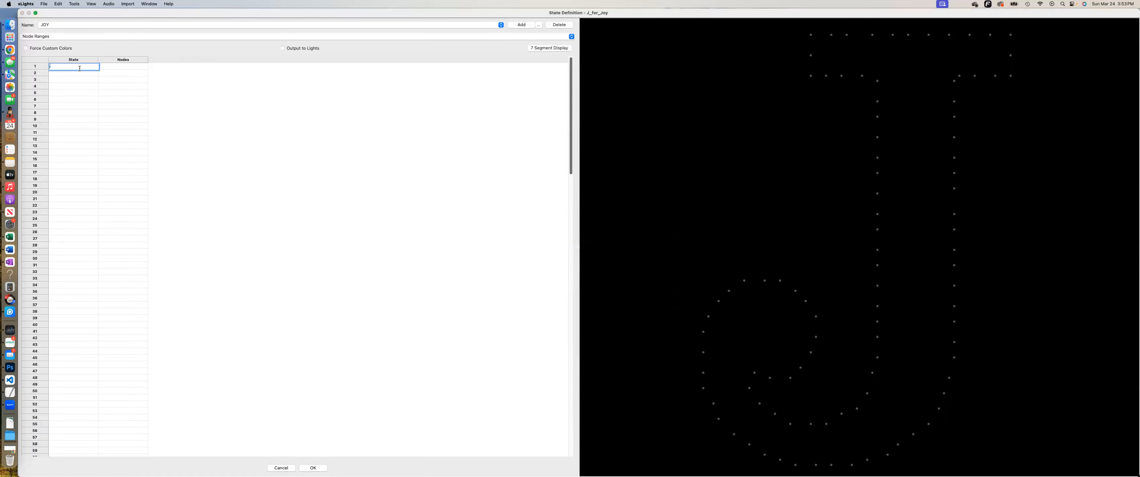
Assign all of the J's nodes to the state in row 1 of its JOY model, and save the layout
{"action": "left_click", "coordinate": [114, 67]}
{"action": "left_click_drag", "start_coordinate": [671, 23], "coordinate": [671, 23]}
{"action": "double_click", "coordinate": [53, 69]}
{"action": "double_click", "coordinate": [53, 68]}
{"action": "left_click", "coordinate": [743, 113]}
{"action": "left_click_drag", "start_coordinate": [645, 25], "coordinate": [1034, 472]}
{"action": "left_click", "coordinate": [308, 470]}
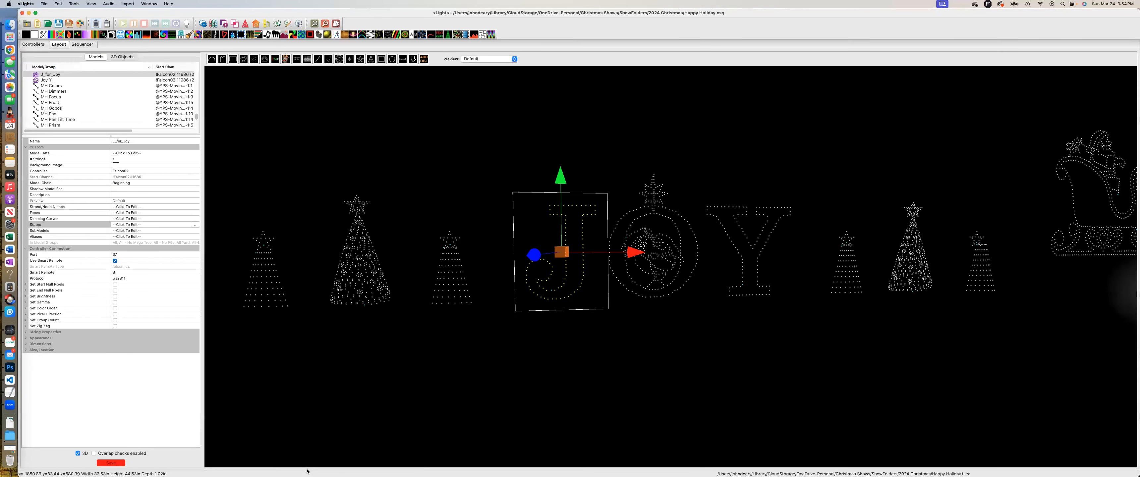
{"action": "left_click", "coordinate": [114, 465]}
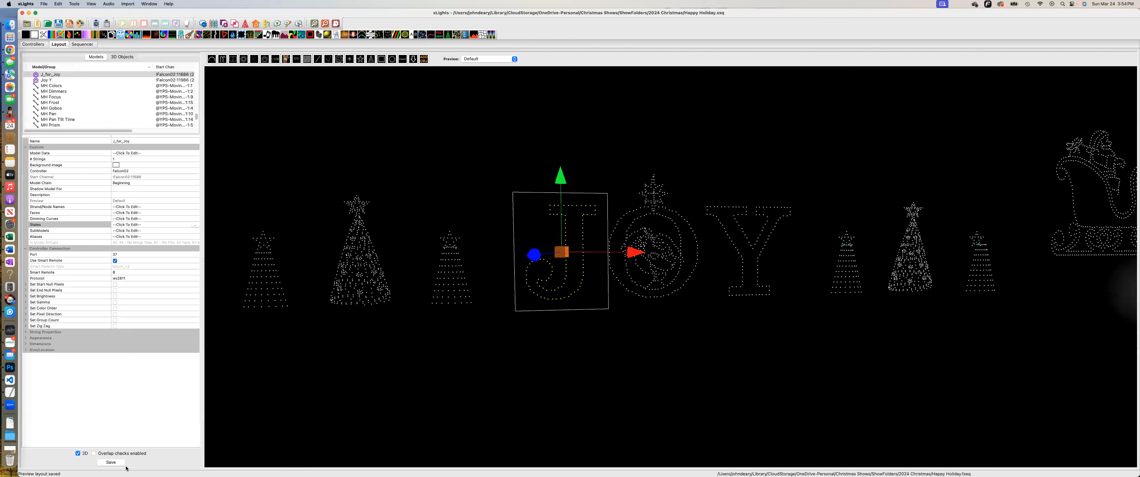
Open the state definitions of the Joy Y prop in an enlarged window and add a state model named JOY
{"action": "left_click", "coordinate": [730, 221]}
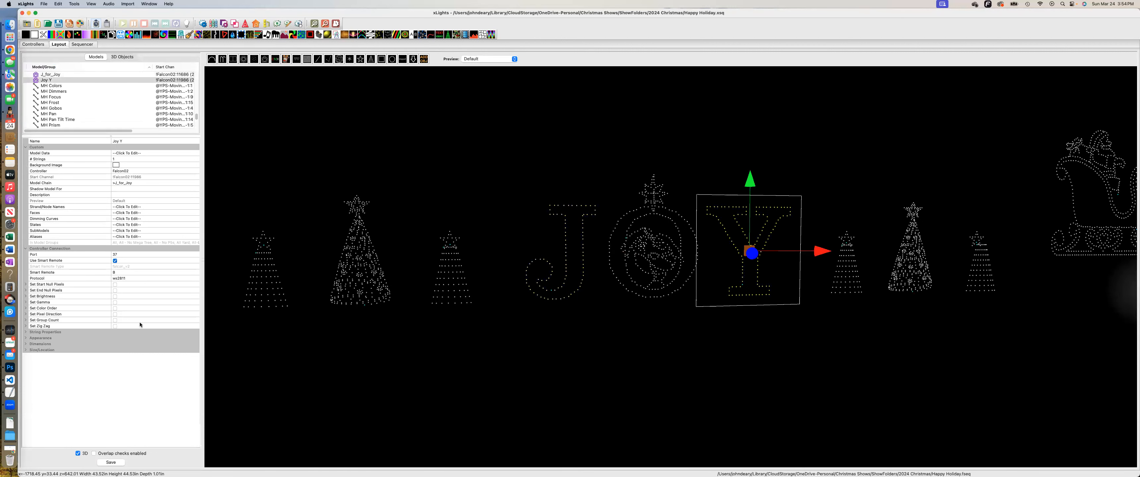
{"action": "left_click", "coordinate": [183, 225]}
{"action": "left_click", "coordinate": [196, 226]}
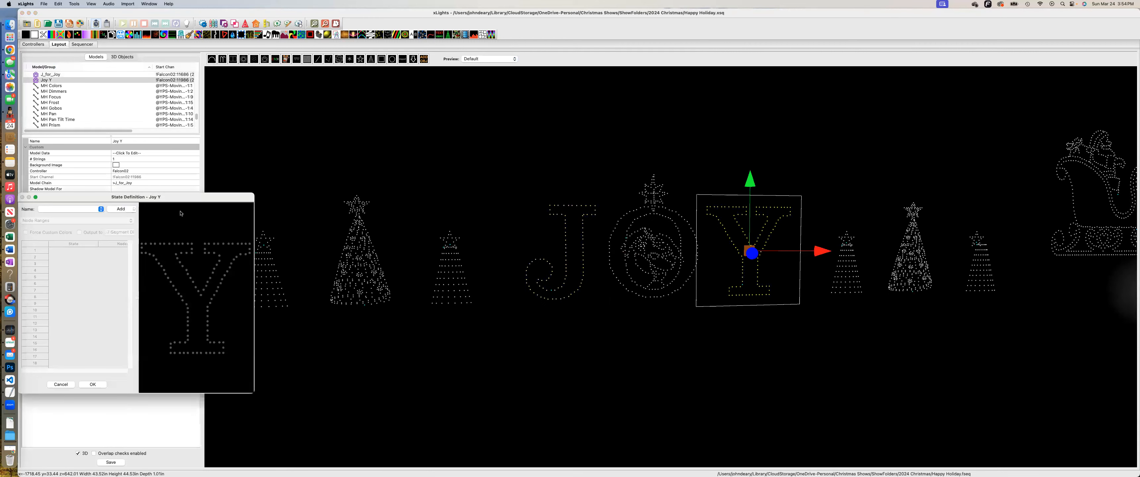
{"action": "double_click", "coordinate": [180, 200]}
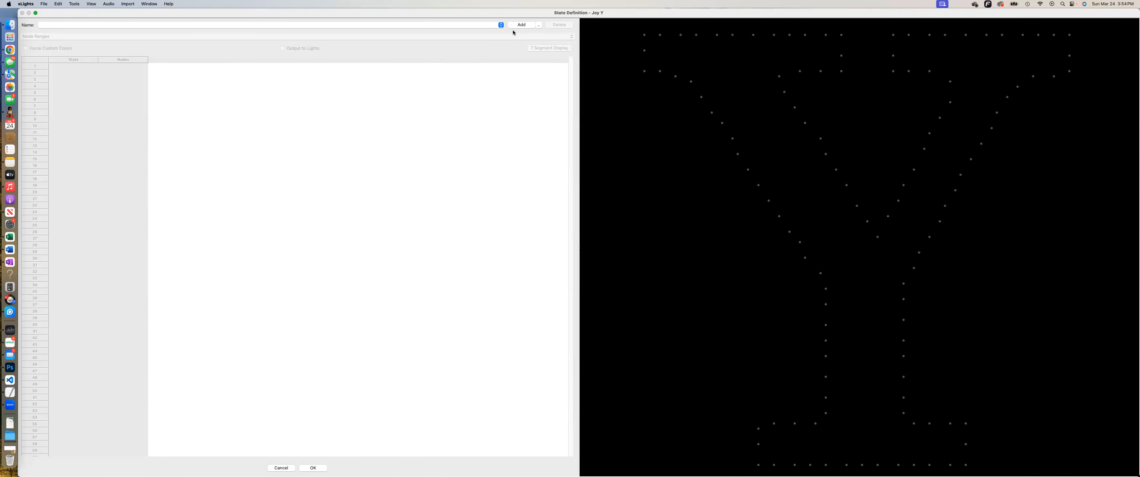
{"action": "left_click", "coordinate": [519, 25]}
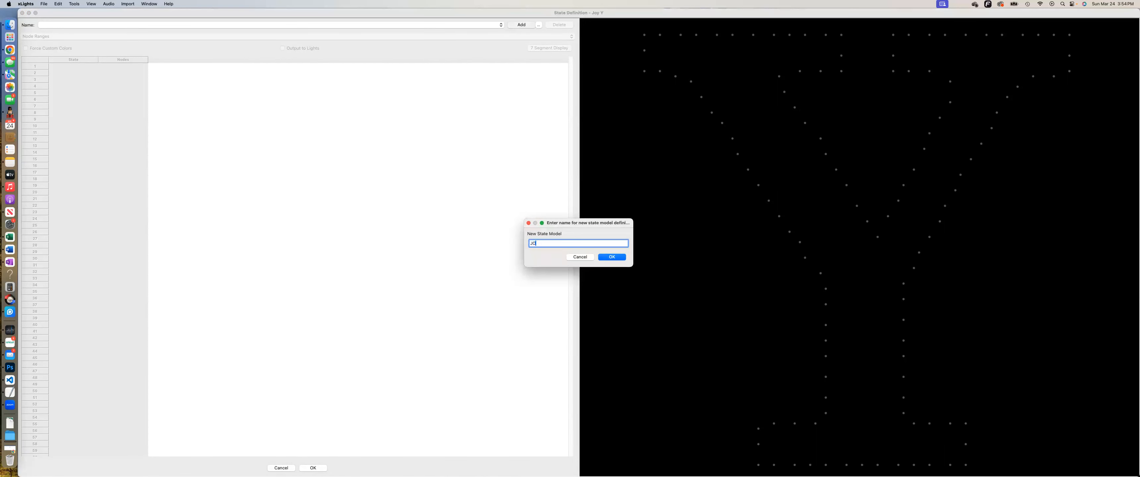
{"action": "left_click", "coordinate": [611, 258]}
Name the state in row 1 of the Y's JOY model, assign all of its nodes, and save the layout
{"action": "double_click", "coordinate": [67, 67]}
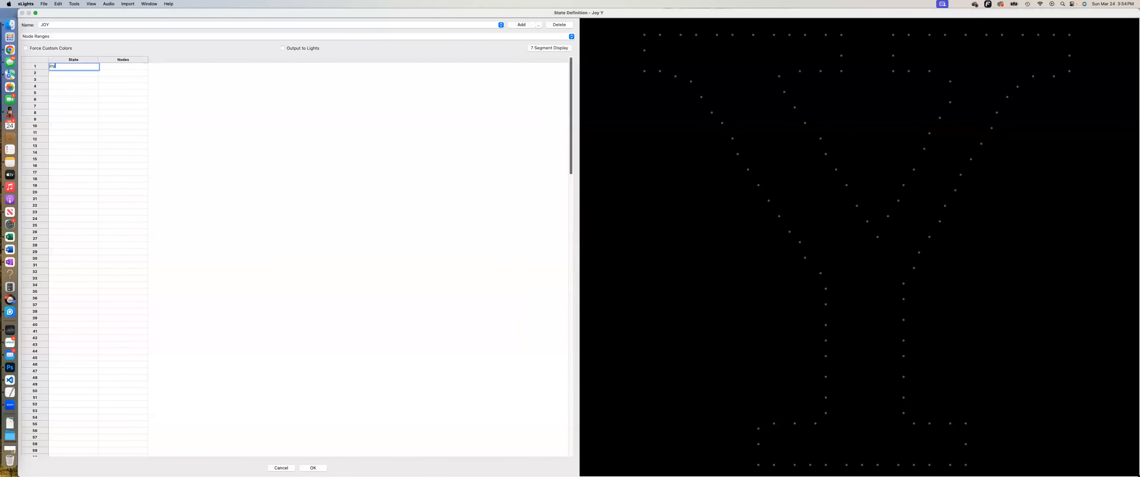
{"action": "left_click", "coordinate": [122, 69]}
{"action": "left_click_drag", "start_coordinate": [613, 23], "coordinate": [1099, 472]}
{"action": "left_click", "coordinate": [313, 468]}
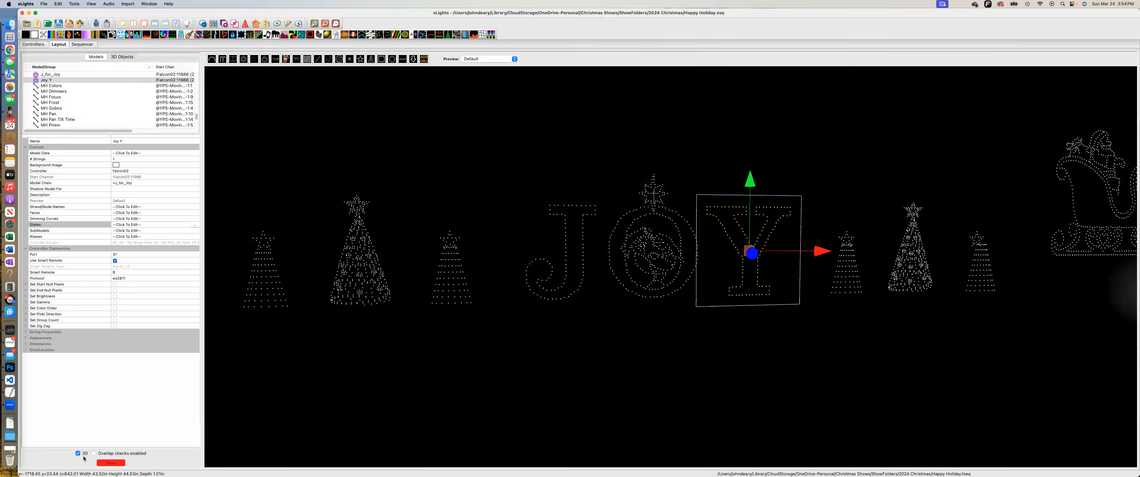
{"action": "left_click", "coordinate": [111, 463]}
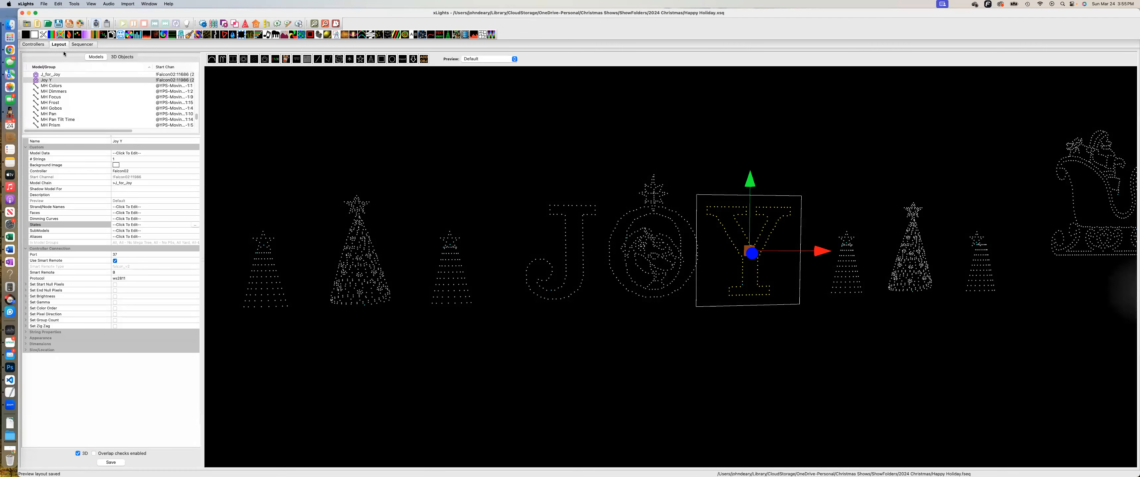
Create a new sequence in the sequencer and switch its view from My Master to Joytivity
{"action": "left_click", "coordinate": [82, 44]}
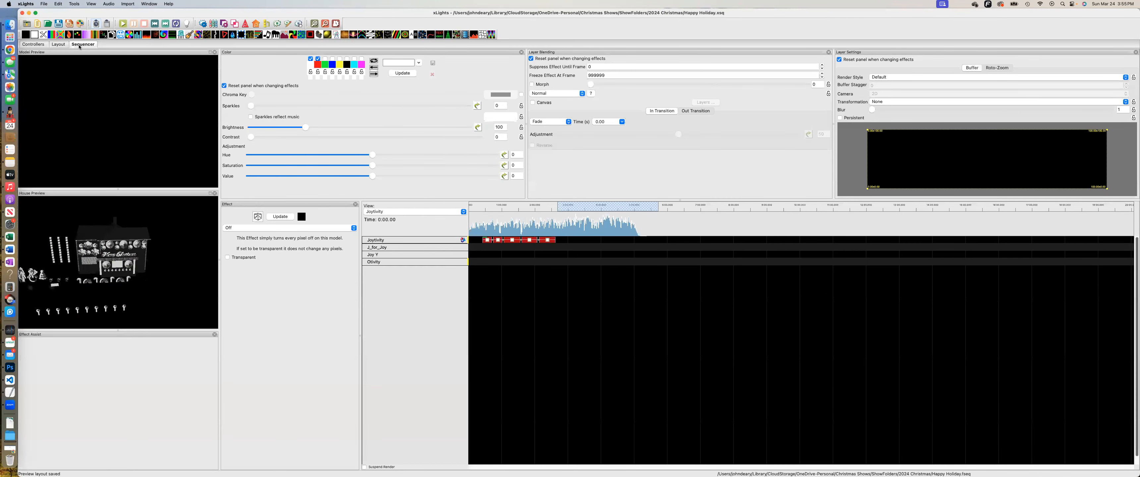
{"action": "left_click", "coordinate": [37, 25]}
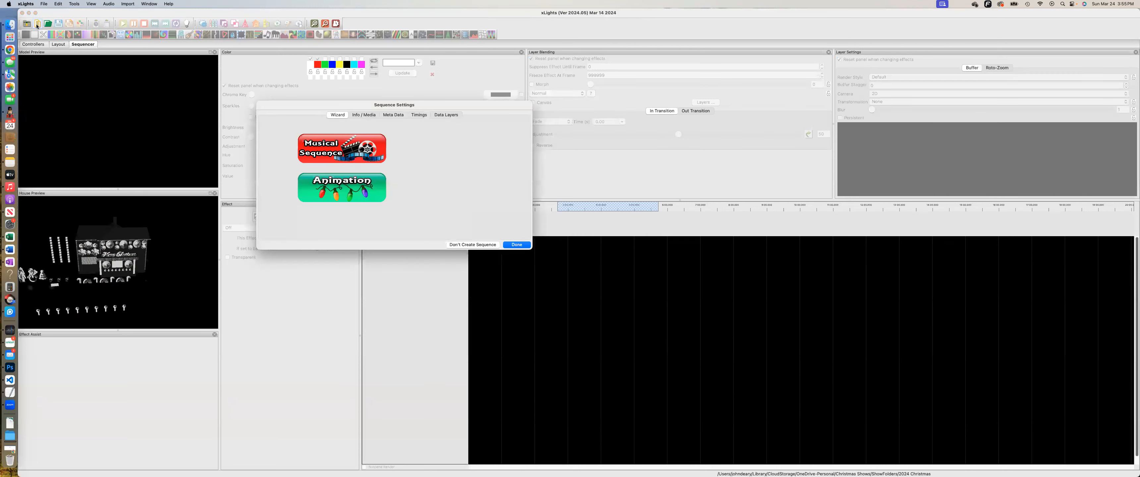
{"action": "left_click", "coordinate": [517, 245]}
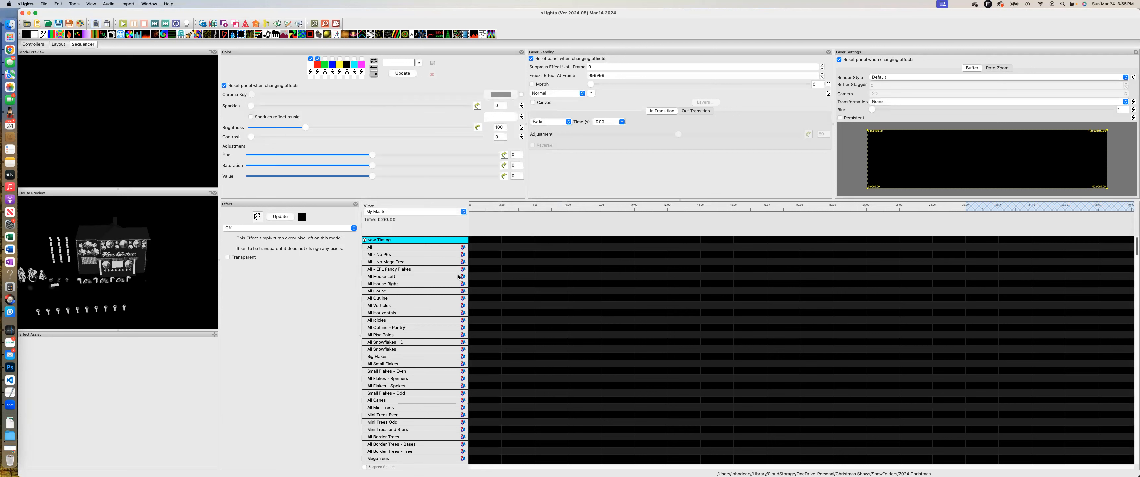
{"action": "scroll", "coordinate": [421, 317], "scroll_direction": "down", "scroll_amount": 5}
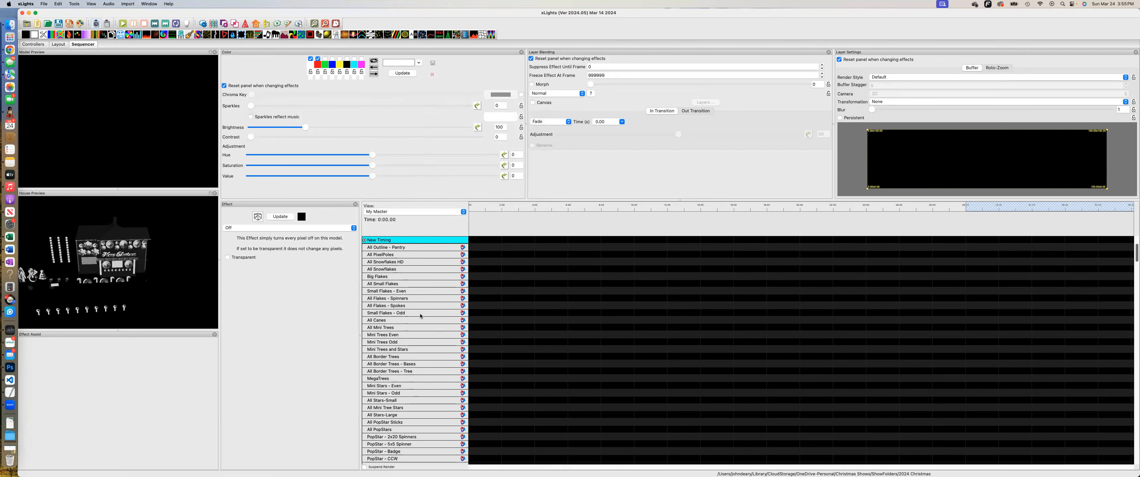
{"action": "left_click", "coordinate": [413, 212]}
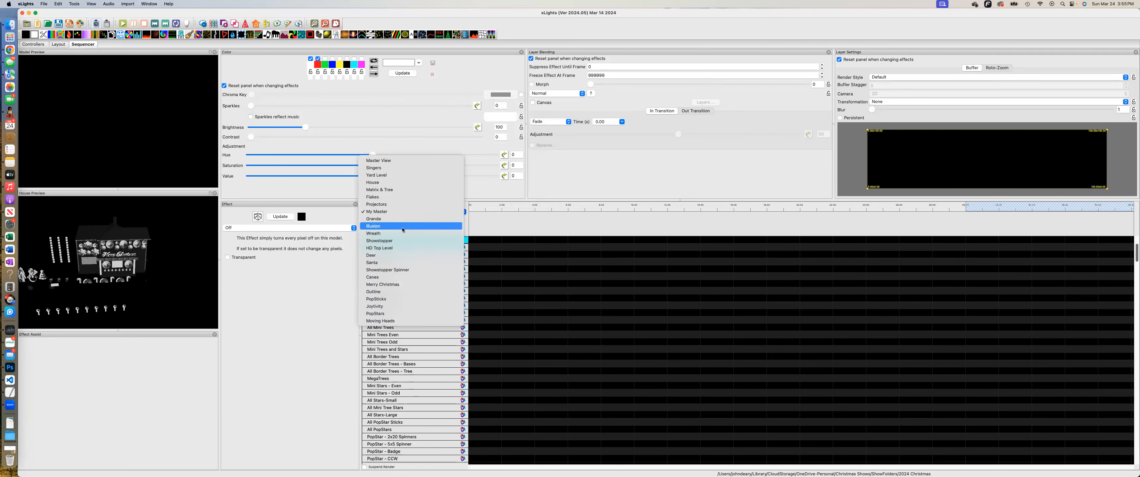
{"action": "left_click", "coordinate": [392, 307]}
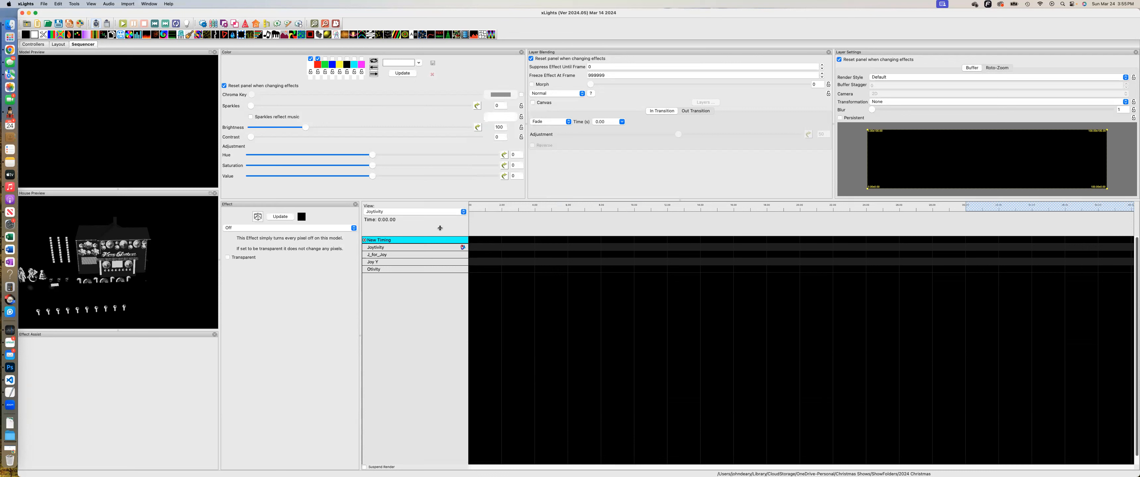
Place a State effect about 7.3 s long on the Otivity row, using the JOY state definition in yellow only
{"action": "left_click_drag", "start_coordinate": [412, 34], "coordinate": [590, 268]}
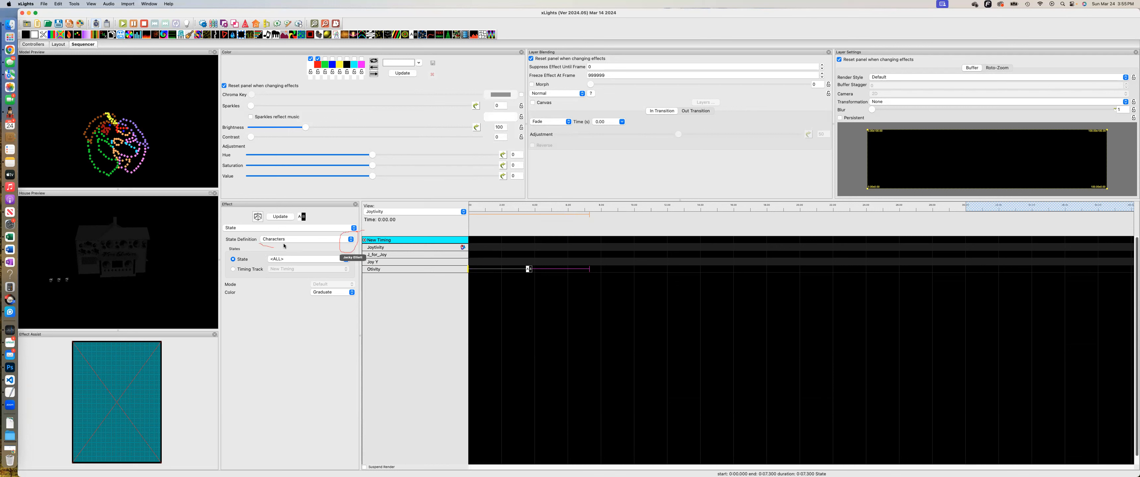
{"action": "left_click", "coordinate": [350, 240]}
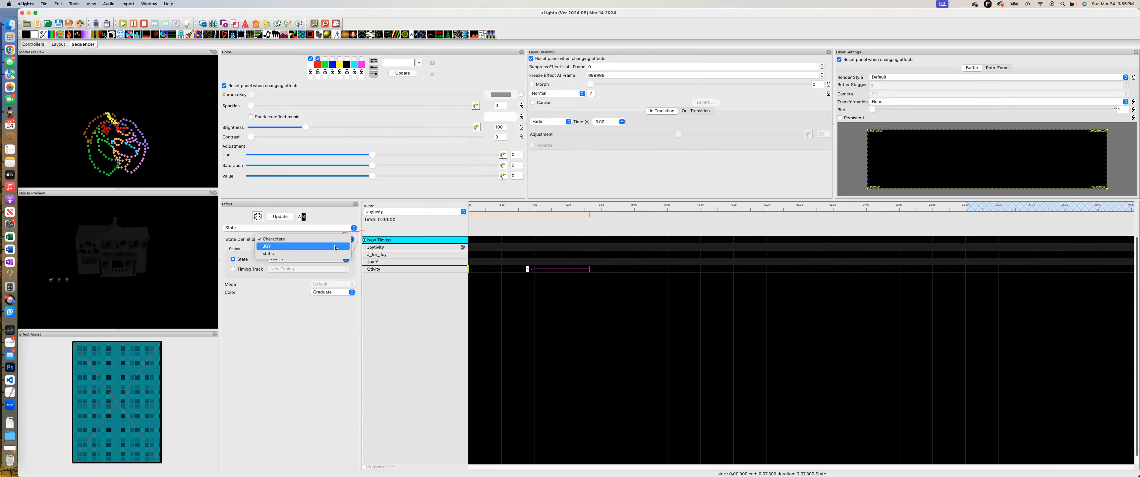
{"action": "left_click", "coordinate": [335, 247]}
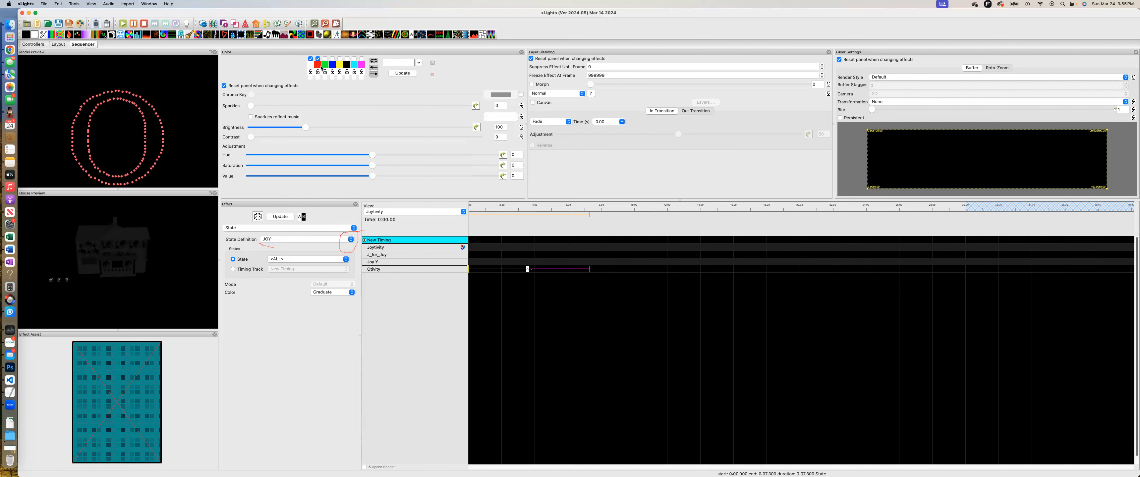
{"action": "left_click", "coordinate": [318, 59]}
{"action": "left_click", "coordinate": [339, 59]}
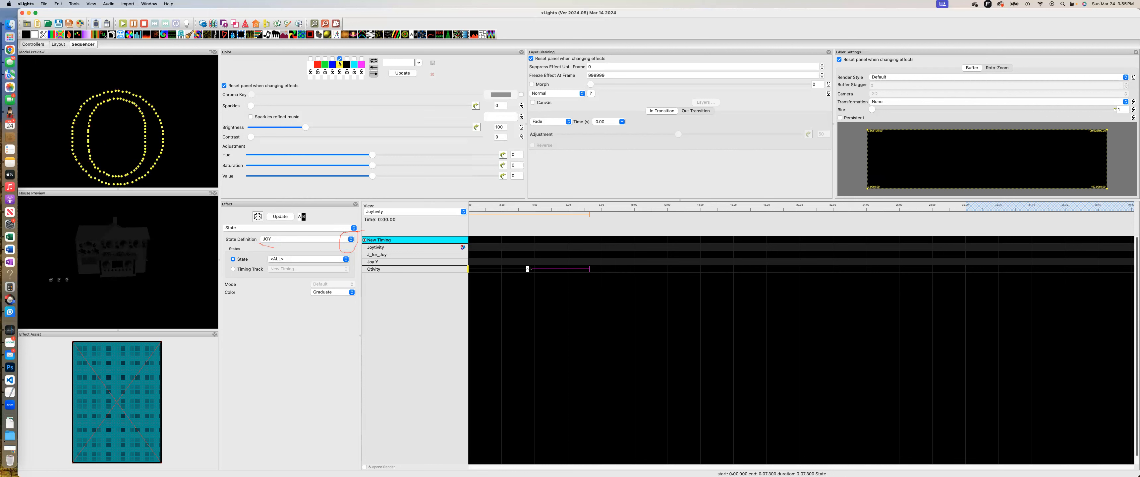
Switch the State effect to the Characters definition, preview states 1 and 2, and set the state to 3
{"action": "left_click", "coordinate": [351, 241]}
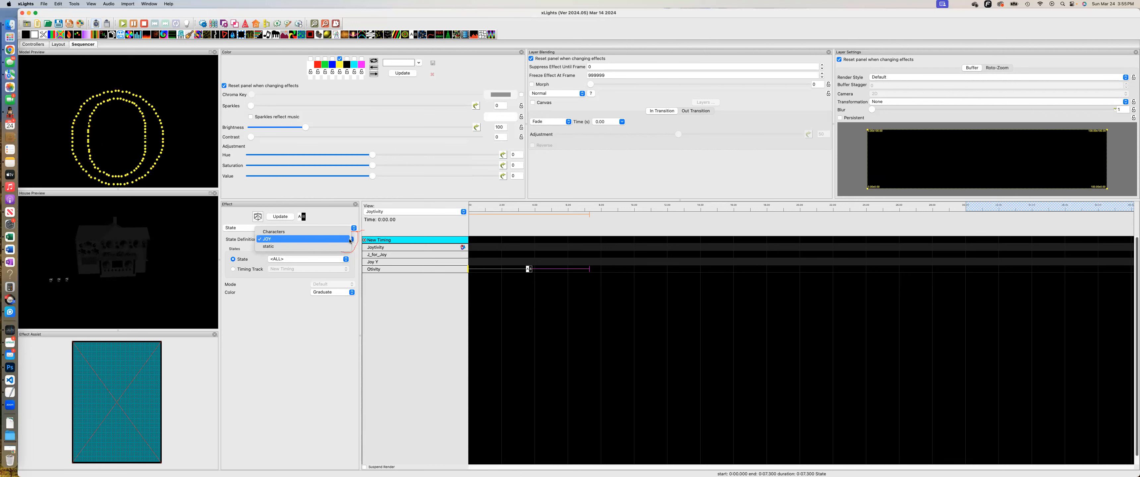
{"action": "left_click", "coordinate": [307, 232]}
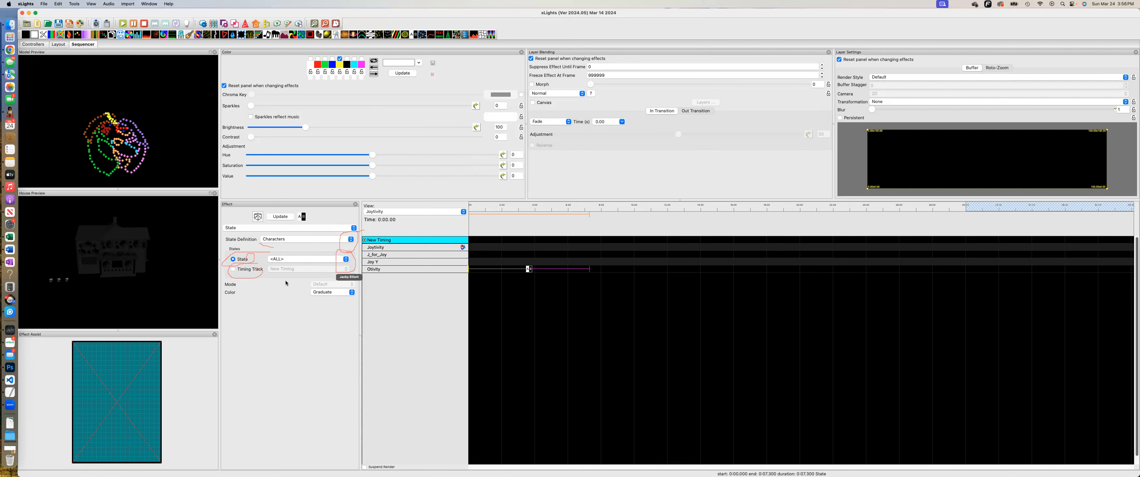
{"action": "left_click", "coordinate": [347, 260]}
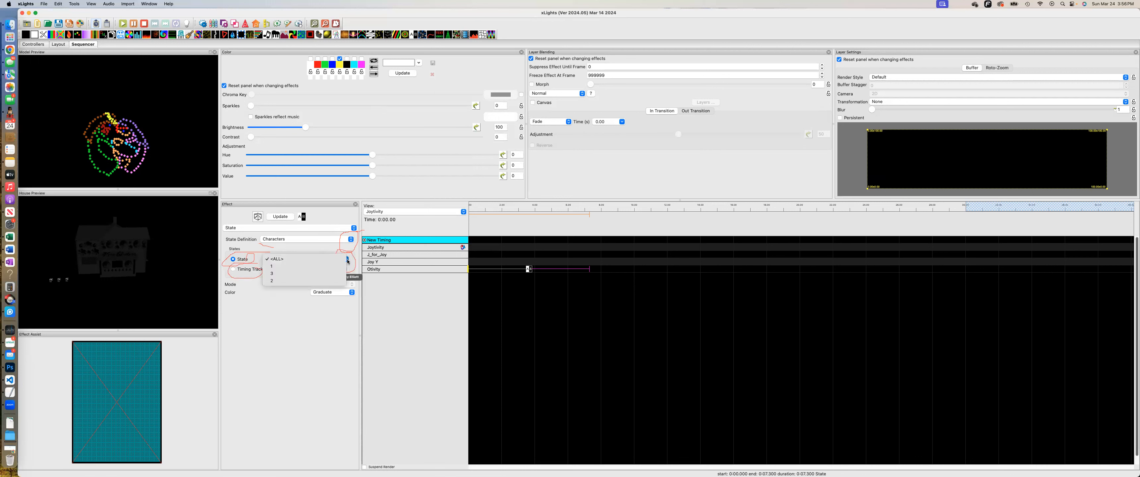
{"action": "left_click", "coordinate": [310, 267]}
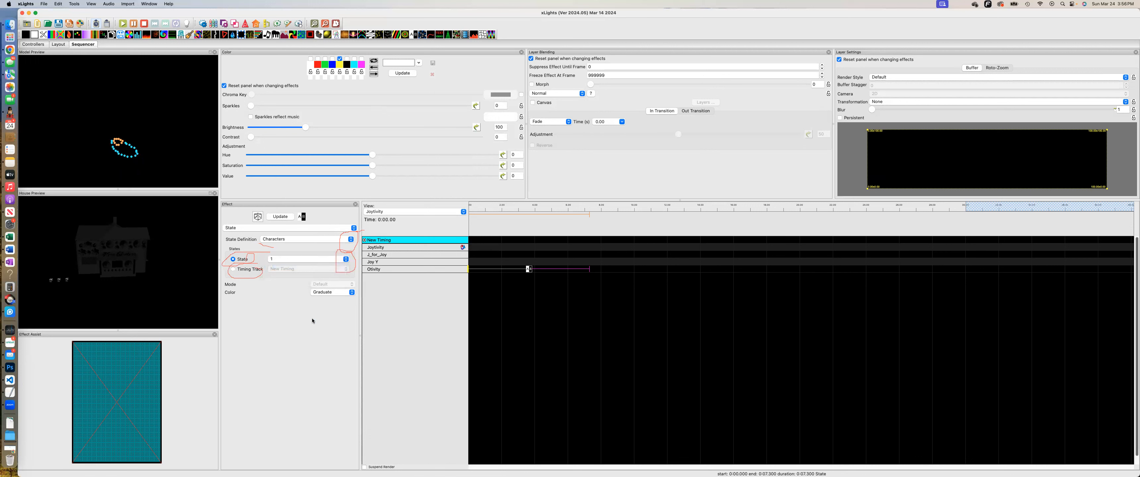
{"action": "left_click", "coordinate": [335, 259]}
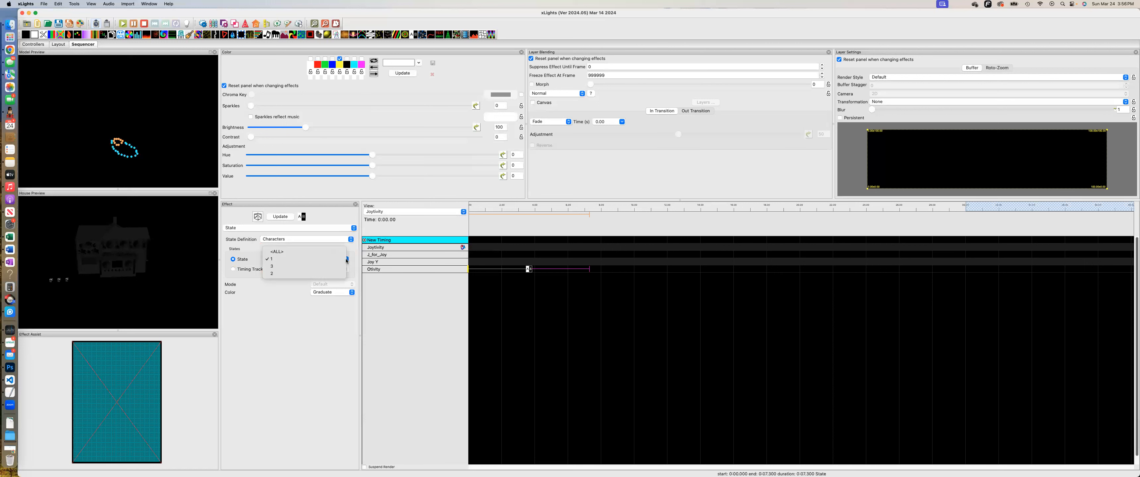
{"action": "left_click", "coordinate": [291, 274]}
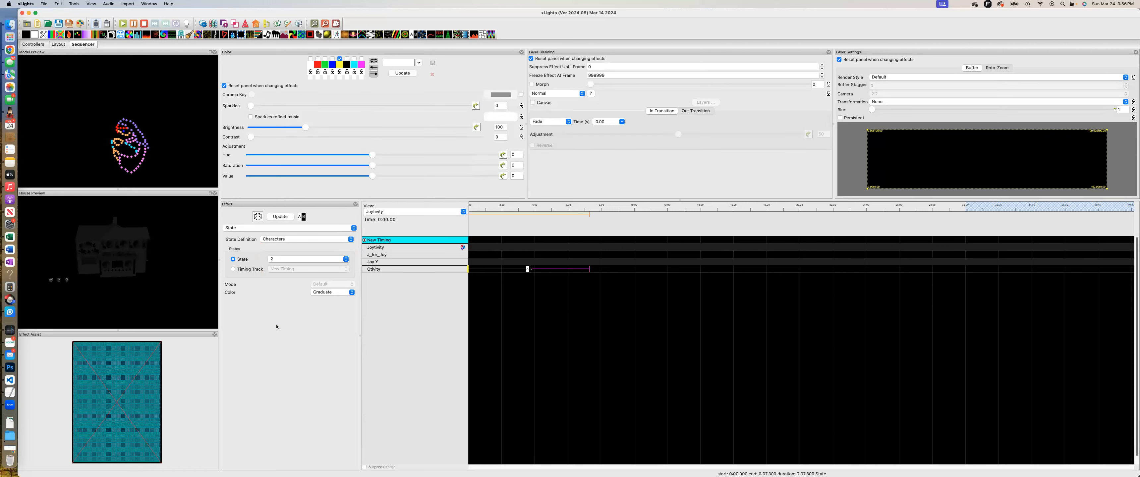
{"action": "left_click", "coordinate": [345, 259]}
{"action": "left_click", "coordinate": [295, 252]}
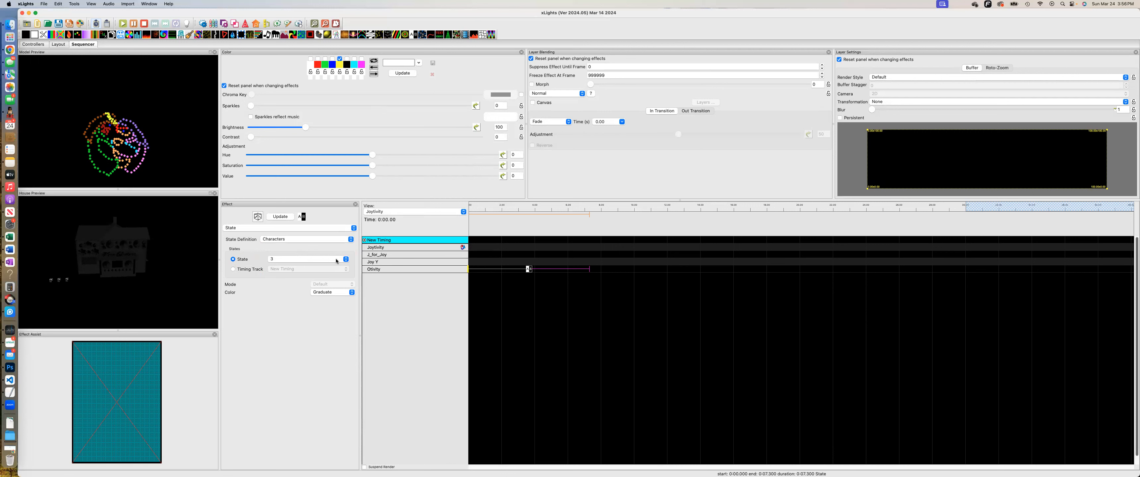
Insert one layer above the Otivity effect and two more layers below it
{"action": "right_click", "coordinate": [404, 274]}
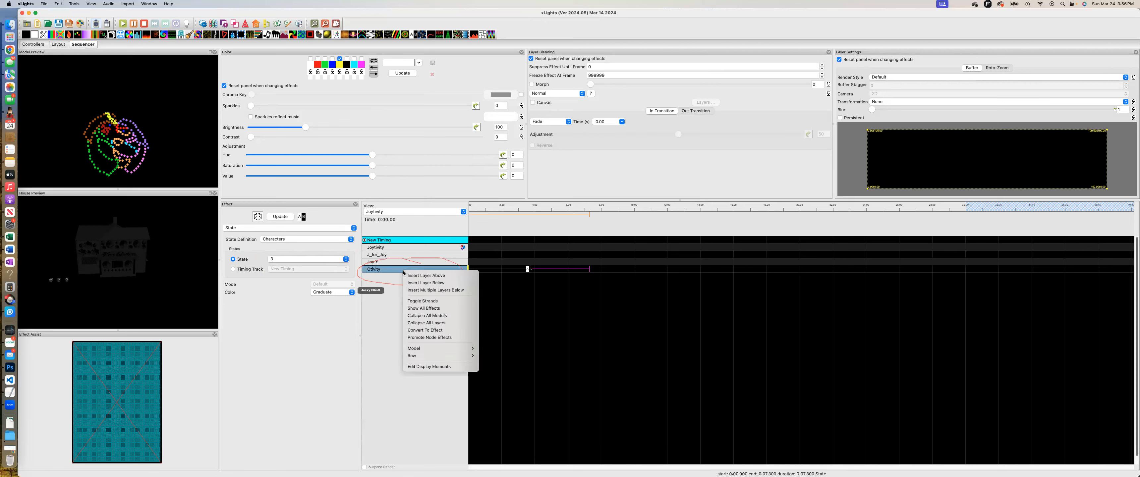
{"action": "left_click", "coordinate": [424, 279]}
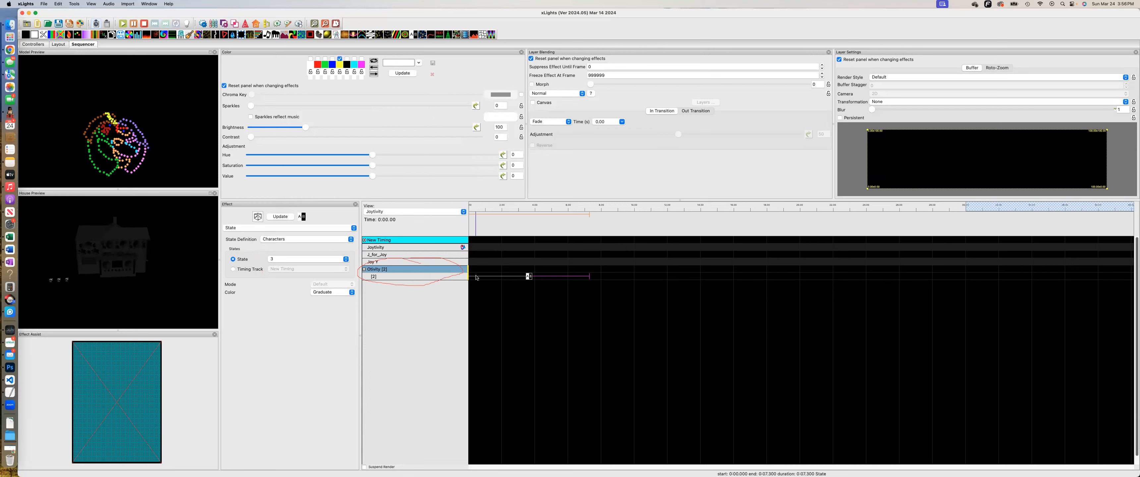
{"action": "left_click", "coordinate": [422, 275]}
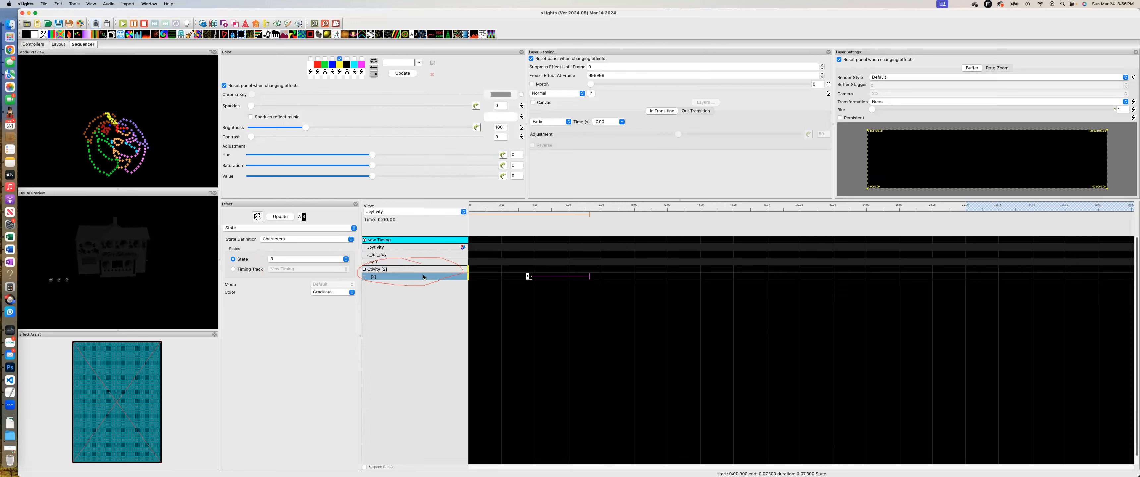
{"action": "right_click", "coordinate": [424, 276]}
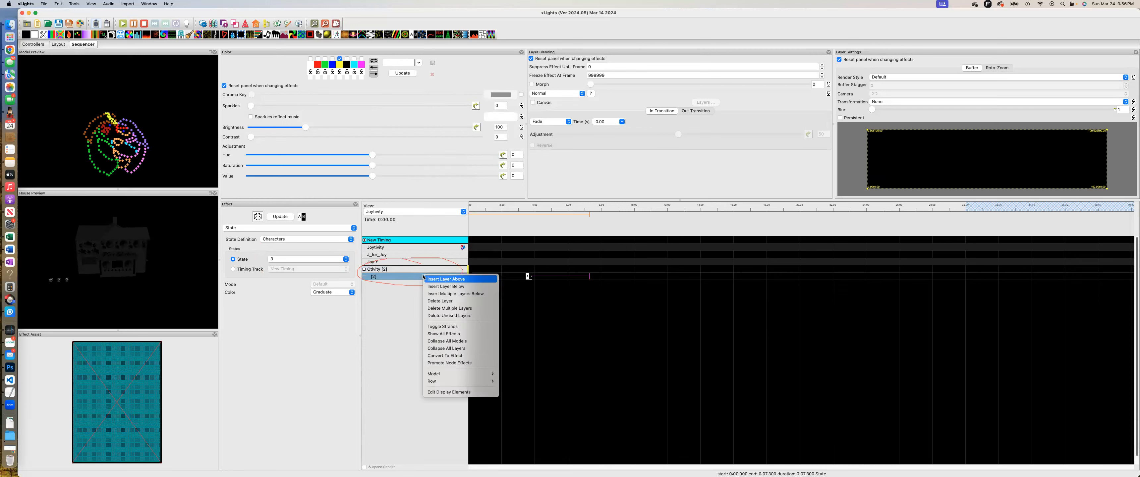
{"action": "left_click", "coordinate": [438, 295]}
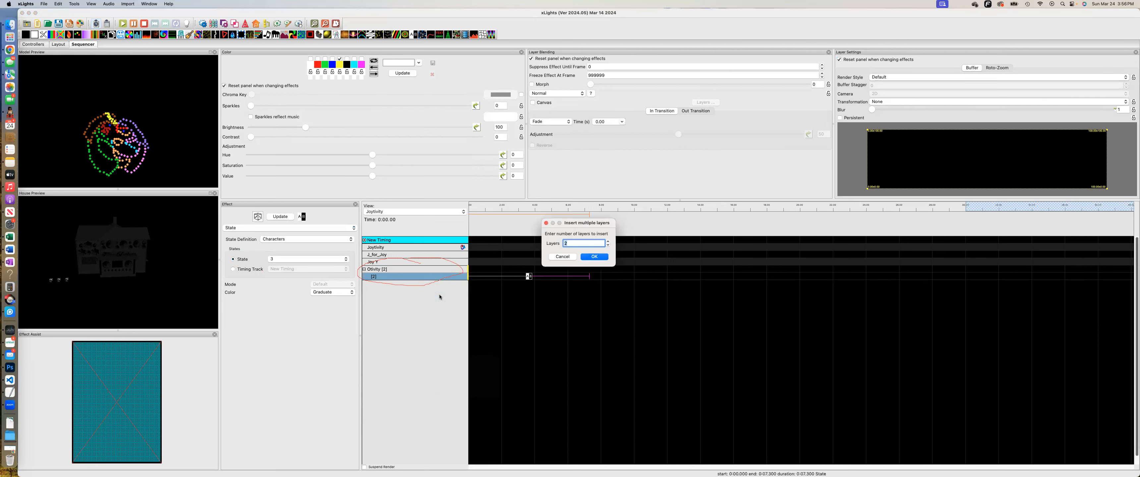
{"action": "left_click", "coordinate": [594, 257]}
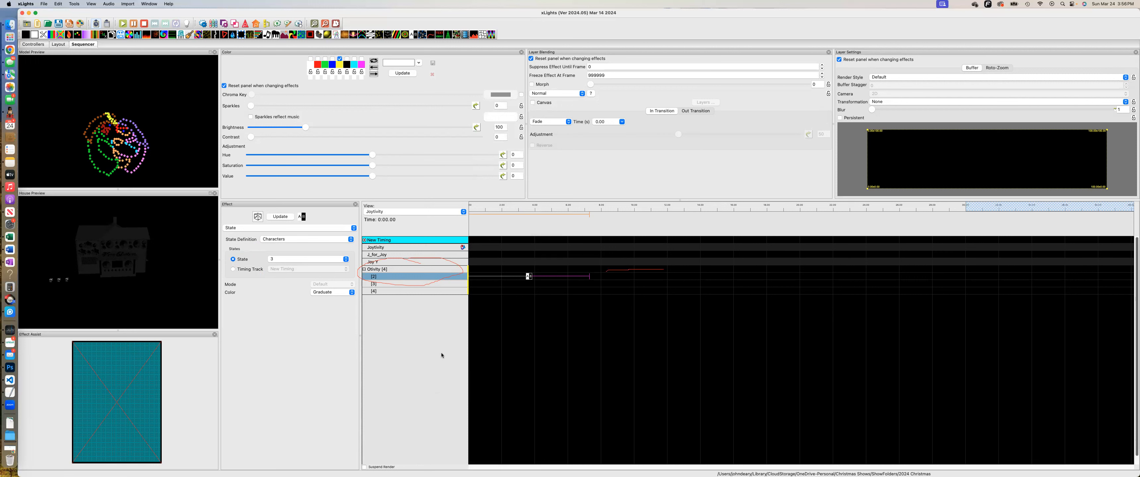
Add a State effect at the start of Otivity's top layer and extend it to 30 s
{"action": "left_click_drag", "start_coordinate": [415, 36], "coordinate": [474, 269]}
{"action": "left_click", "coordinate": [477, 270]}
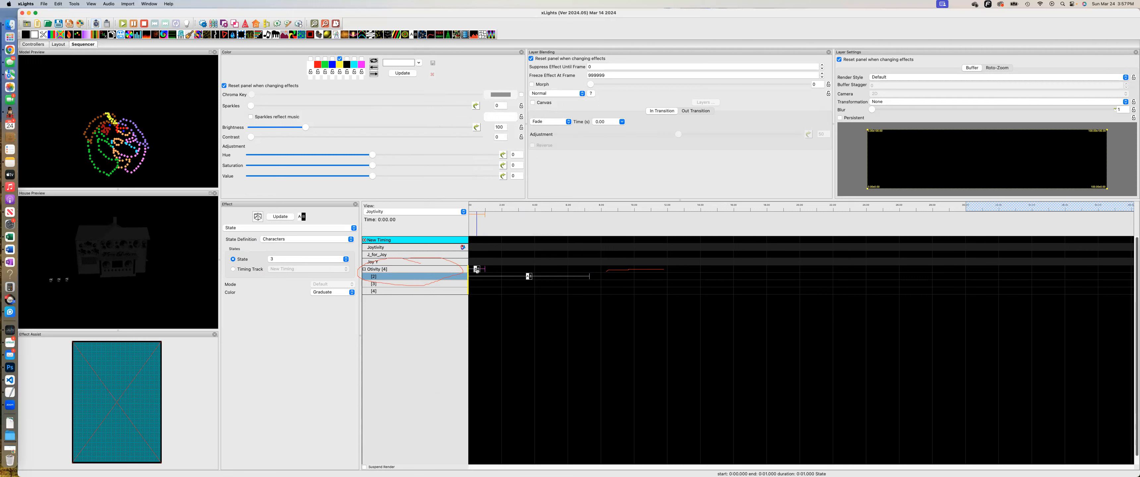
{"action": "key", "text": "shift+Right"}
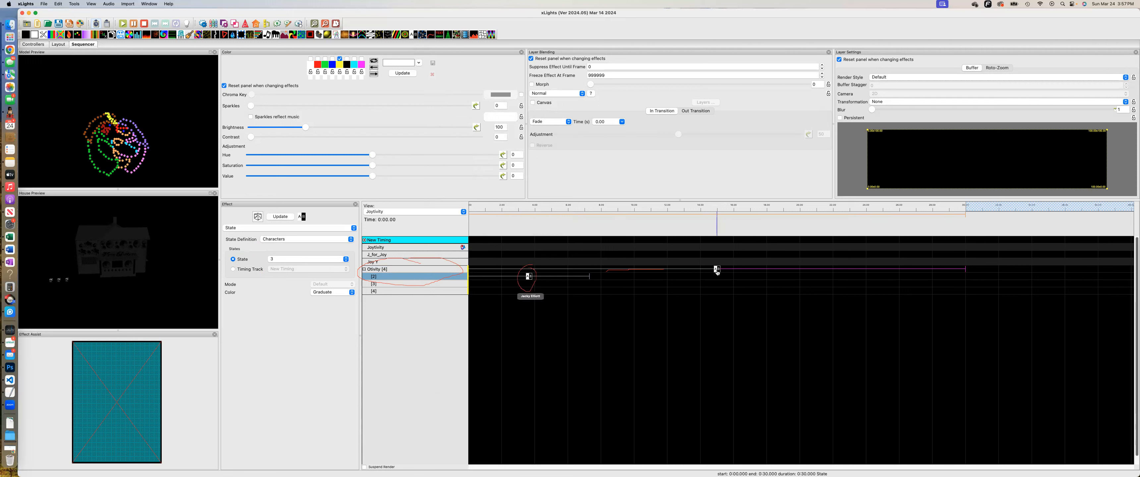
Move the State effect on Otivity's layer 2 to start at about 4.6 s and set its state to 1
{"action": "left_click", "coordinate": [529, 278]}
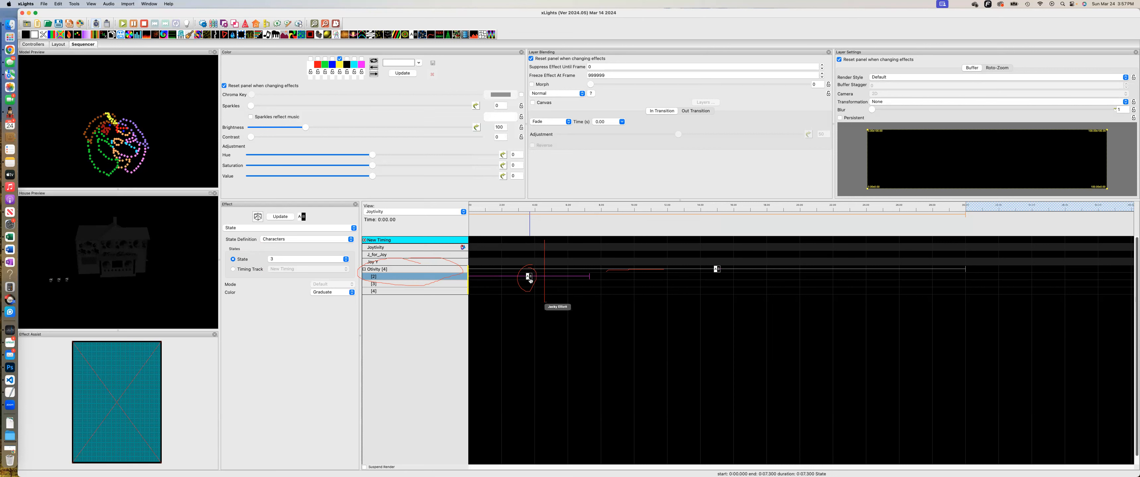
{"action": "mouse_move", "coordinate": [589, 276]}
{"action": "left_mouse_down"}
{"action": "mouse_move", "coordinate": [544, 279]}
{"action": "mouse_move", "coordinate": [607, 278]}
{"action": "left_mouse_up"}
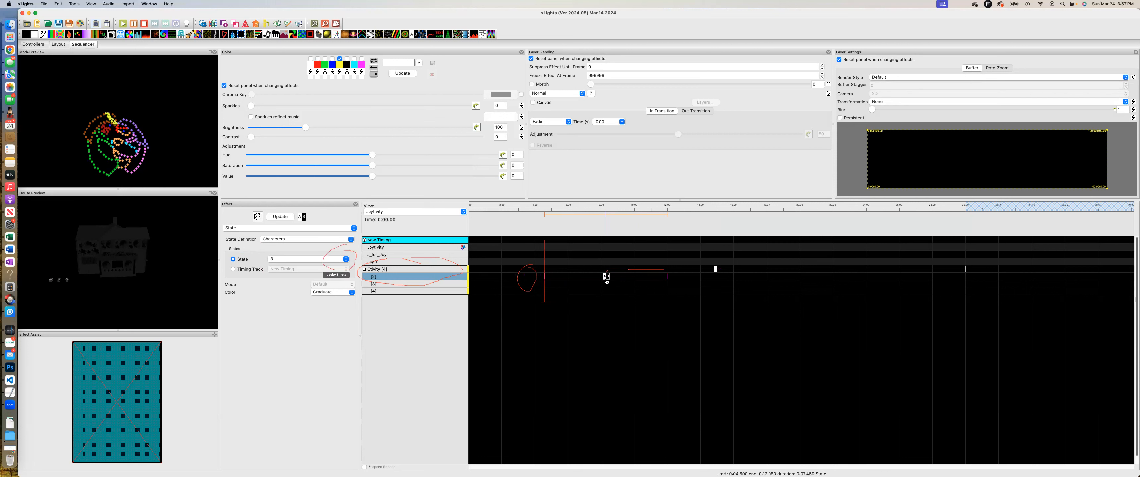
{"action": "left_click", "coordinate": [300, 258]}
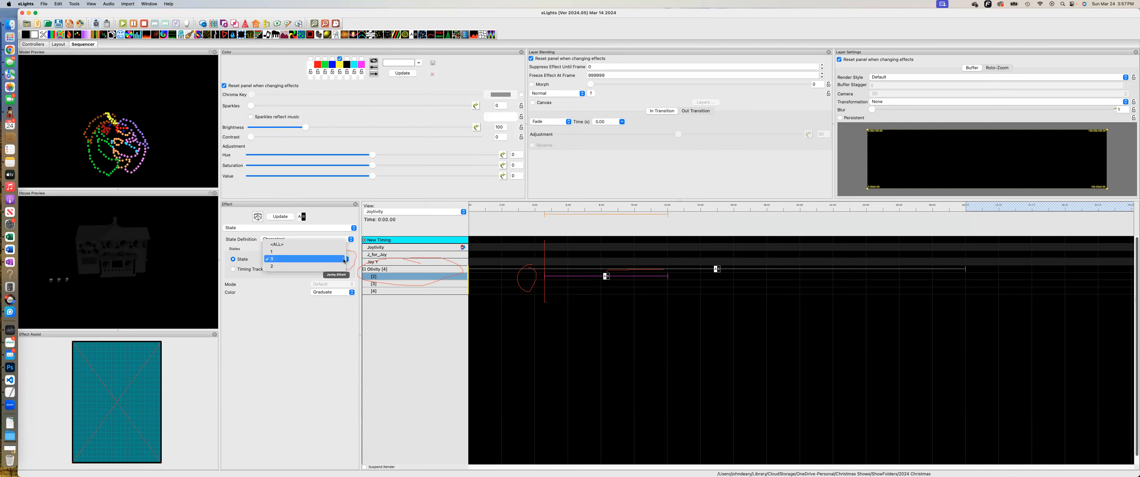
{"action": "left_click", "coordinate": [301, 251]}
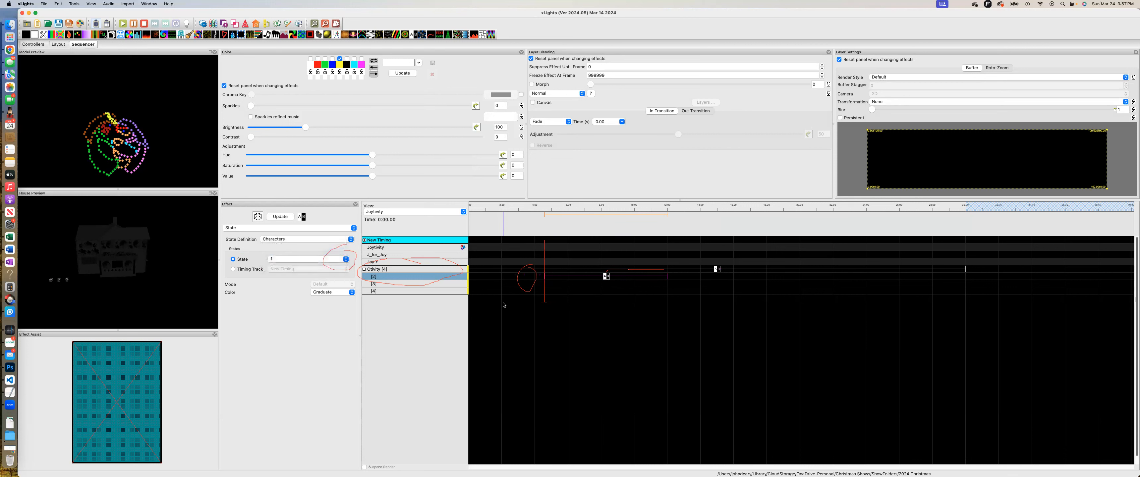
{"action": "left_click", "coordinate": [607, 285]}
{"action": "left_click", "coordinate": [606, 276]}
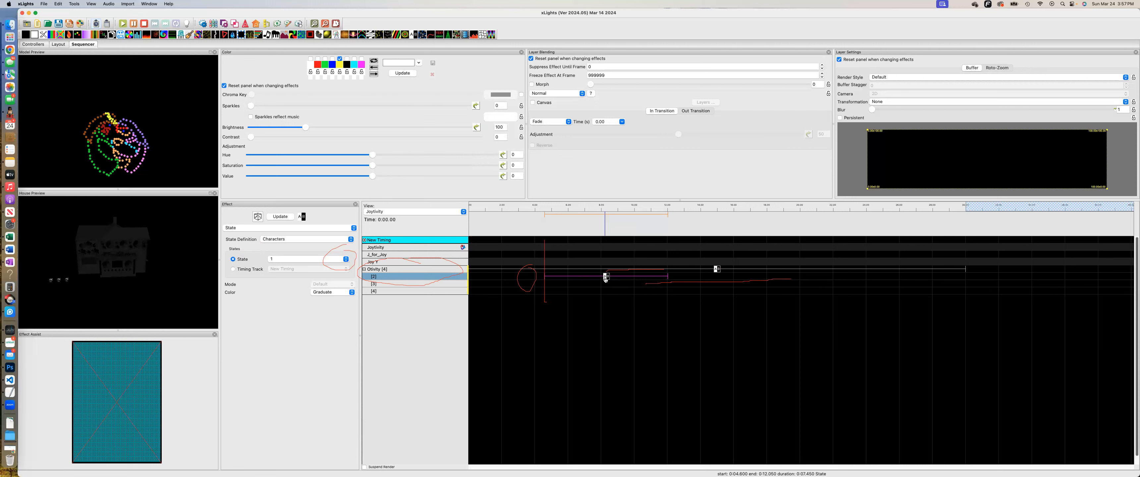
Place a copy of the State effect on layer 3, slightly overlapping the layer 2 effect's end, and set its state to 2
{"action": "left_click", "coordinate": [674, 286]}
{"action": "left_click", "coordinate": [674, 285]}
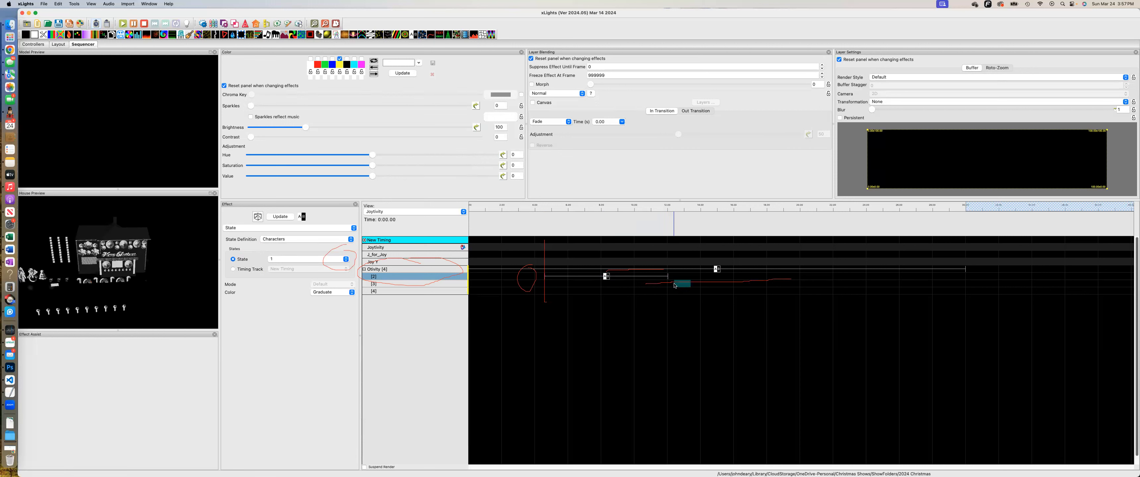
{"action": "double_click", "coordinate": [674, 286]}
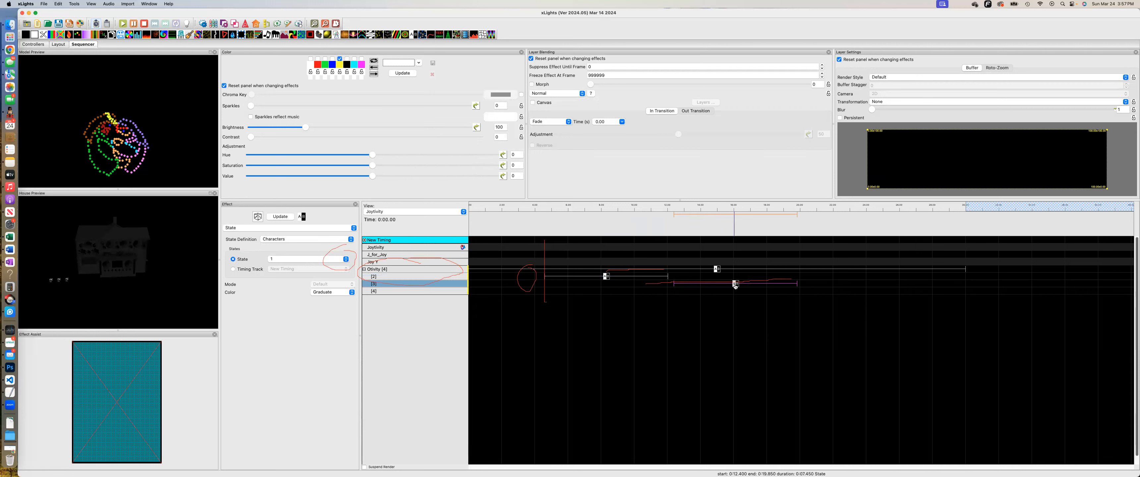
{"action": "left_click_drag", "start_coordinate": [730, 286], "coordinate": [728, 286]}
{"action": "left_click", "coordinate": [346, 259]}
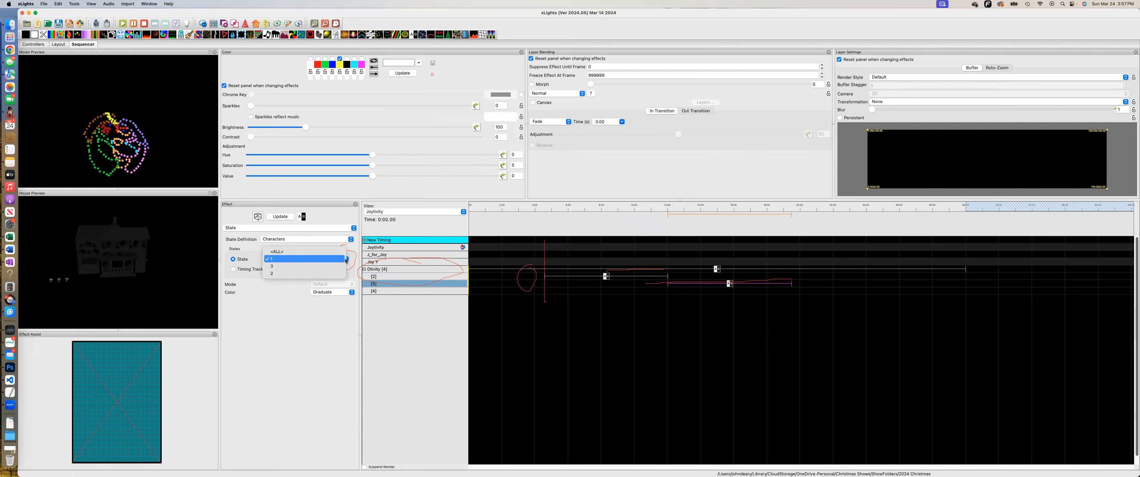
{"action": "left_click", "coordinate": [726, 286]}
{"action": "left_click_drag", "start_coordinate": [730, 287], "coordinate": [720, 288]}
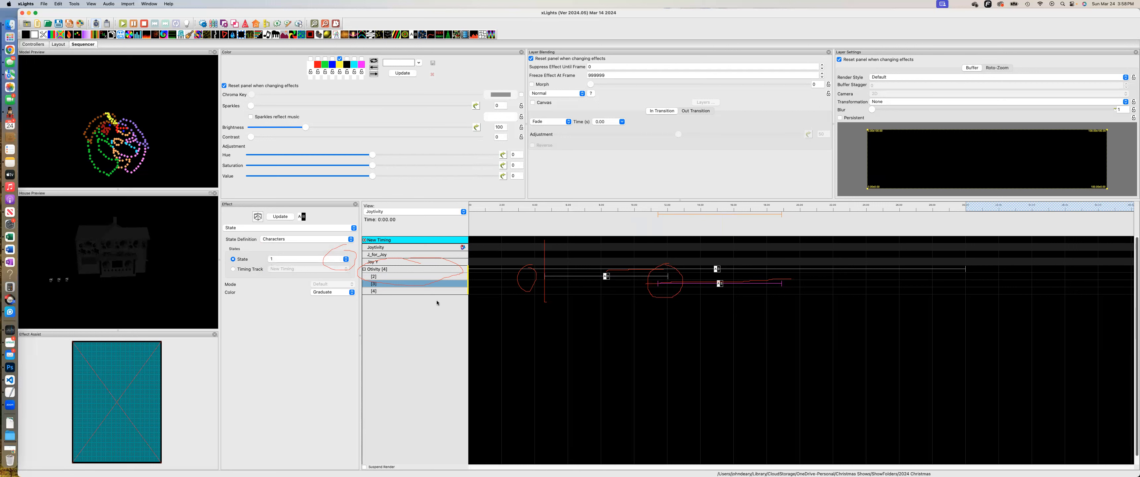
{"action": "left_click", "coordinate": [346, 259]}
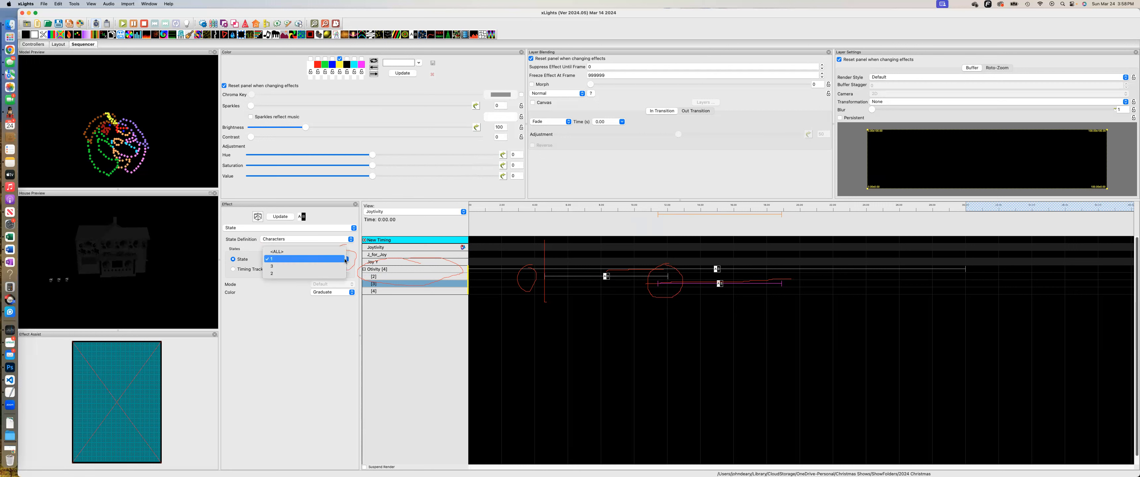
{"action": "left_click", "coordinate": [305, 266]}
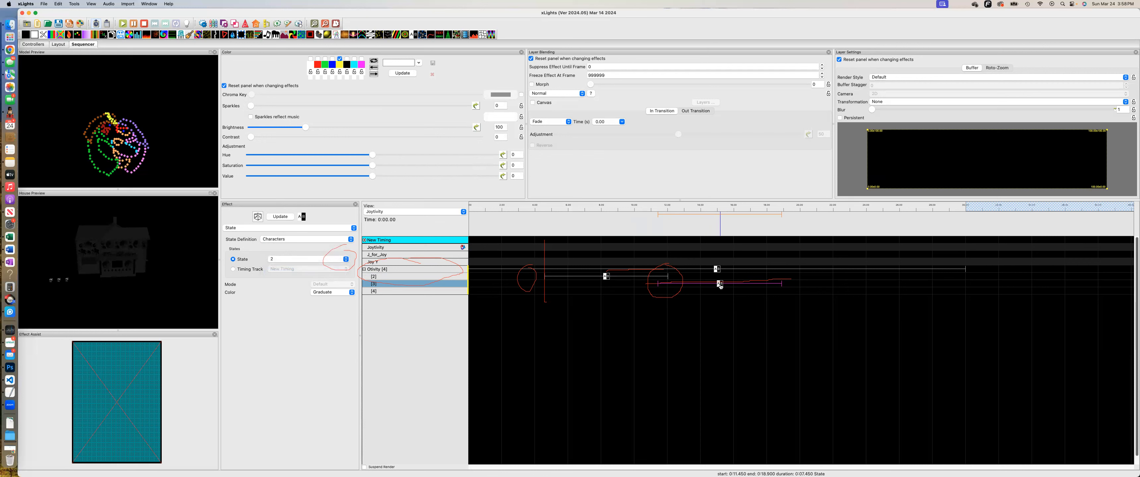
Place another copy of the State effect on layer 4, slightly overlapping the layer 3 effect's end, and set its state to 3
{"action": "left_click", "coordinate": [782, 291]}
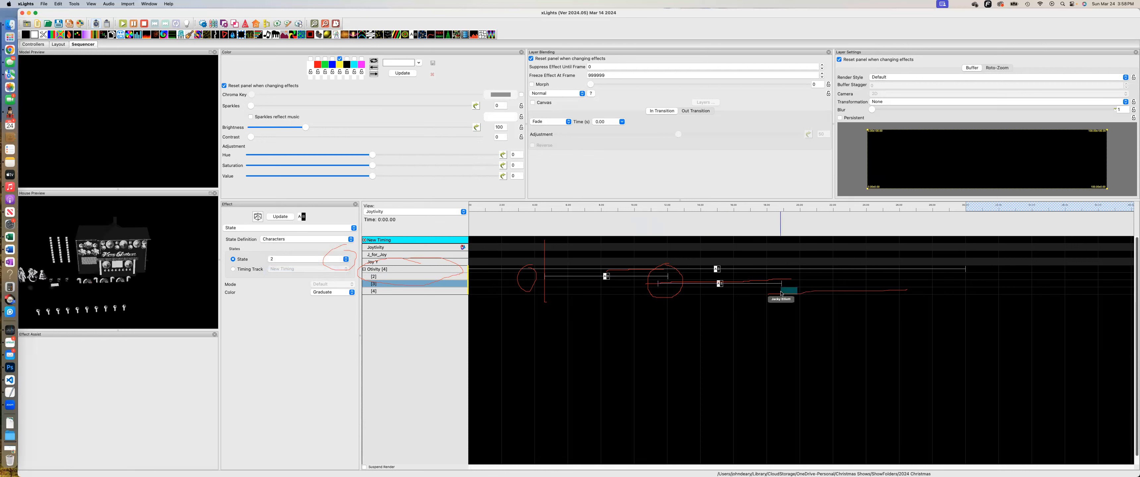
{"action": "double_click", "coordinate": [782, 291]}
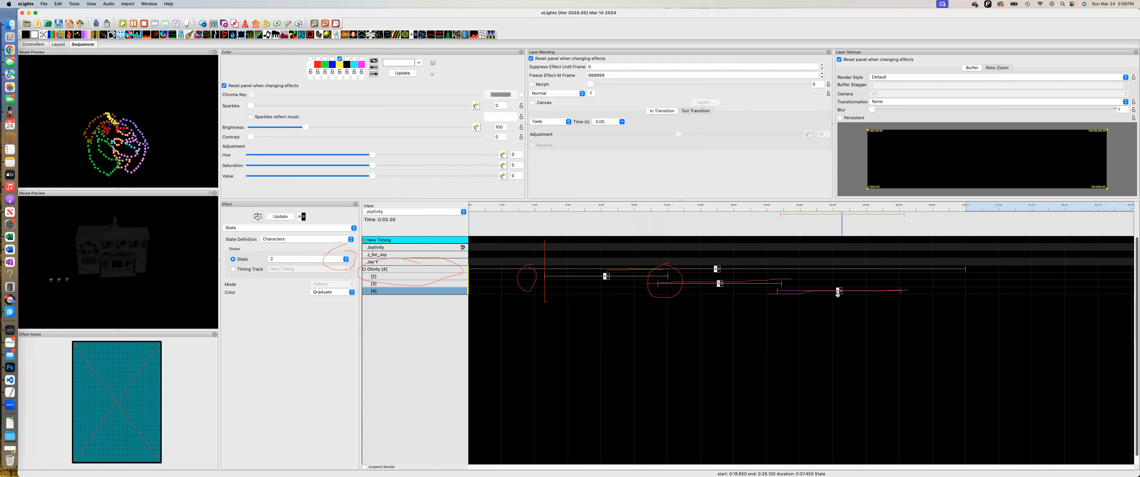
{"action": "left_click", "coordinate": [346, 259]}
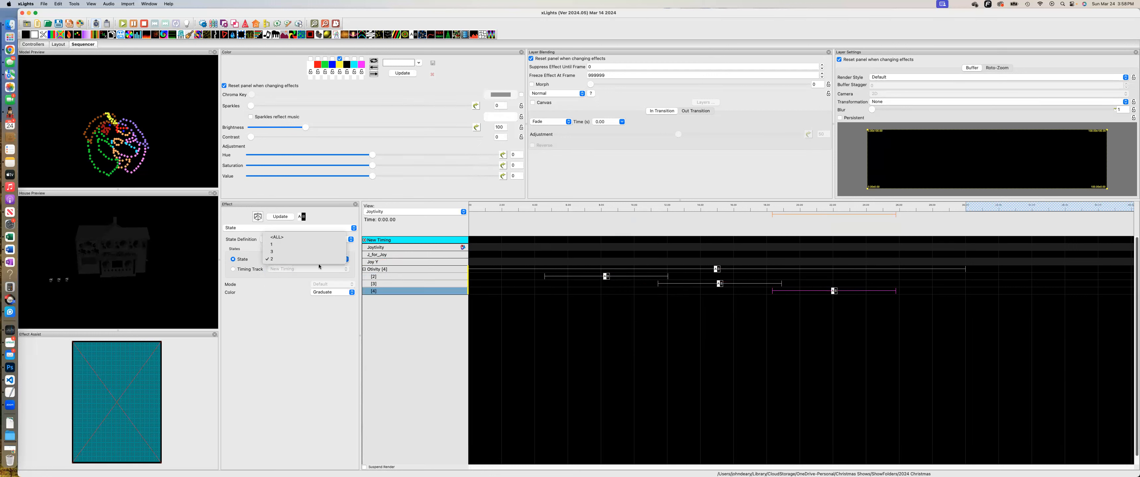
{"action": "left_click", "coordinate": [292, 254]}
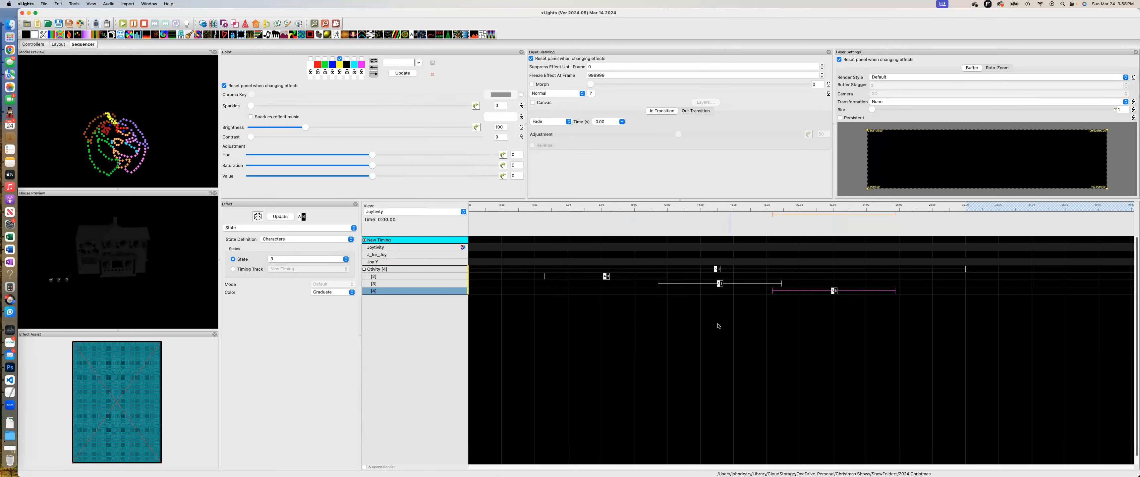
Switch the 30 s State effect on Otivity's top layer to the JOY state definition with all states
{"action": "left_click", "coordinate": [716, 270]}
{"action": "left_click", "coordinate": [317, 260]}
{"action": "left_click", "coordinate": [317, 262]}
{"action": "left_click", "coordinate": [295, 239]}
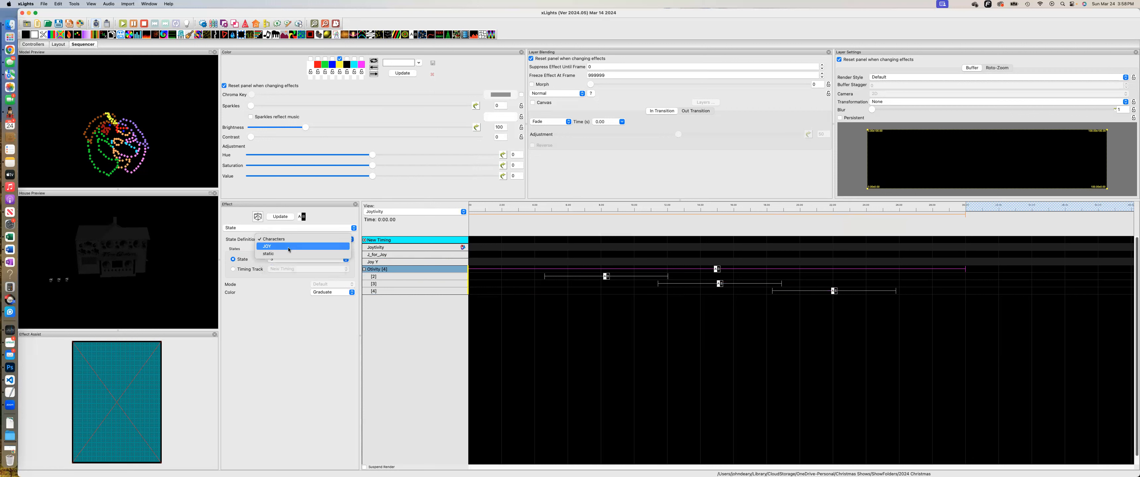
{"action": "left_click", "coordinate": [289, 247]}
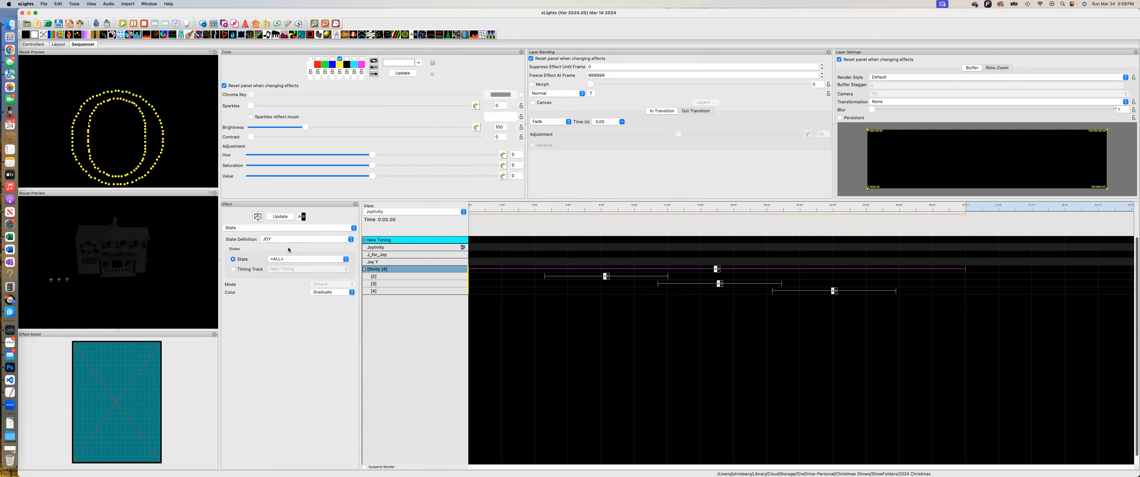
Select the three Characters effects on layers 2 to 4 and bulk-edit their fade out transition time to 1 s
{"action": "left_click", "coordinate": [530, 278]}
{"action": "left_click_drag", "start_coordinate": [530, 278], "coordinate": [901, 312]}
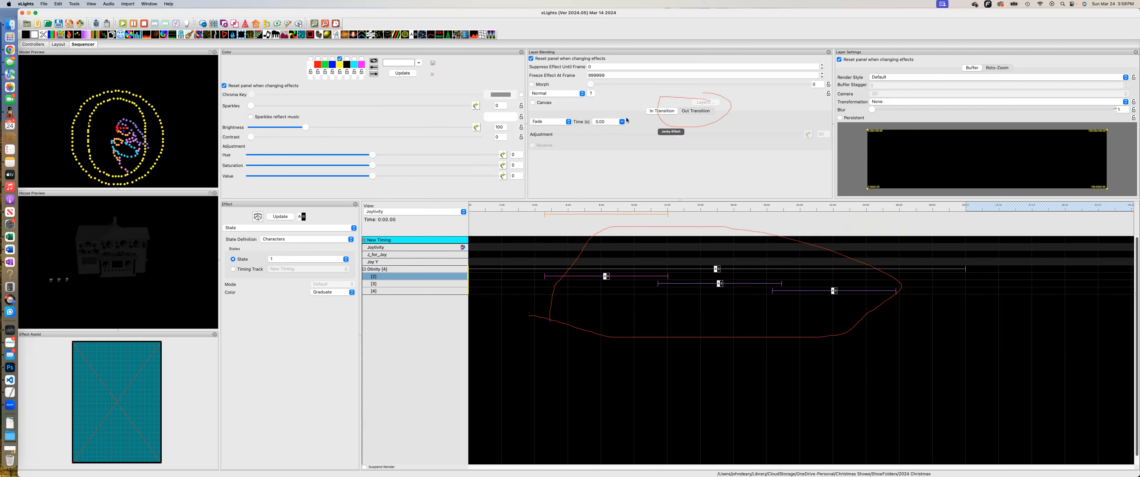
{"action": "left_click", "coordinate": [687, 111]}
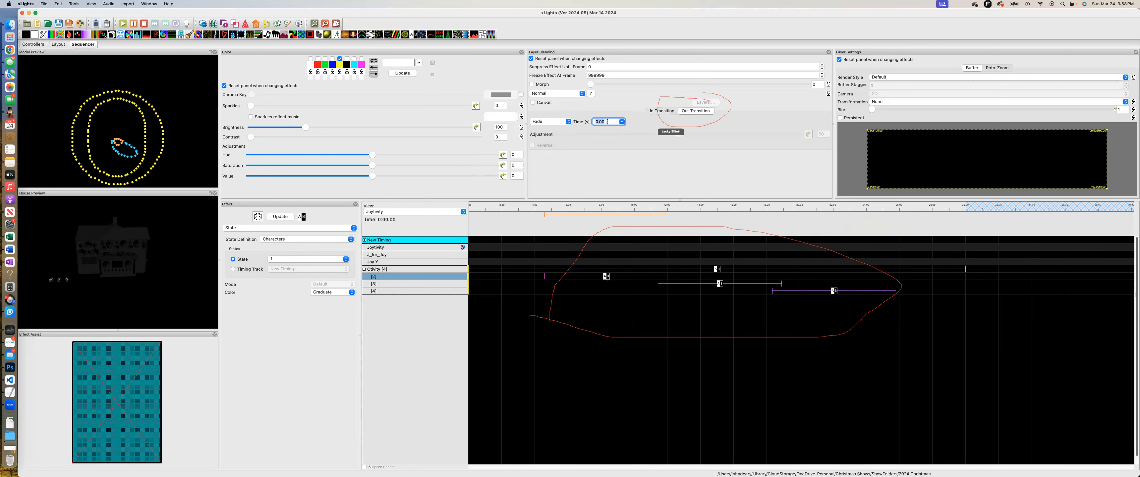
{"action": "right_click", "coordinate": [607, 122]}
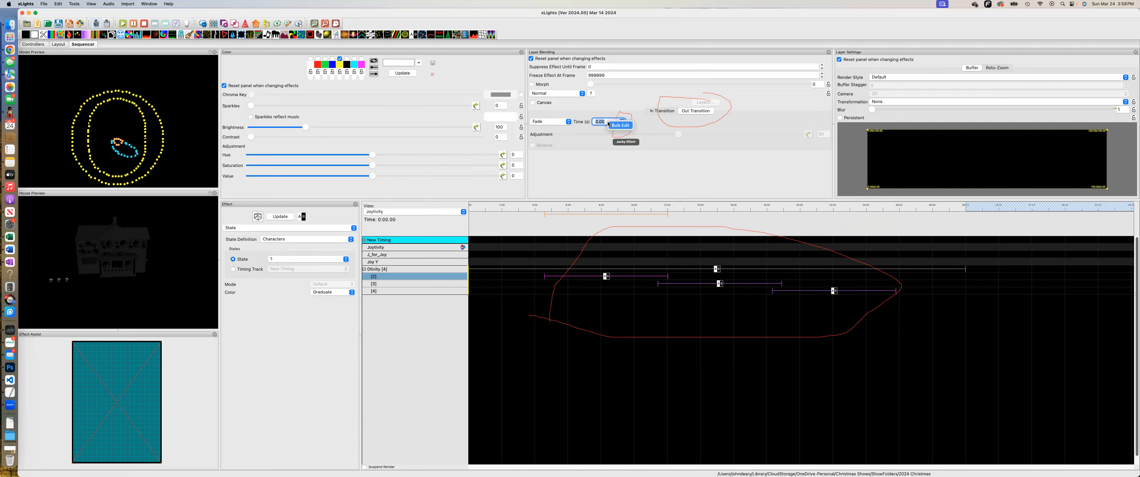
{"action": "left_click", "coordinate": [619, 126]}
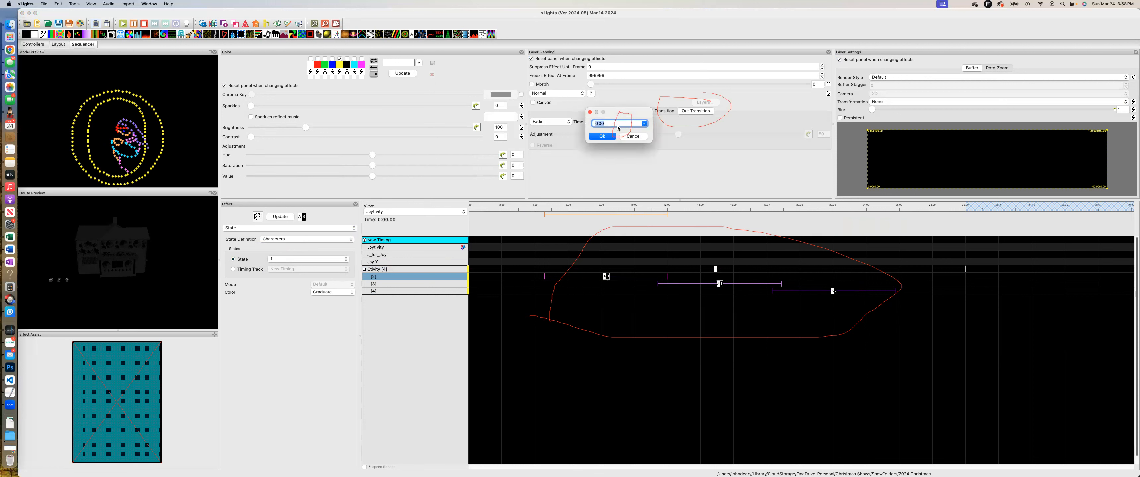
{"action": "type", "text": "1"}
{"action": "left_click", "coordinate": [601, 137]}
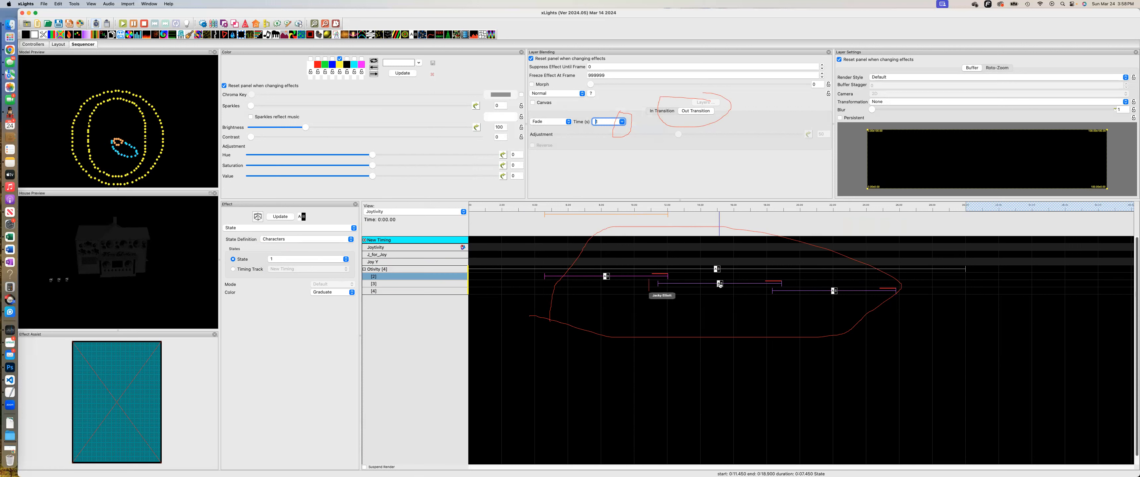
Shift the layer 3 effect to start at about 10.9 s and the layer 4 effect at about 17.2 s, and play the sequence
{"action": "left_click_drag", "start_coordinate": [720, 285], "coordinate": [710, 286]}
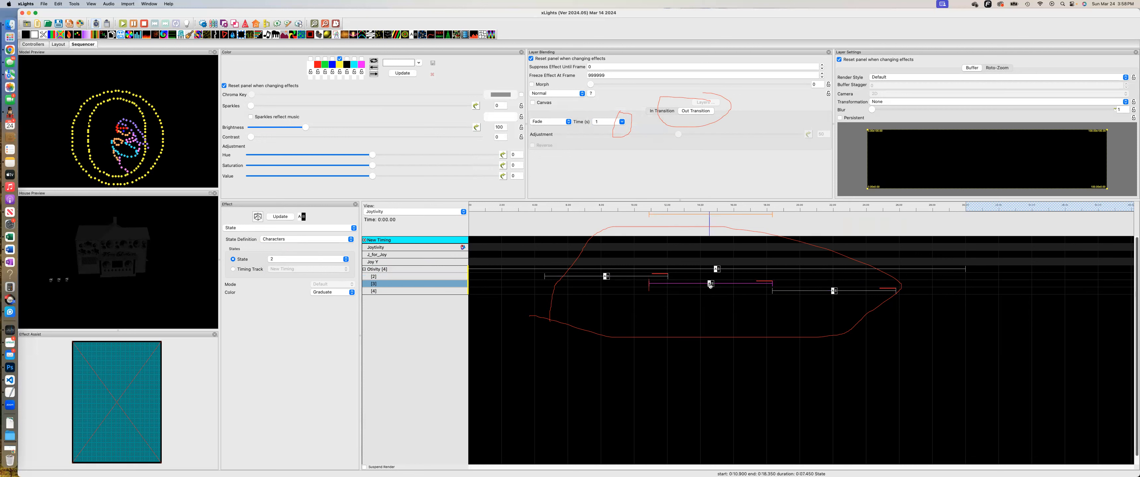
{"action": "left_click", "coordinate": [831, 292]}
{"action": "left_click_drag", "start_coordinate": [831, 293], "coordinate": [816, 293]}
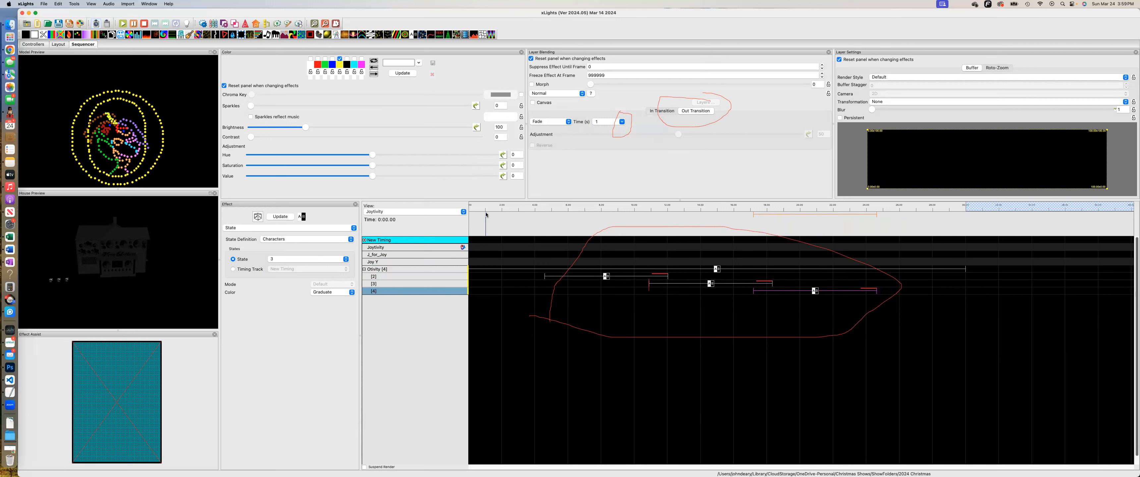
{"action": "left_click", "coordinate": [123, 24]}
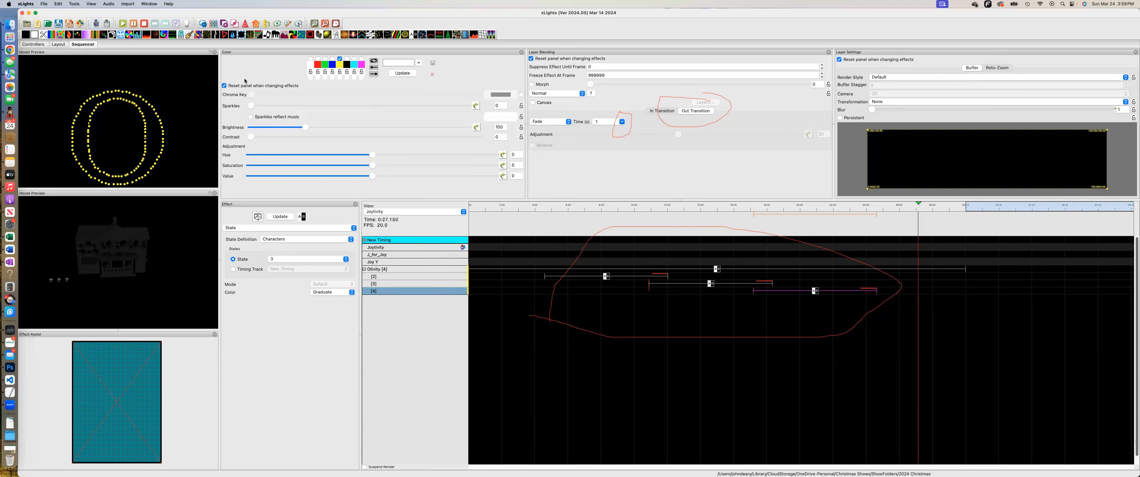
{"action": "left_click", "coordinate": [671, 317]}
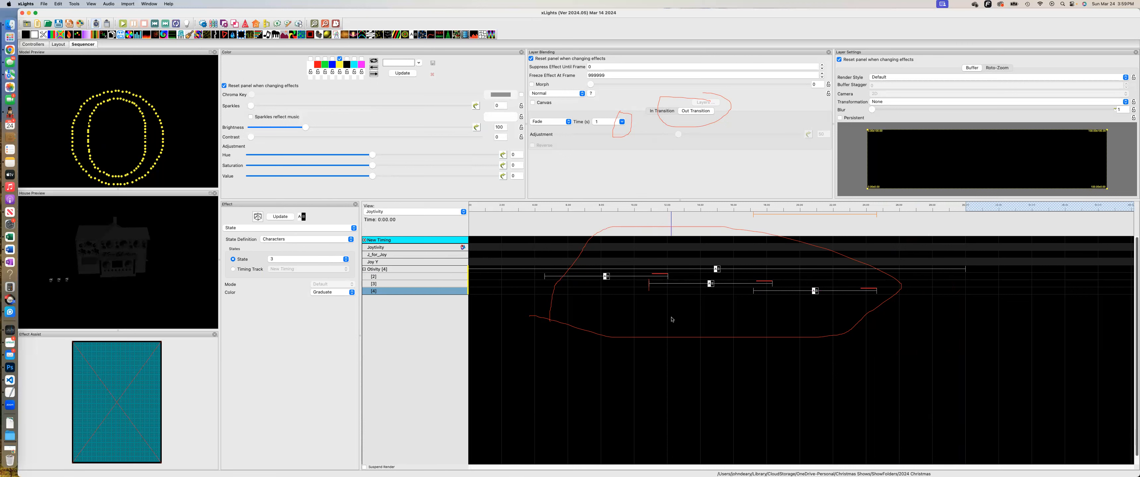
Insert a layer below layer 4, move the 30 s JOY effect down to it, and preview the result from about 4.25 s
{"action": "left_click", "coordinate": [814, 291]}
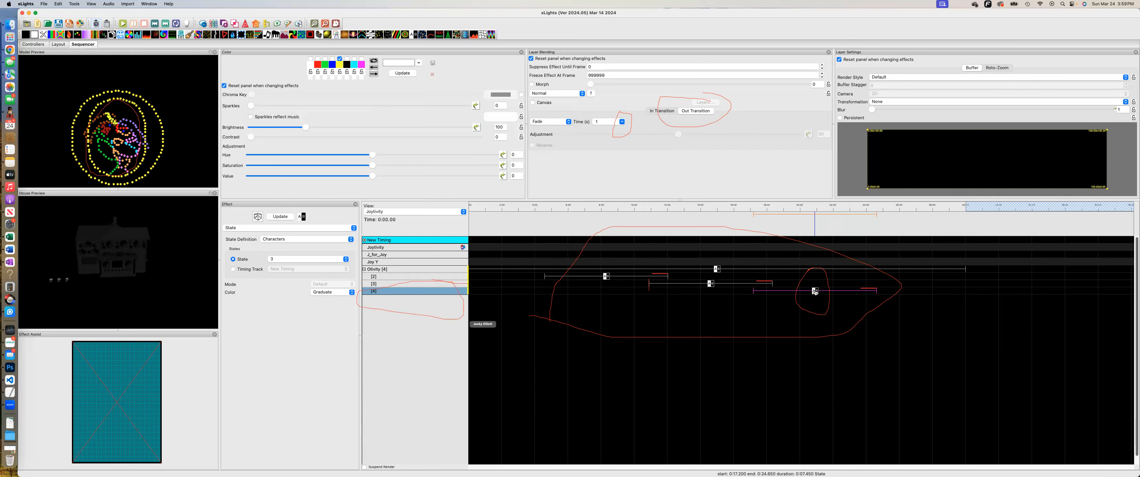
{"action": "right_click", "coordinate": [401, 291]}
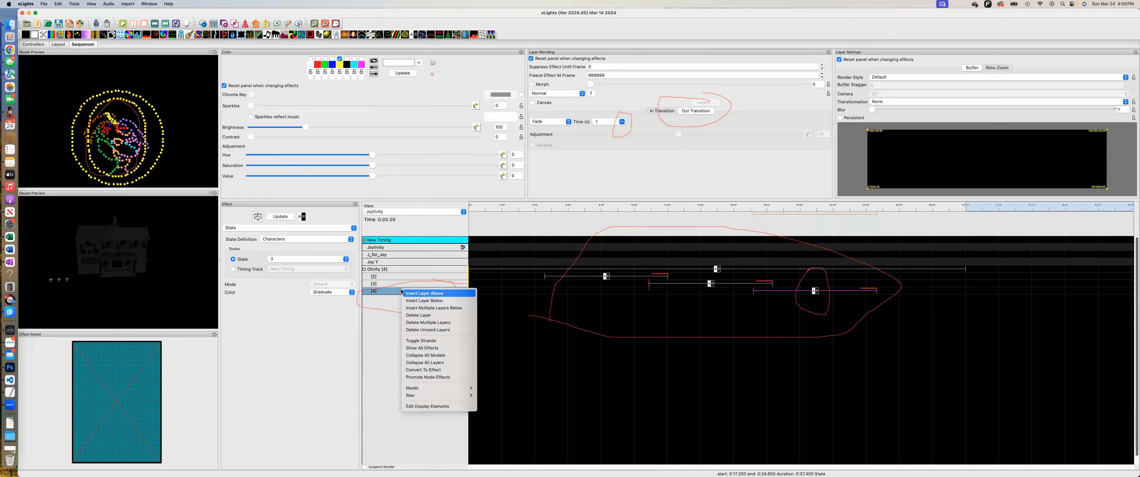
{"action": "left_click", "coordinate": [418, 302]}
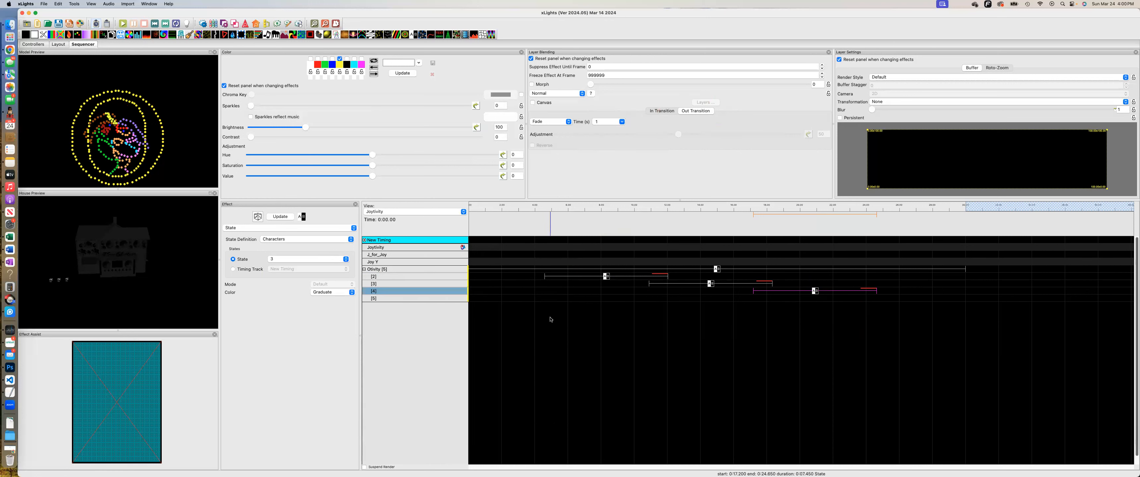
{"action": "left_click", "coordinate": [717, 269]}
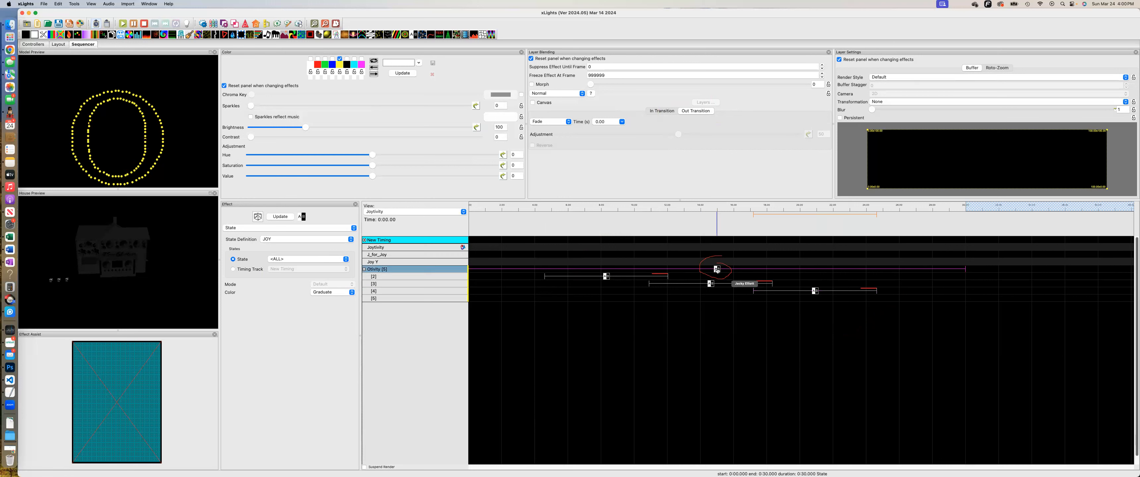
{"action": "key", "text": "Down"}
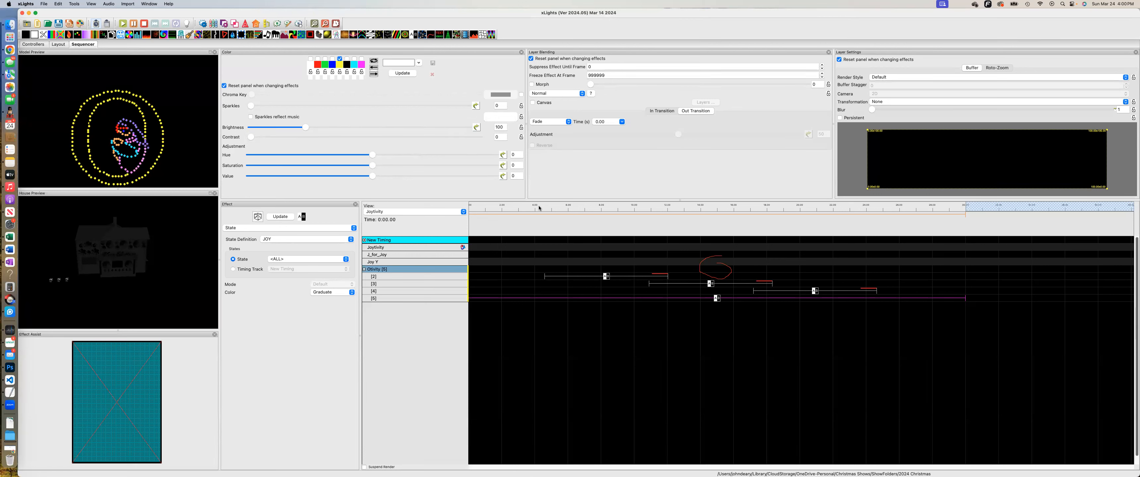
{"action": "left_click", "coordinate": [539, 208]}
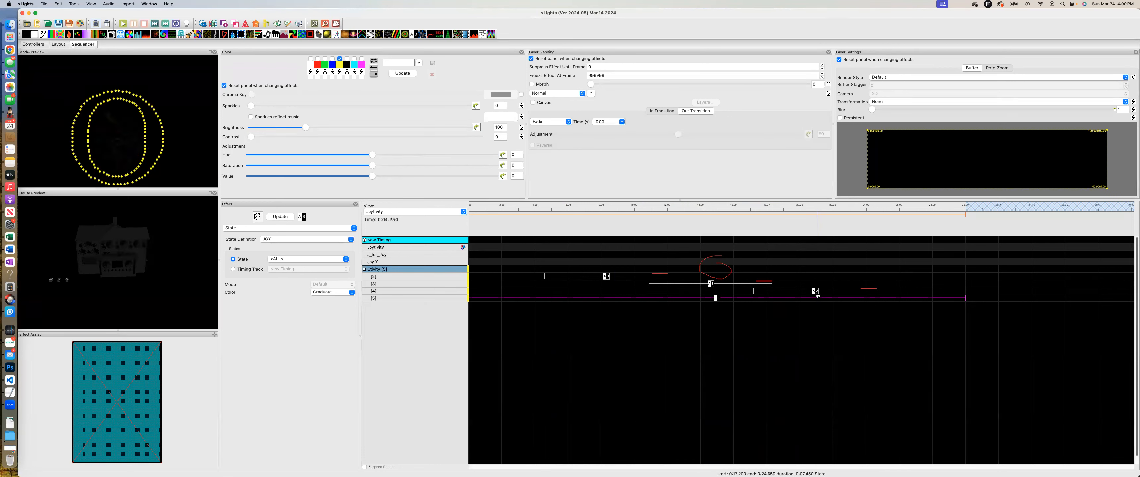
Add timing marks to the New Timing track at about 4.15 s, 11.35 s and 19.3 s
{"action": "left_click", "coordinate": [817, 294]}
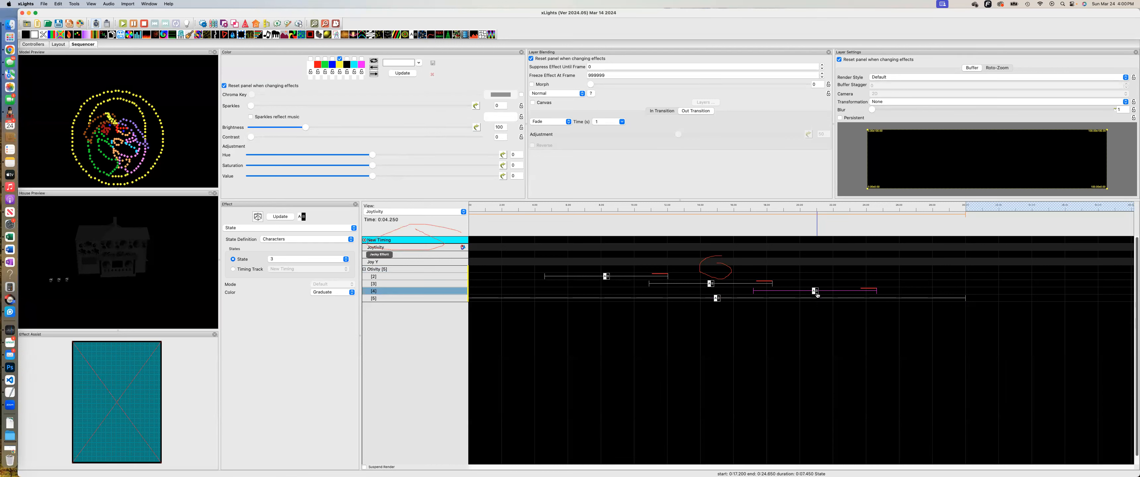
{"action": "left_click", "coordinate": [817, 293]}
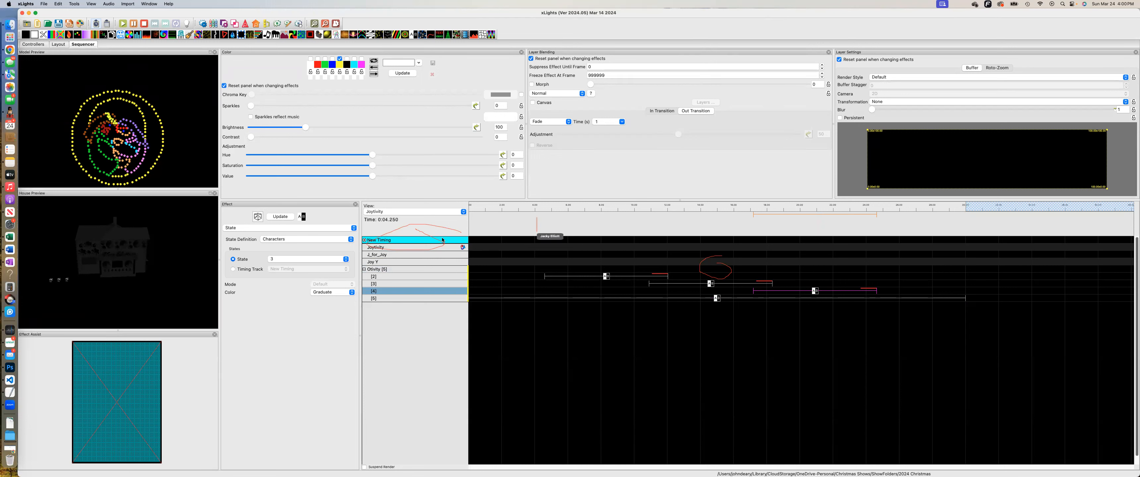
{"action": "left_click", "coordinate": [537, 231]}
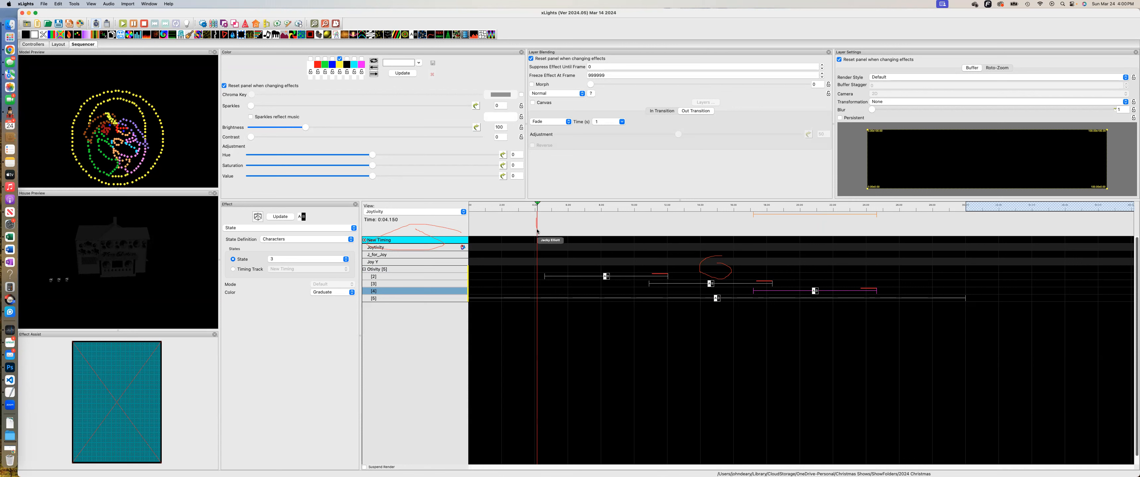
{"action": "key", "text": "t"}
{"action": "left_click", "coordinate": [656, 234]}
{"action": "key", "text": "t"}
{"action": "left_click", "coordinate": [788, 236]}
{"action": "key", "text": "t"}
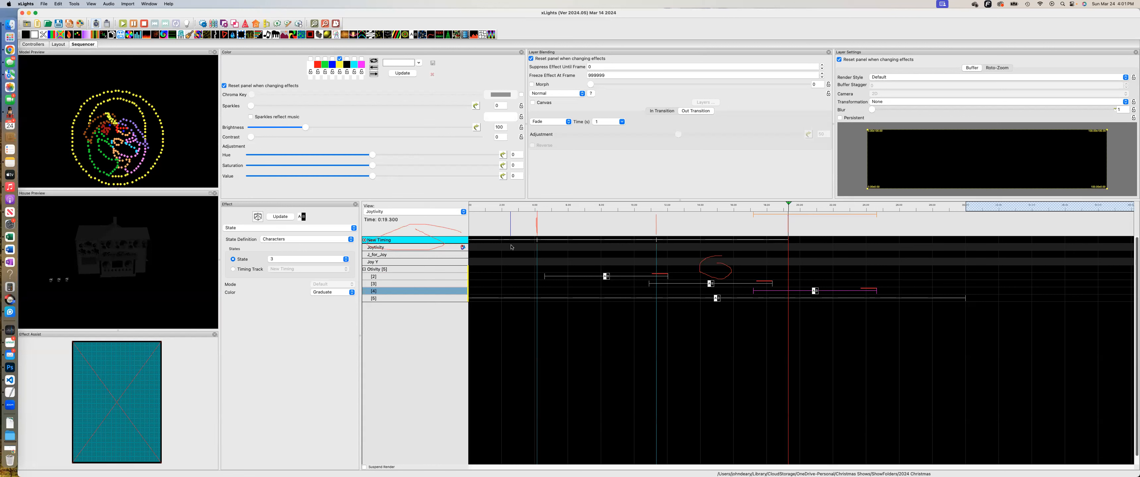
Label the New Timing segment from 4.15 to 11.35 s as 1 and the segment from 11.35 to 19.3 s as 2
{"action": "left_click", "coordinate": [561, 242]}
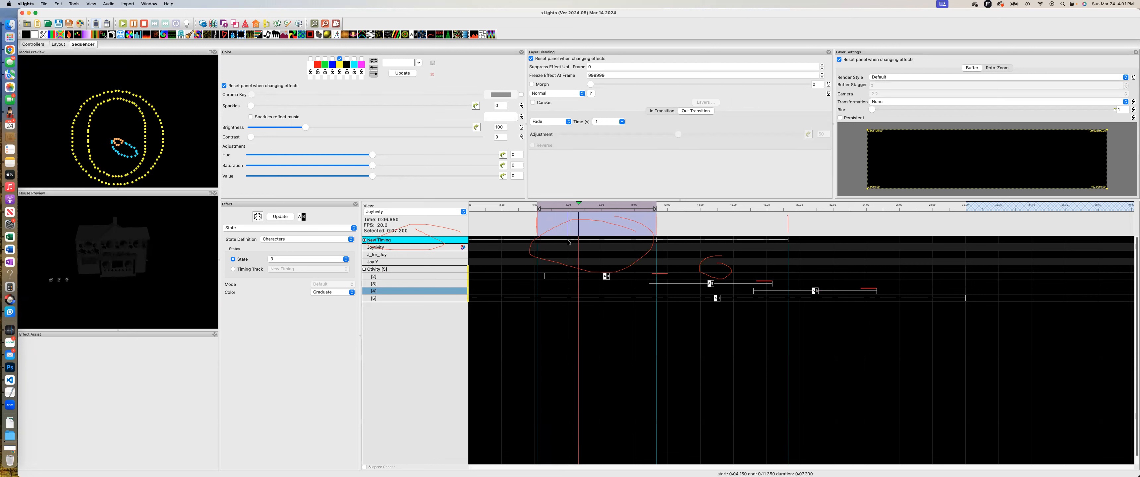
{"action": "left_click", "coordinate": [569, 243]}
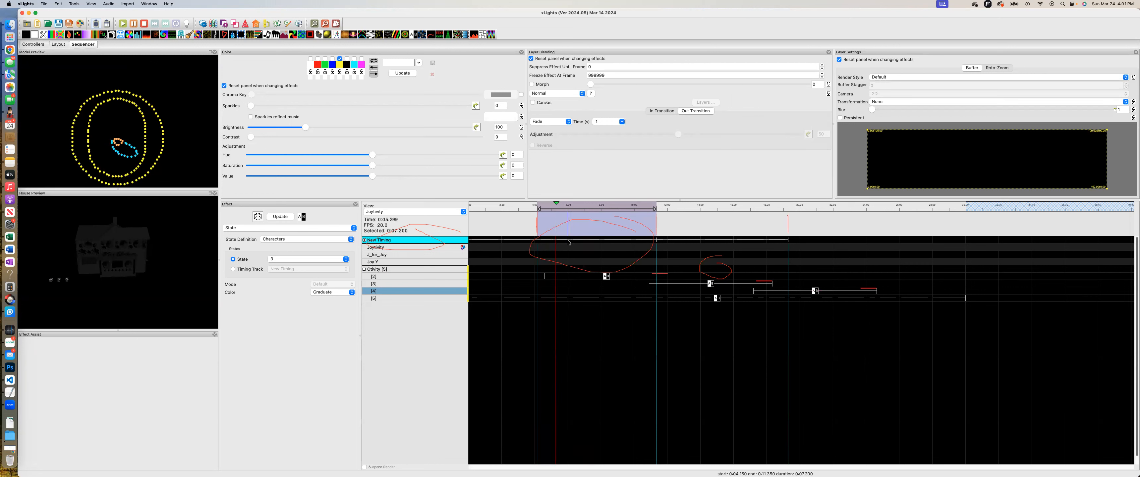
{"action": "double_click", "coordinate": [568, 243]}
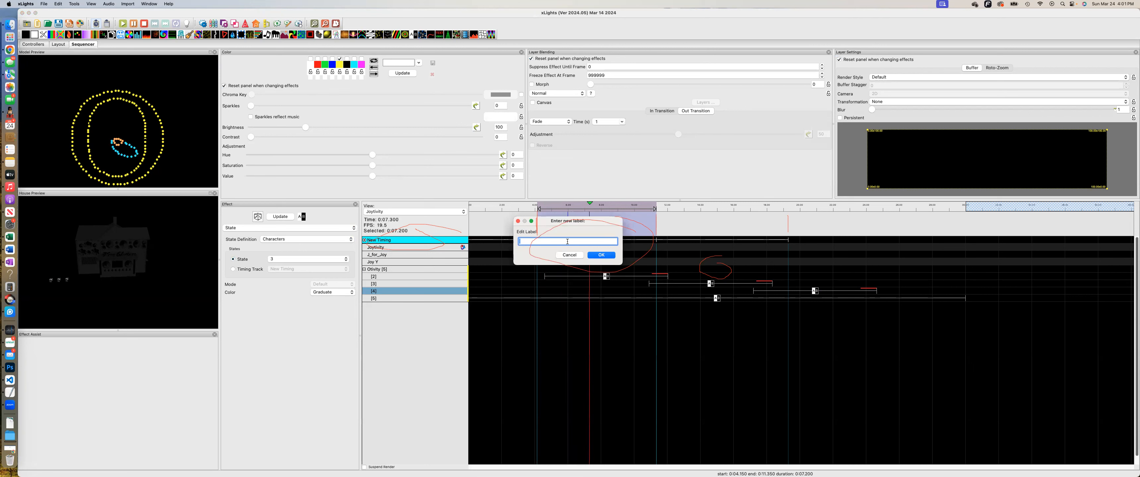
{"action": "type", "text": "1"}
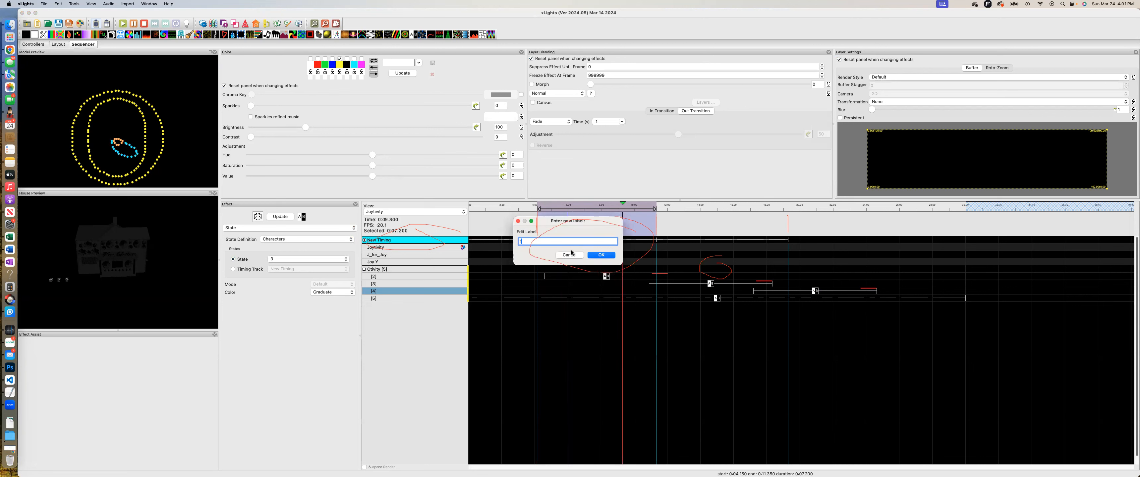
{"action": "left_click", "coordinate": [602, 255]}
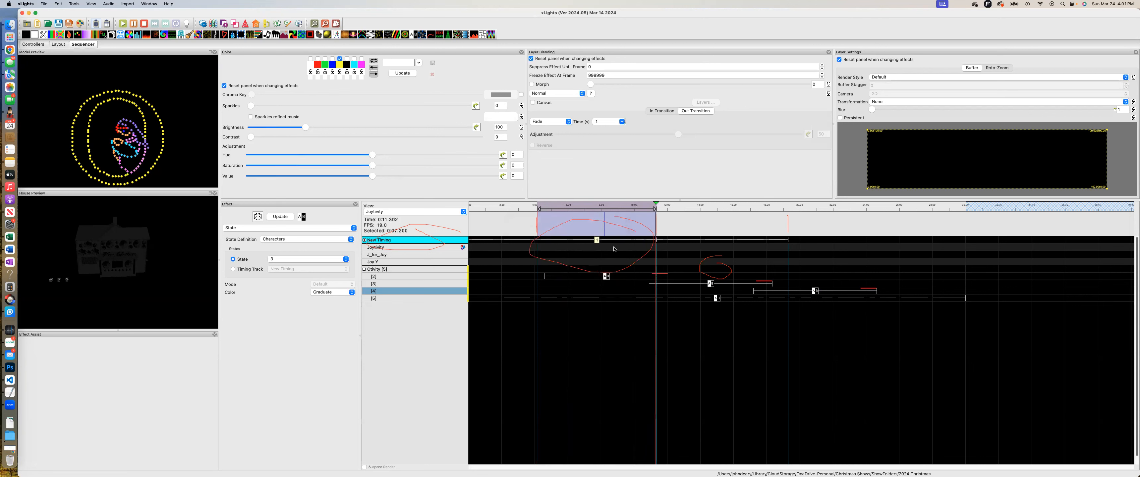
{"action": "left_click", "coordinate": [674, 241]}
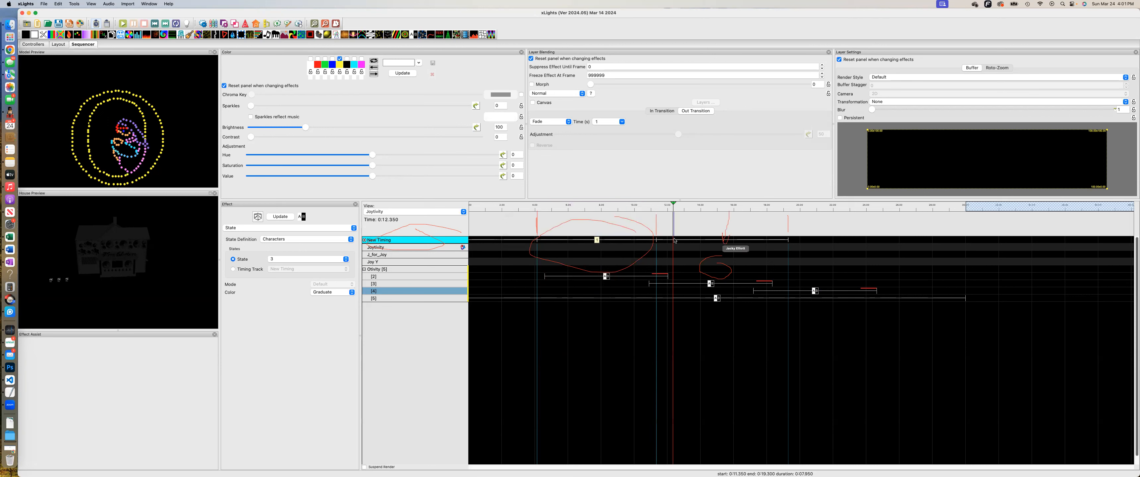
{"action": "double_click", "coordinate": [674, 241]}
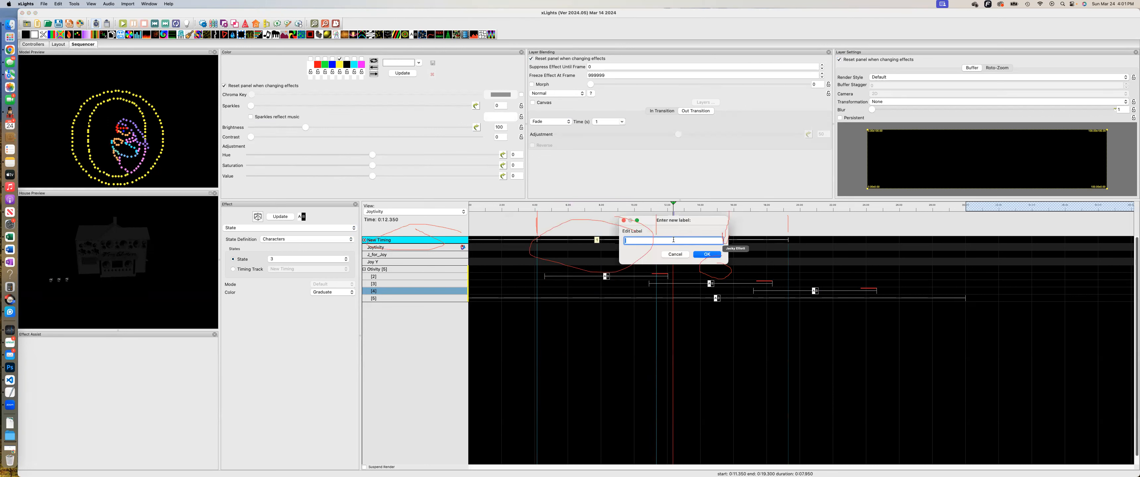
{"action": "type", "text": "2"}
{"action": "left_click", "coordinate": [706, 254]}
Add a timing mark at about 28.2 s and label the segment starting at 19.3 s as 3
{"action": "left_click", "coordinate": [936, 241]}
{"action": "key", "text": "t"}
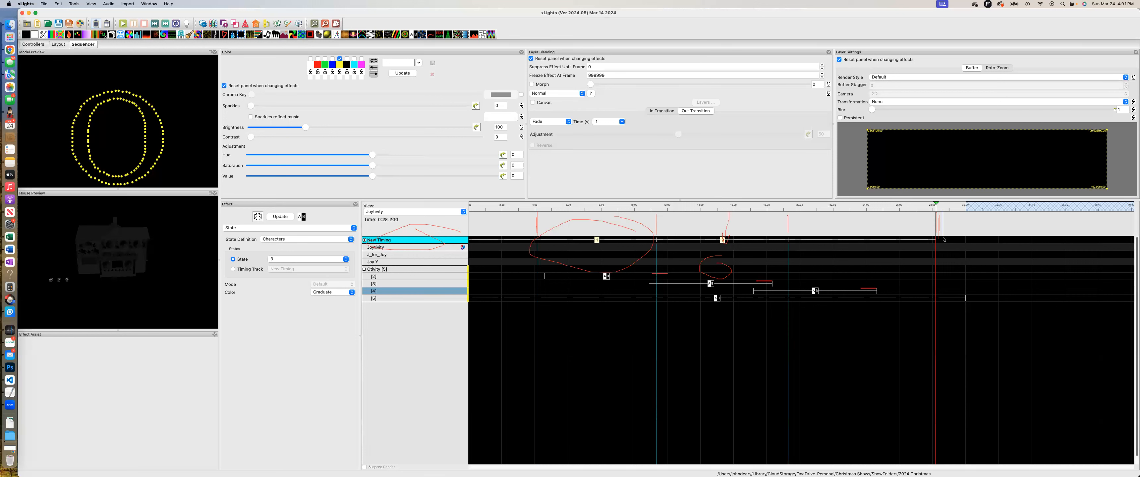
{"action": "double_click", "coordinate": [871, 241]}
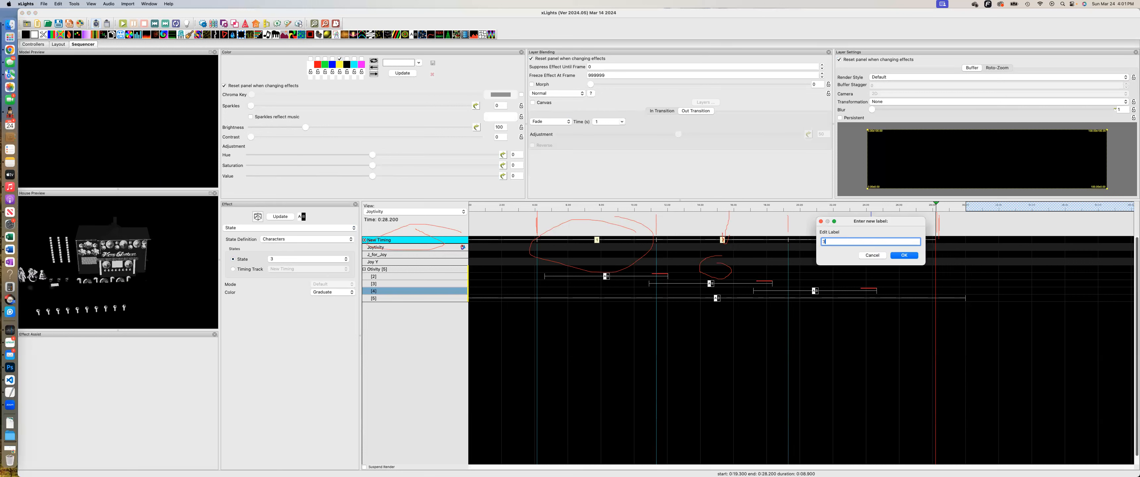
{"action": "left_click", "coordinate": [903, 256]}
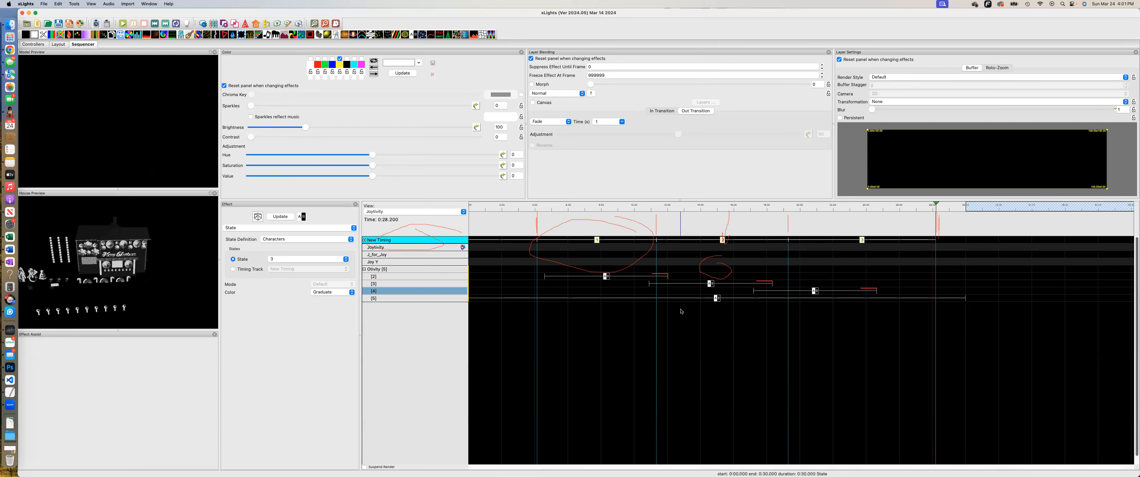
Delete the Characters effects on Otivity's layers 4 and 3
{"action": "left_click", "coordinate": [818, 294]}
{"action": "key", "text": "Delete"}
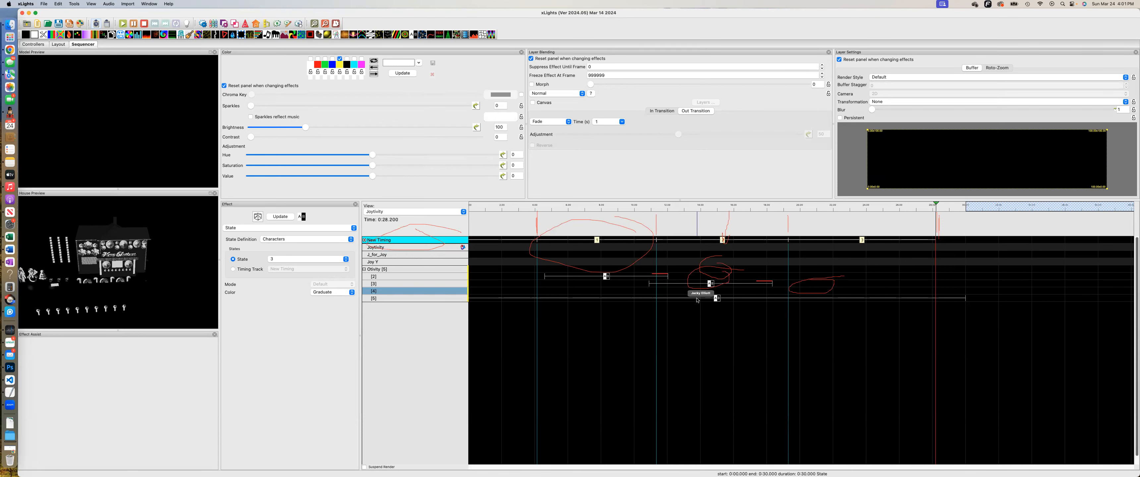
{"action": "left_click", "coordinate": [710, 284]}
{"action": "key", "text": "Delete"}
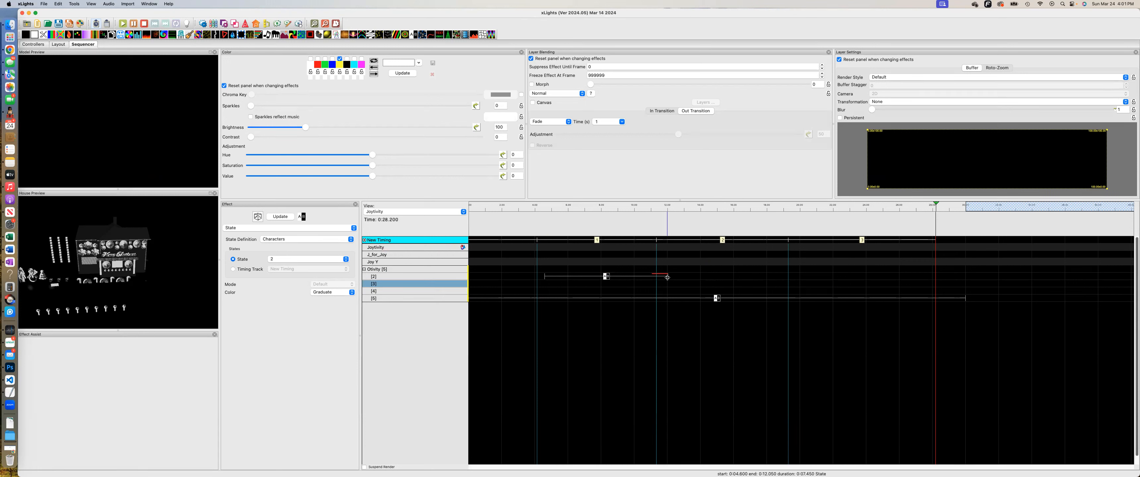
Stretch the remaining Characters effect on layer 2 to span the full sequence from 0 to 30 s
{"action": "left_click_drag", "start_coordinate": [595, 260], "coordinate": [597, 267]}
{"action": "left_click", "coordinate": [607, 278]}
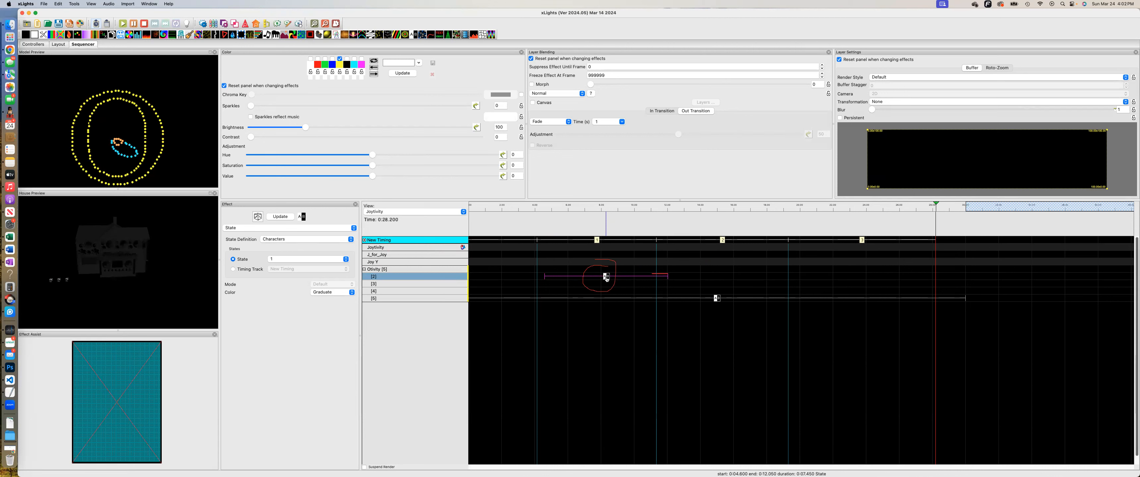
{"action": "key", "text": "shift+Right"}
{"action": "key", "text": "shift+Right"}
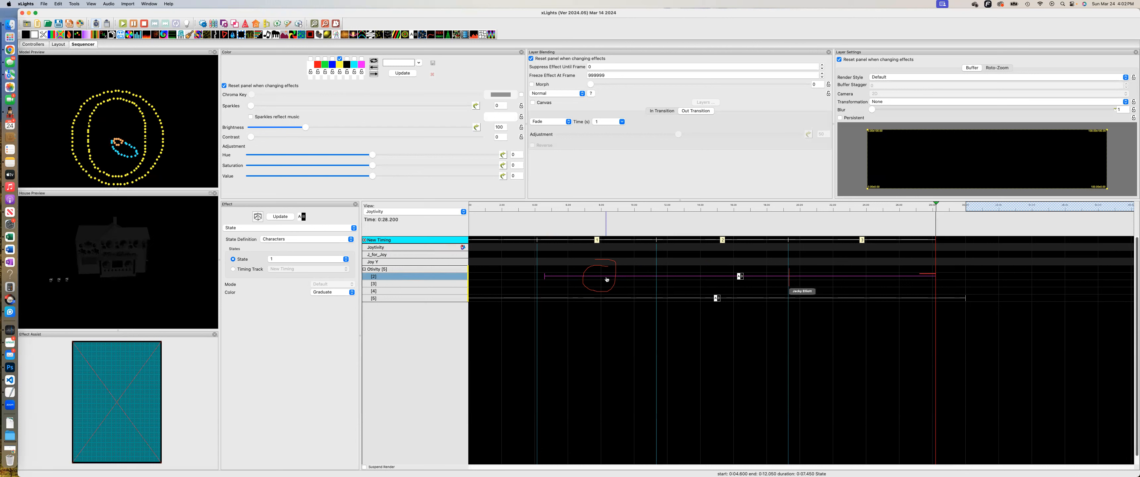
{"action": "key", "text": "shift+Right"}
{"action": "key", "text": "shift+Left"}
{"action": "key", "text": "shift+Left"}
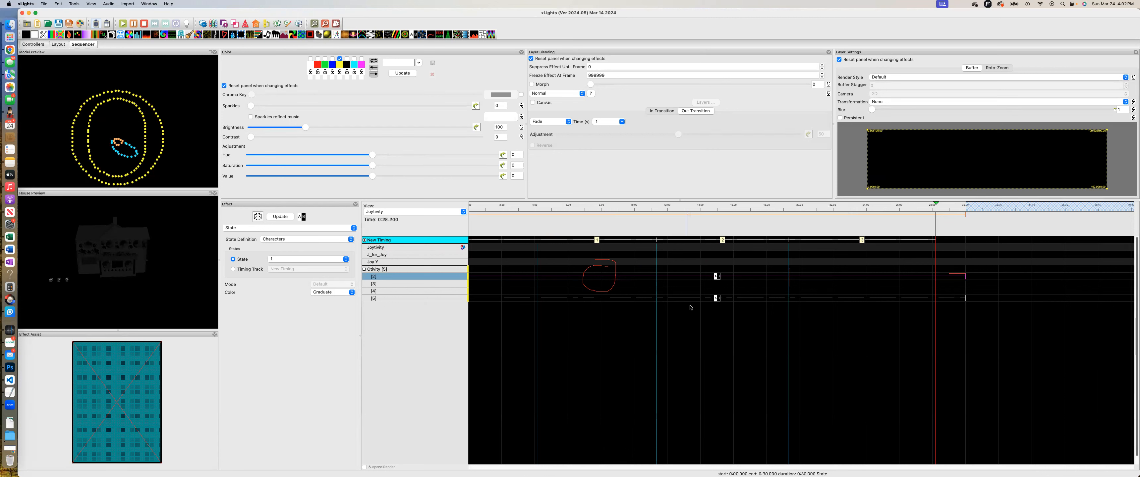
Drive the layer 2 State effect from the New Timing timing track instead of a single state, and play the sequence
{"action": "left_click_drag", "start_coordinate": [299, 248], "coordinate": [333, 249]}
{"action": "left_click_drag", "start_coordinate": [233, 260], "coordinate": [246, 264]}
{"action": "left_click_drag", "start_coordinate": [239, 278], "coordinate": [266, 348]}
{"action": "left_click", "coordinate": [232, 269]}
{"action": "left_click", "coordinate": [125, 28]}
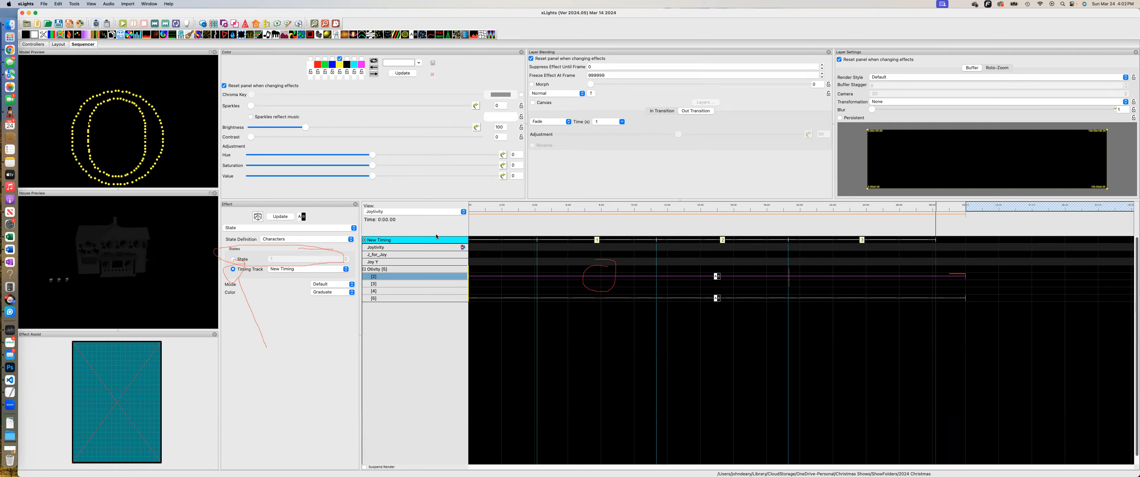
Delete the 30 s State effects on Otivity's layers 2 and 5
{"action": "left_click", "coordinate": [478, 211]}
{"action": "key", "text": "Delete"}
{"action": "left_click", "coordinate": [716, 299]}
{"action": "key", "text": "Delete"}
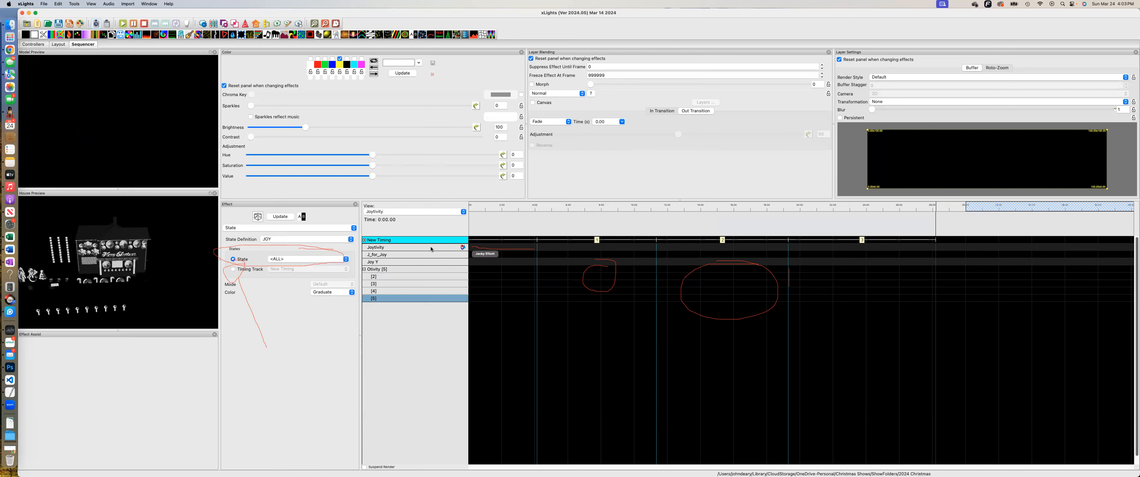
Add a State effect to the Joytivity group from 0 to 4.15 s and set its render style to Per Model Default
{"action": "left_click_drag", "start_coordinate": [405, 36], "coordinate": [503, 248]}
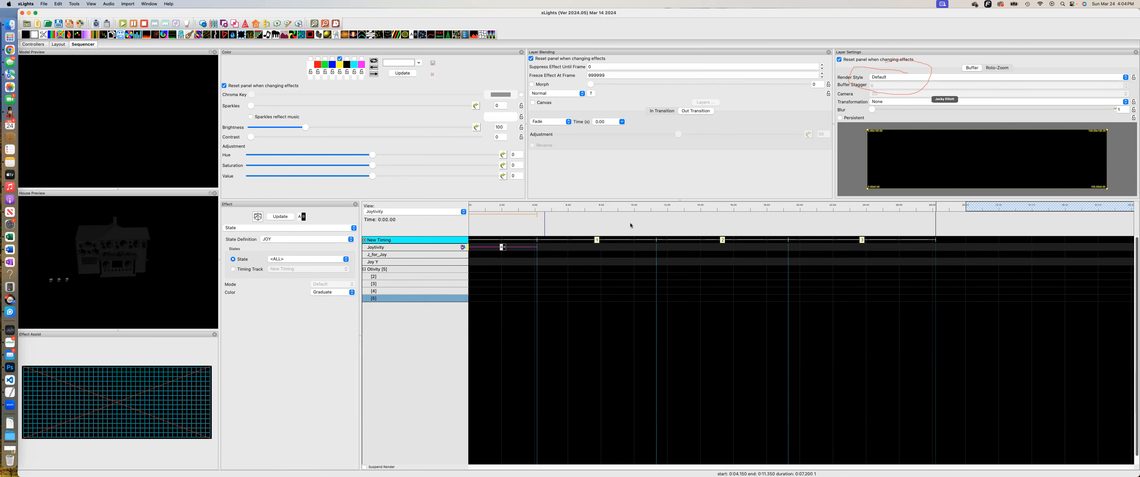
{"action": "left_click", "coordinate": [1125, 78]}
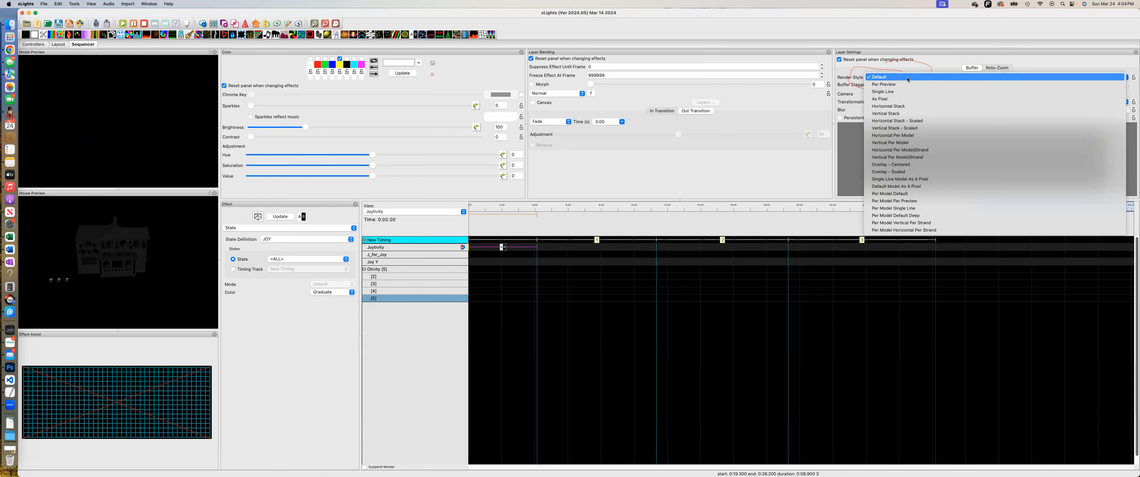
{"action": "left_click", "coordinate": [889, 194]}
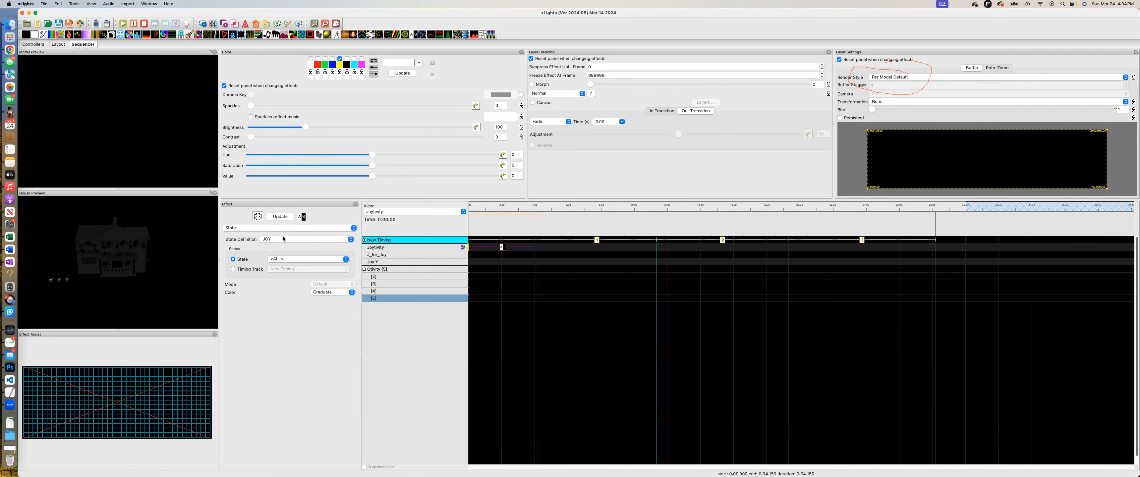
Set the Joytivity group's State effect to the Joy state of the JOY definition and check the previews
{"action": "left_click", "coordinate": [286, 259]}
{"action": "left_click", "coordinate": [284, 267]}
{"action": "left_click_drag", "start_coordinate": [72, 135], "coordinate": [90, 115]}
{"action": "left_click_drag", "start_coordinate": [40, 281], "coordinate": [36, 287]}
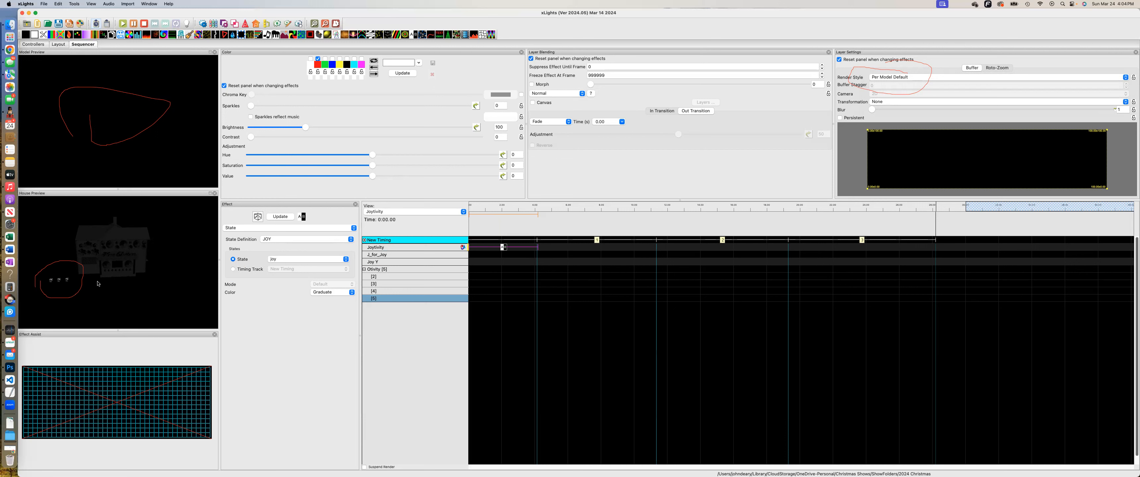
{"action": "left_click_drag", "start_coordinate": [77, 272], "coordinate": [88, 272]}
Open Otivity's state definitions in the layout, choose the JOY definition and open its first state name for editing
{"action": "left_click", "coordinate": [58, 44]}
{"action": "left_click", "coordinate": [654, 256]}
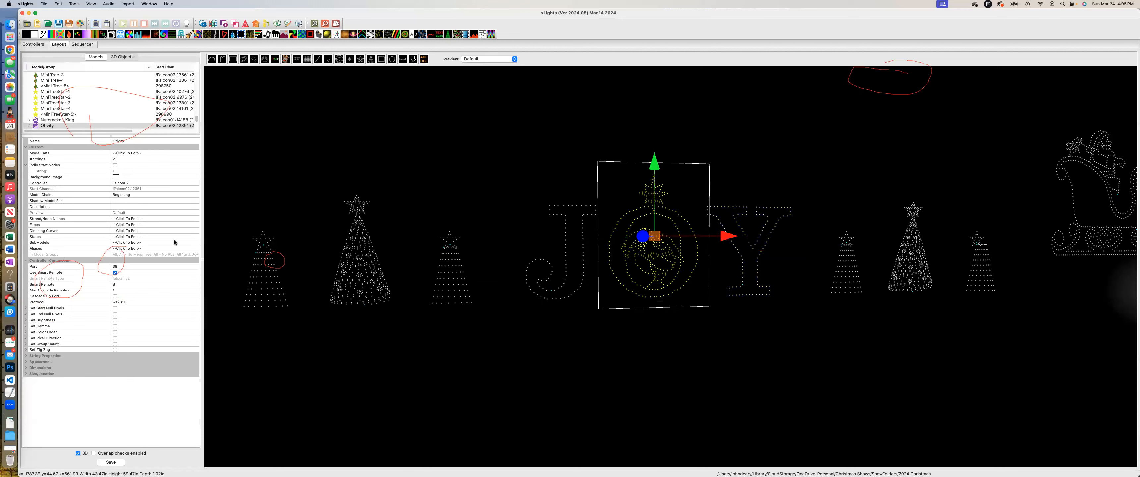
{"action": "left_click", "coordinate": [186, 237]}
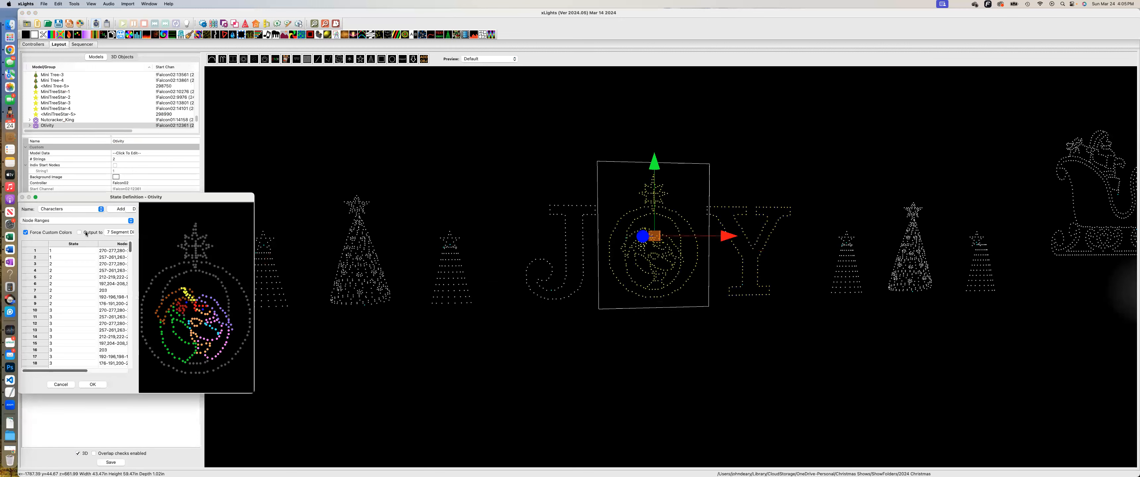
{"action": "left_click", "coordinate": [79, 209]}
{"action": "left_click", "coordinate": [71, 217]}
{"action": "double_click", "coordinate": [60, 251]}
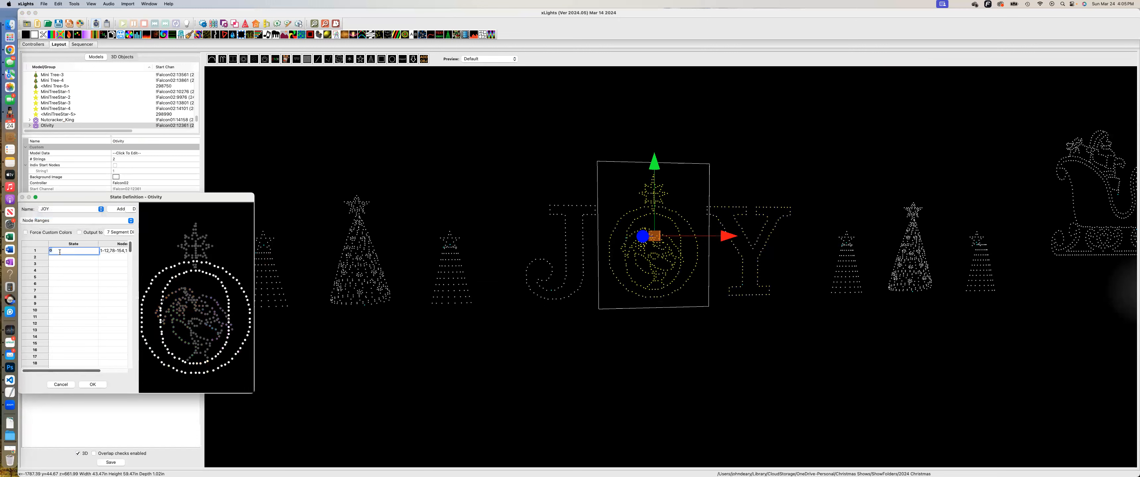